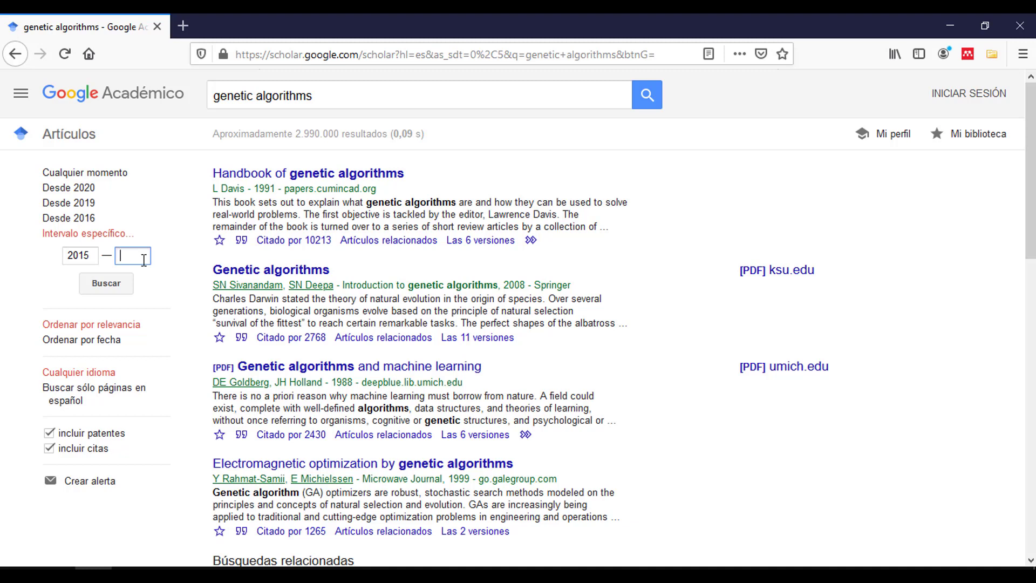
# - Limit the genetic algorithms results to a date range ending in 2020 and review them
pyautogui.write('2020')
pyautogui.press('Return')
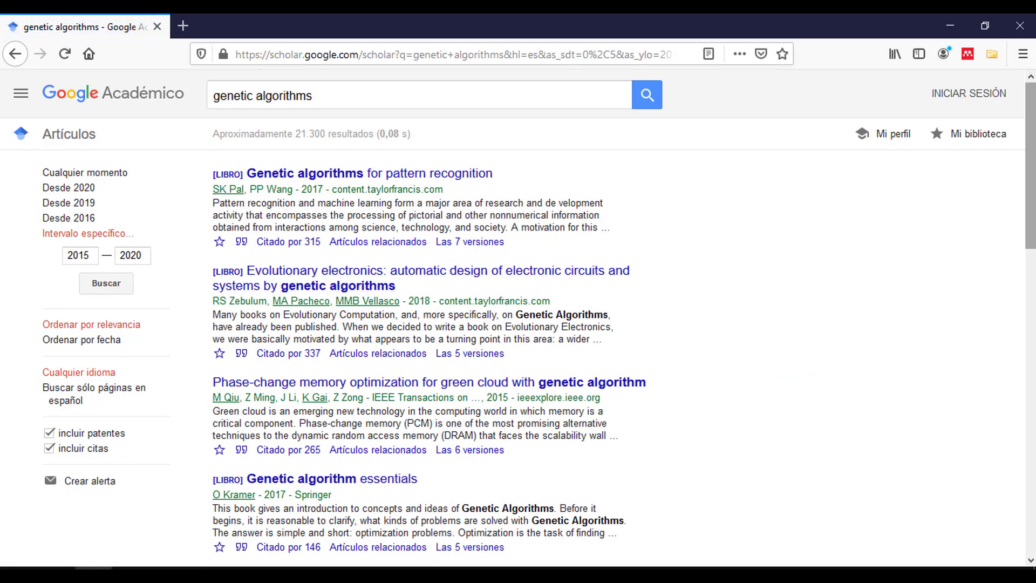
pyautogui.scroll(-3, 1025, 138)
pyautogui.scroll(3, 1024, 138)
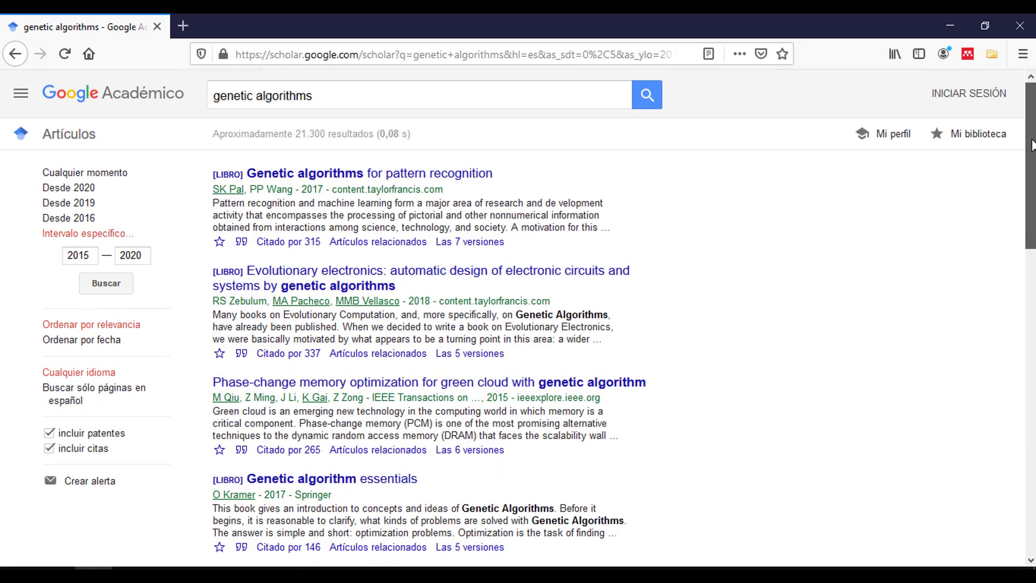
# - Go back and open the SciELO copy of the inverse-problem article
pyautogui.scroll(-5, 759, 341)
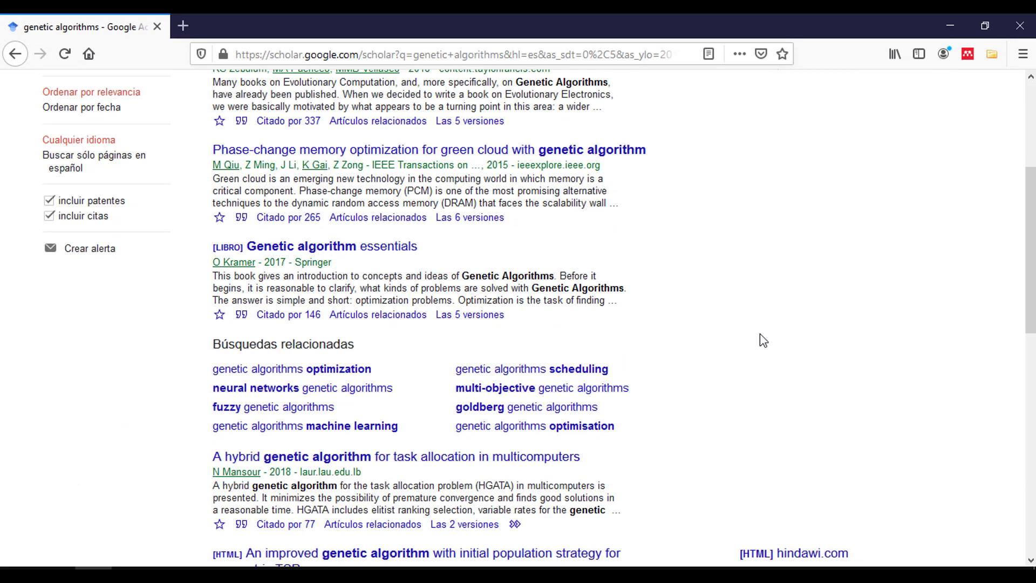
pyautogui.hotkey('alt', 'Left')
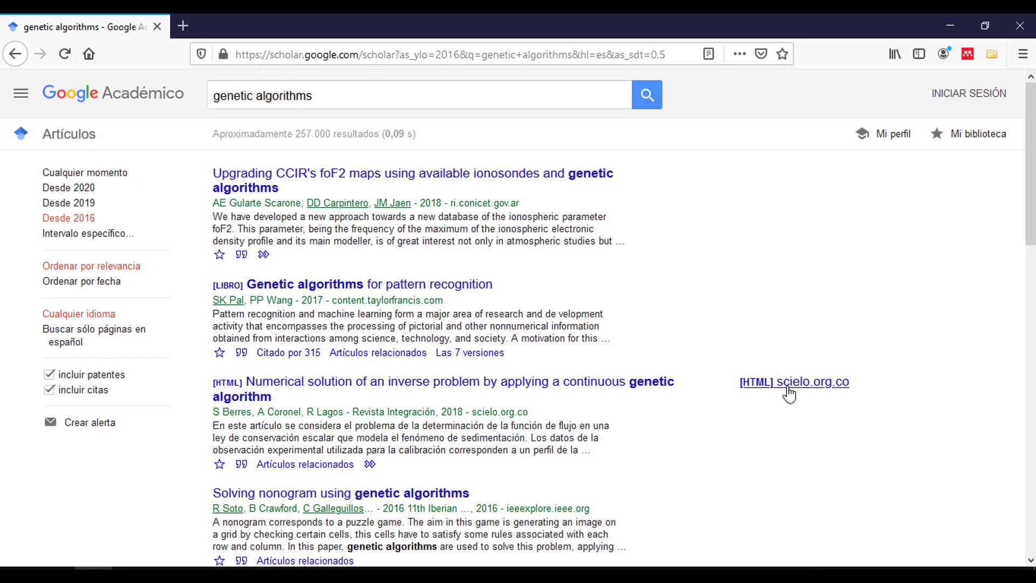
pyautogui.click(803, 383)
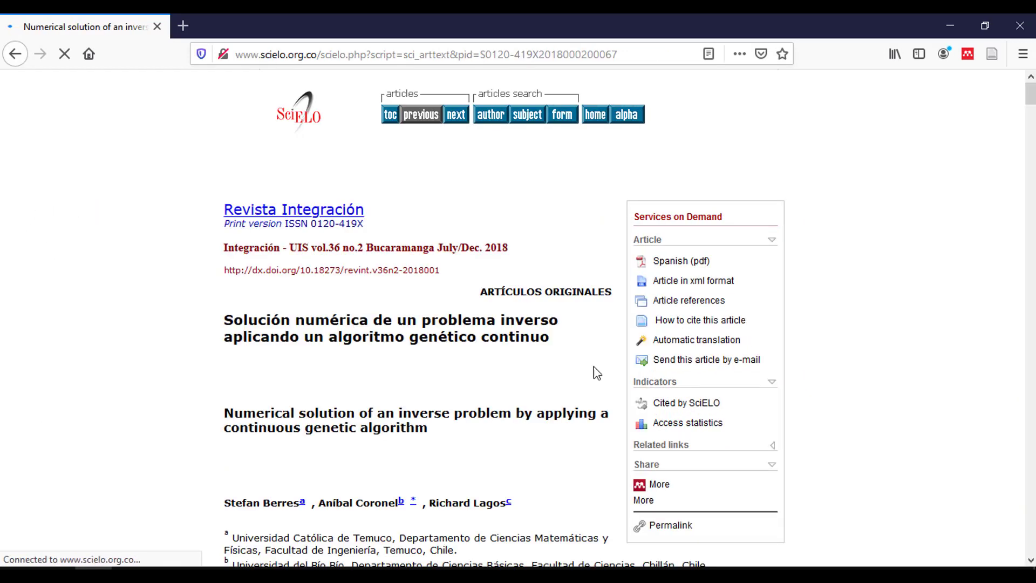
# - Open the article's Spanish PDF on SciELO and save it as 0120-419X-rein-36-02-67.pdf
pyautogui.scroll(-2, 1031, 108)
pyautogui.scroll(2, 1032, 110)
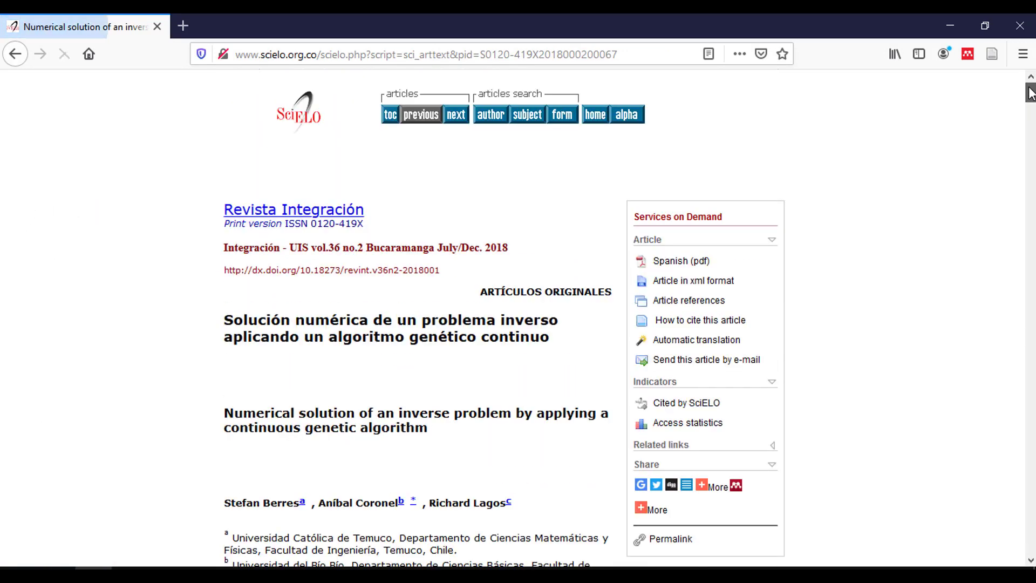
pyautogui.click(679, 262)
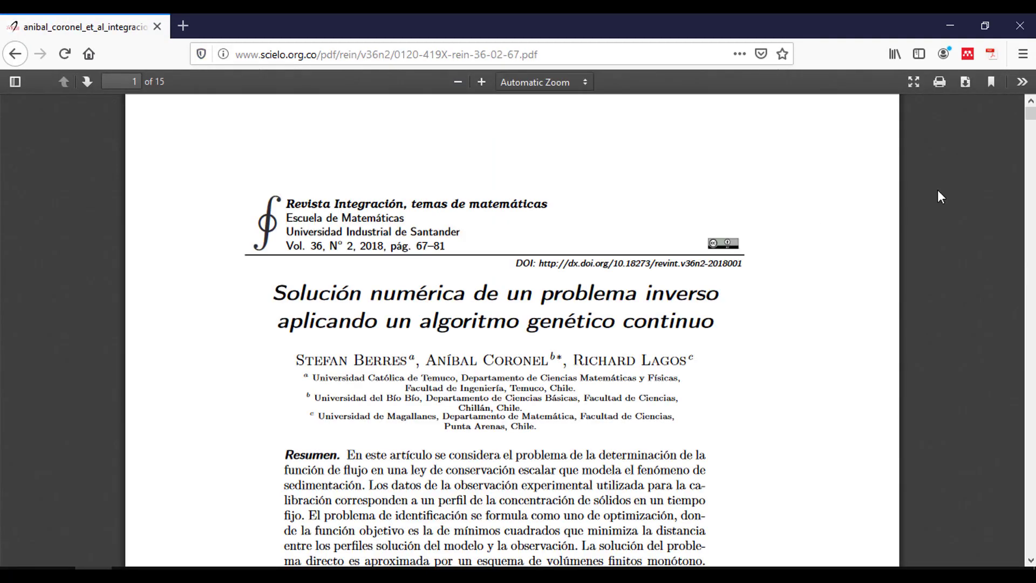
pyautogui.moveTo(1032, 120)
pyautogui.mouseDown()
pyautogui.moveTo(1032, 202)
pyautogui.moveTo(1032, 108)
pyautogui.mouseUp()
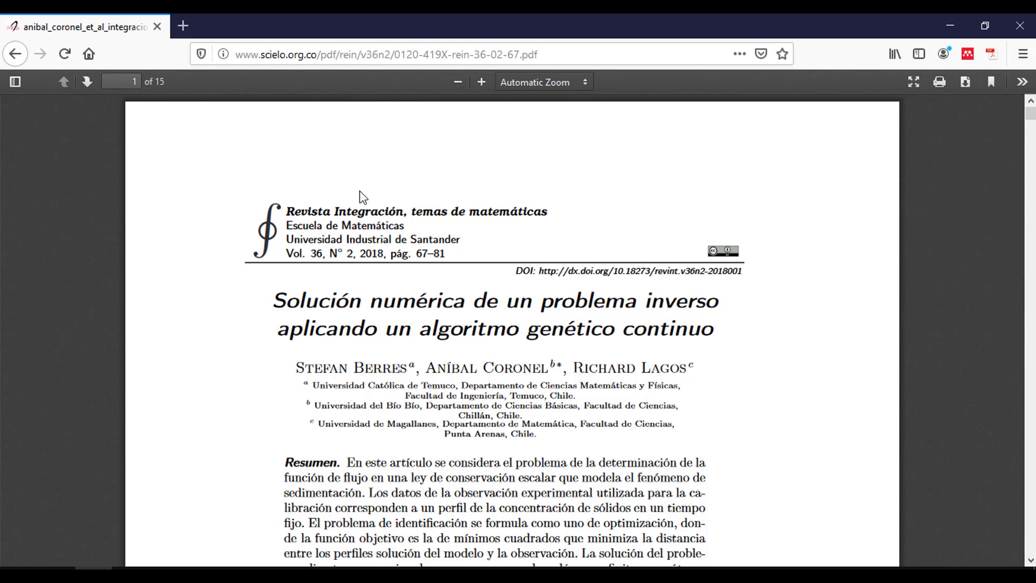
pyautogui.click(965, 82)
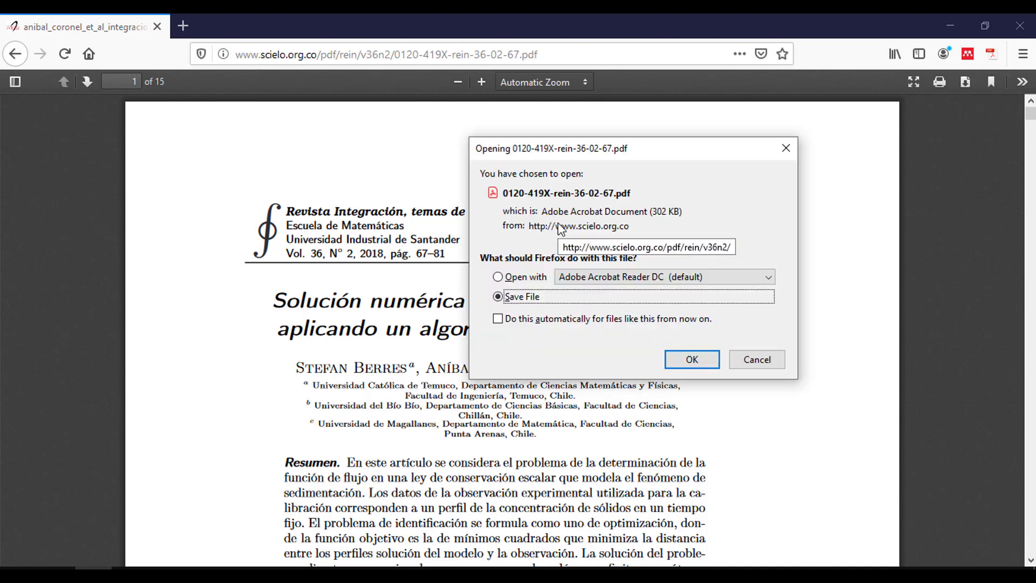
pyautogui.click(706, 363)
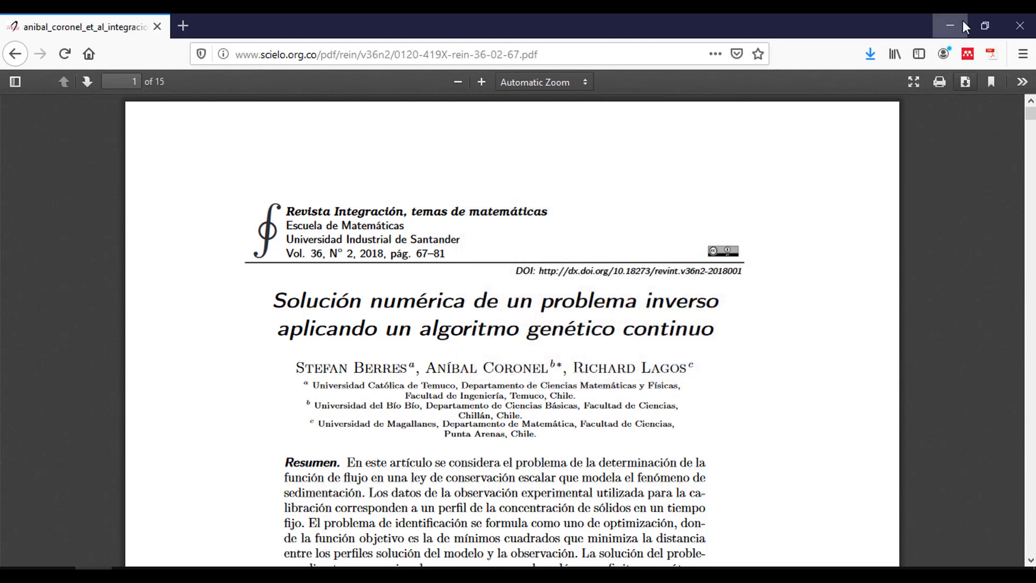
# - Open the downloaded article from the desktop in Acrobat Reader, scroll it, then close it
pyautogui.click(950, 26)
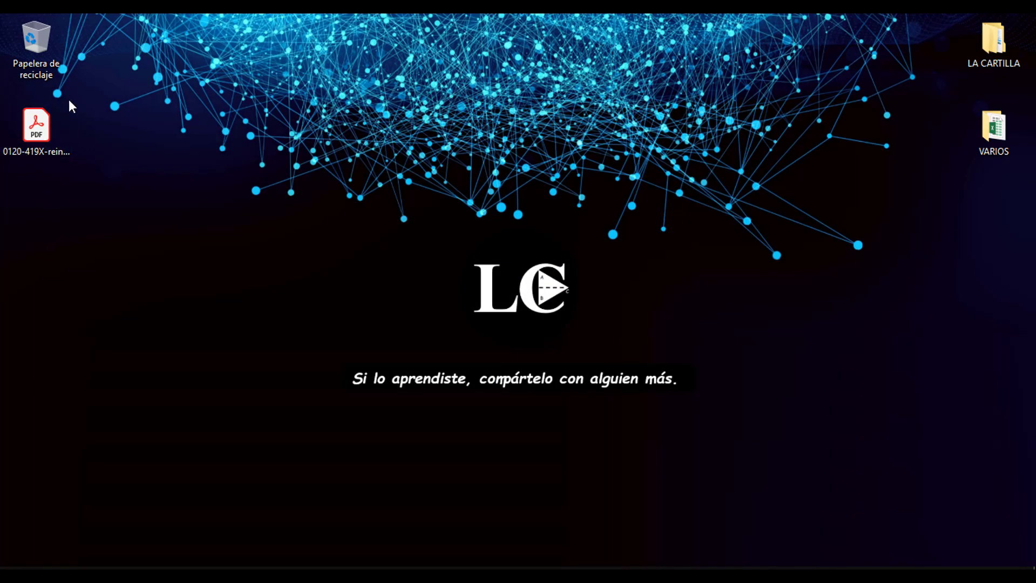
pyautogui.doubleClick(40, 133)
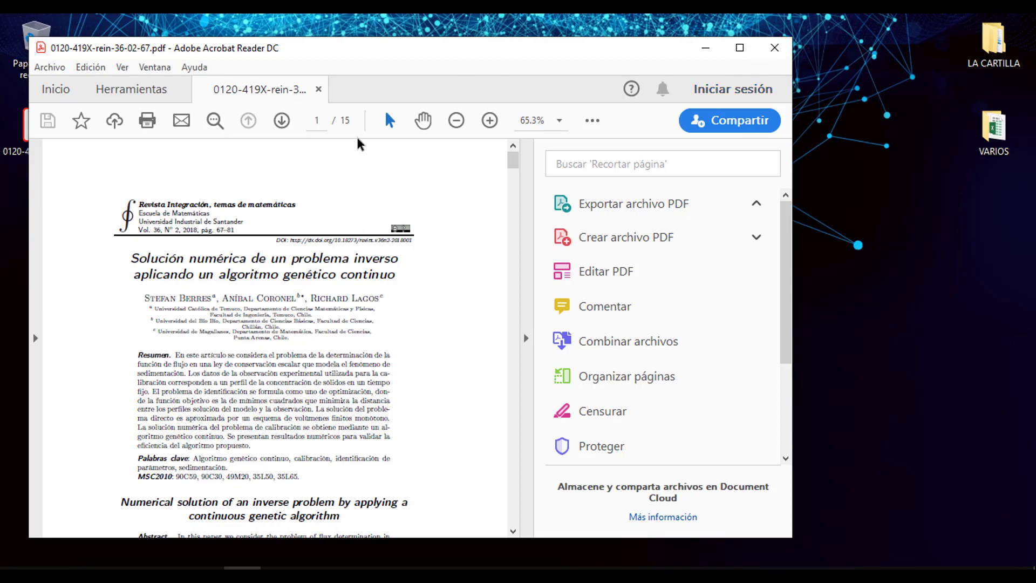
pyautogui.moveTo(515, 151); pyautogui.dragTo(491, 154)
pyautogui.click(768, 52)
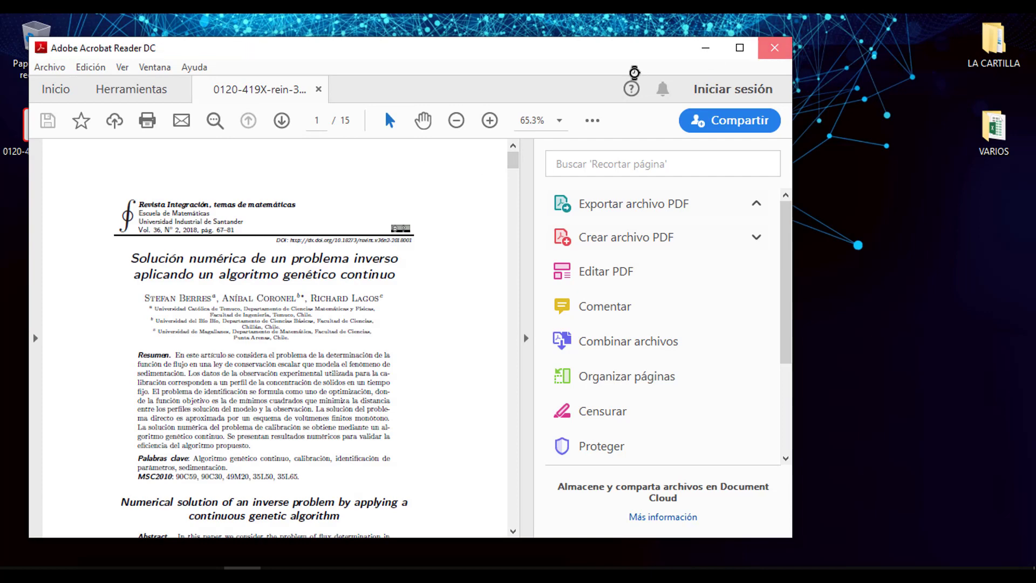
# - Move the PDF icon to the desktop's left edge beneath the recycle bin
pyautogui.moveTo(21, 130); pyautogui.dragTo(169, 226)
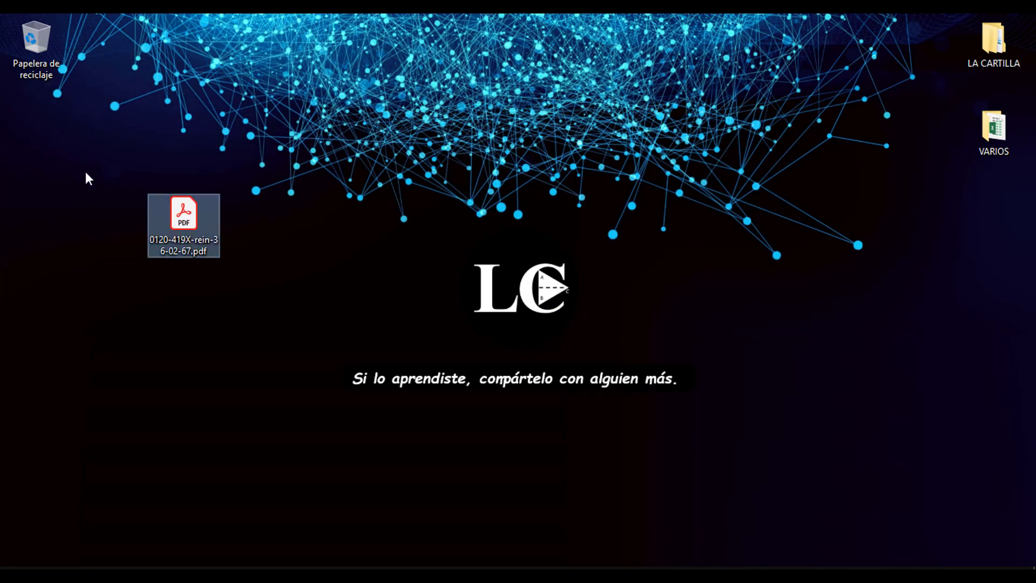
pyautogui.moveTo(203, 221); pyautogui.dragTo(120, 218)
pyautogui.click(270, 344)
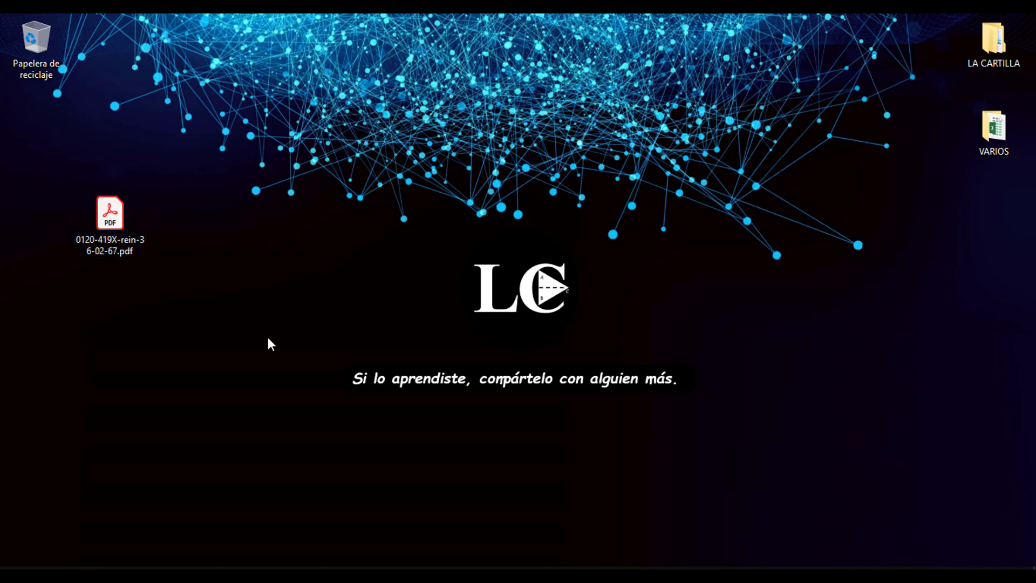
# - Launch Mendeley Desktop from the Start search 'mende' and maximize its window
pyautogui.press('super')
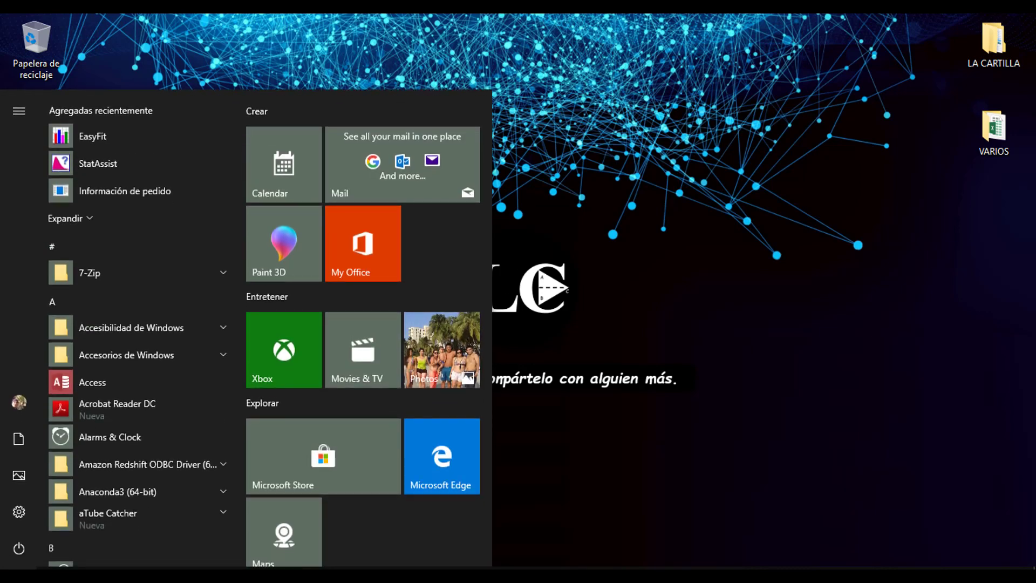
pyautogui.write('mende')
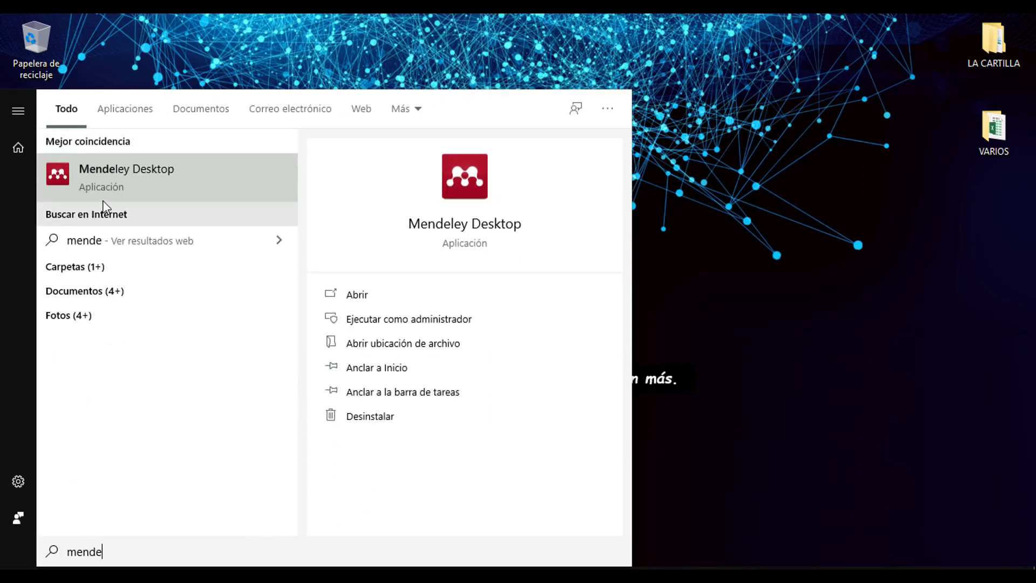
pyautogui.click(128, 180)
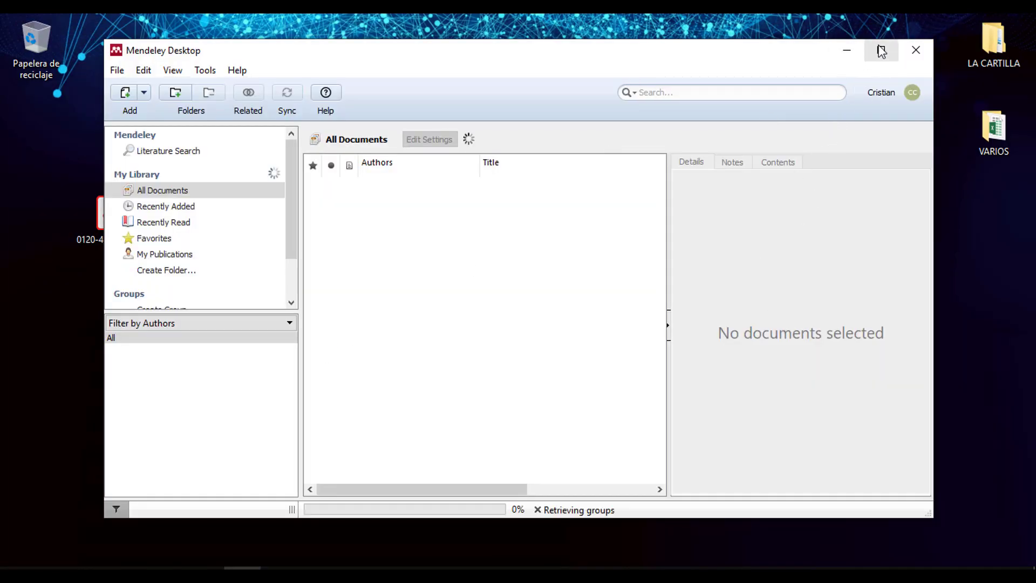
pyautogui.click(880, 52)
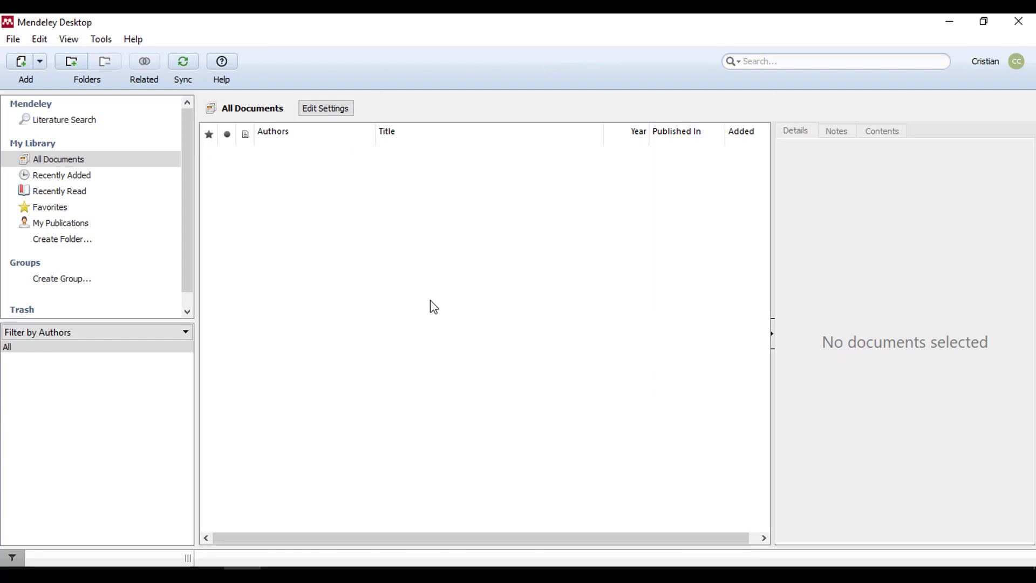
pyautogui.scroll(-1, 191, 196)
pyautogui.scroll(1, 191, 195)
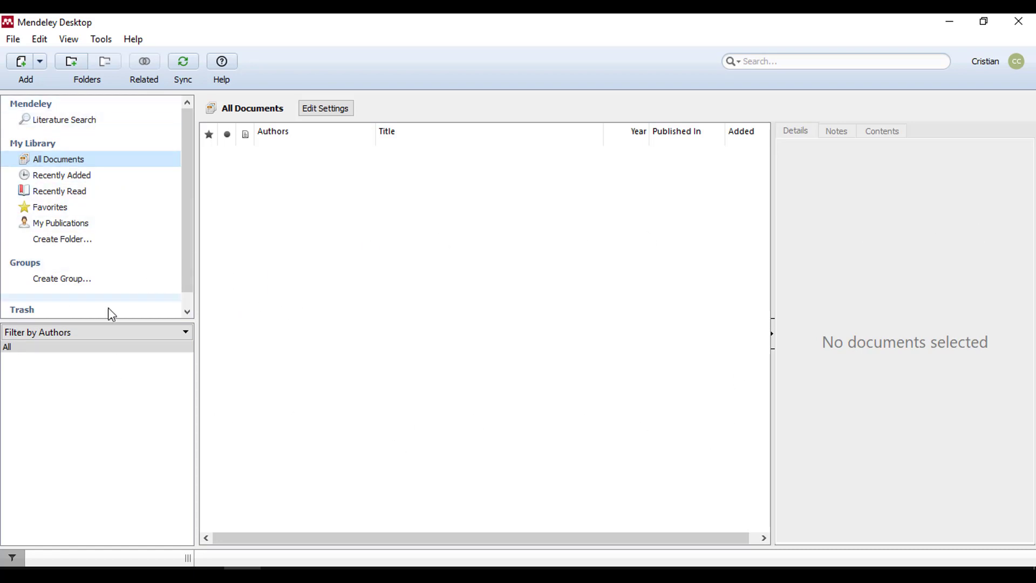
# - Switch between the Recently Added, Recently Read and All Documents views
pyautogui.click(43, 176)
pyautogui.click(52, 192)
pyautogui.click(55, 161)
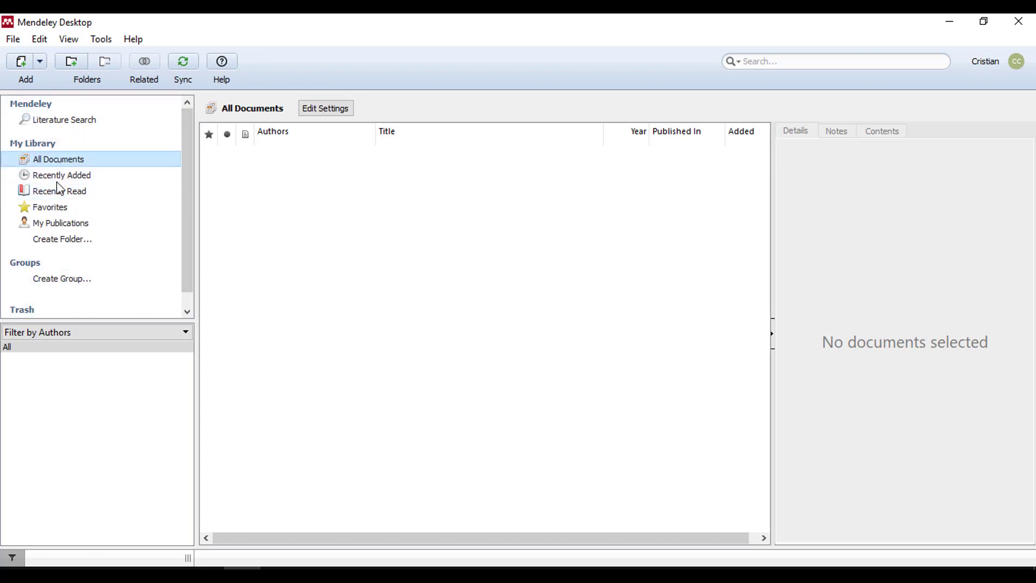
pyautogui.click(68, 177)
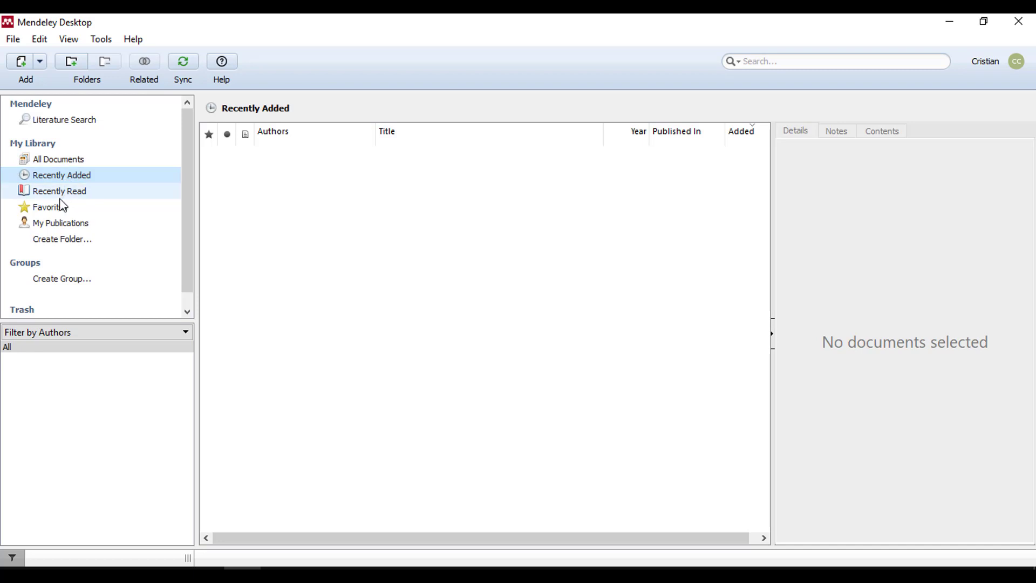
pyautogui.click(59, 192)
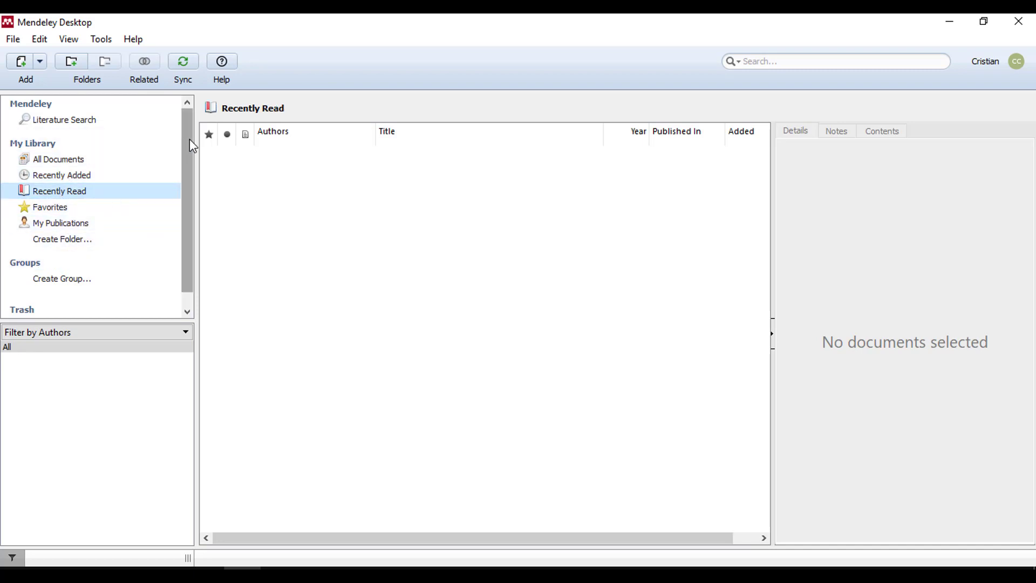
# - Browse the Literature Search view, then return to the All Documents library
pyautogui.click(78, 122)
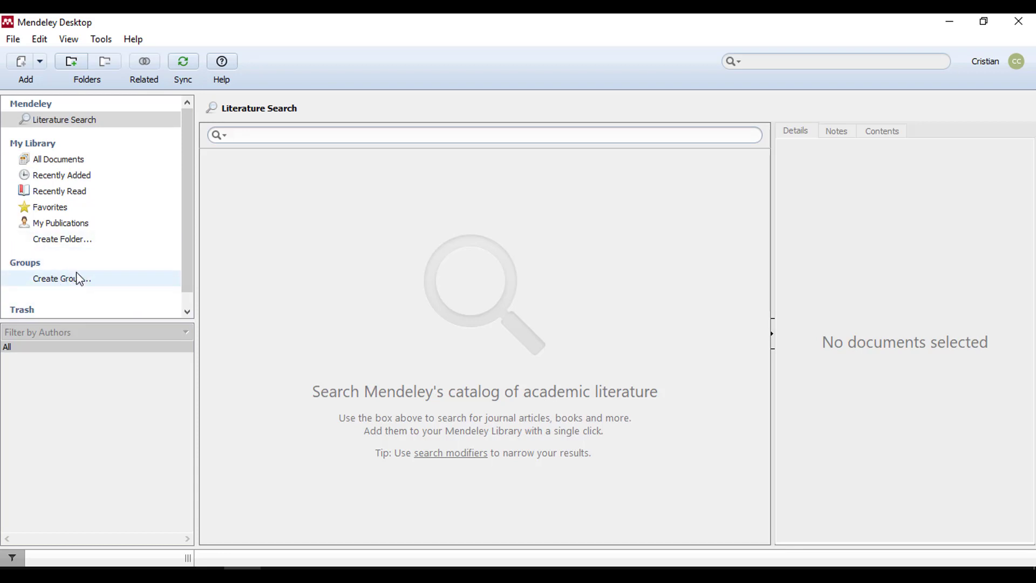
pyautogui.scroll(-1, 173, 259)
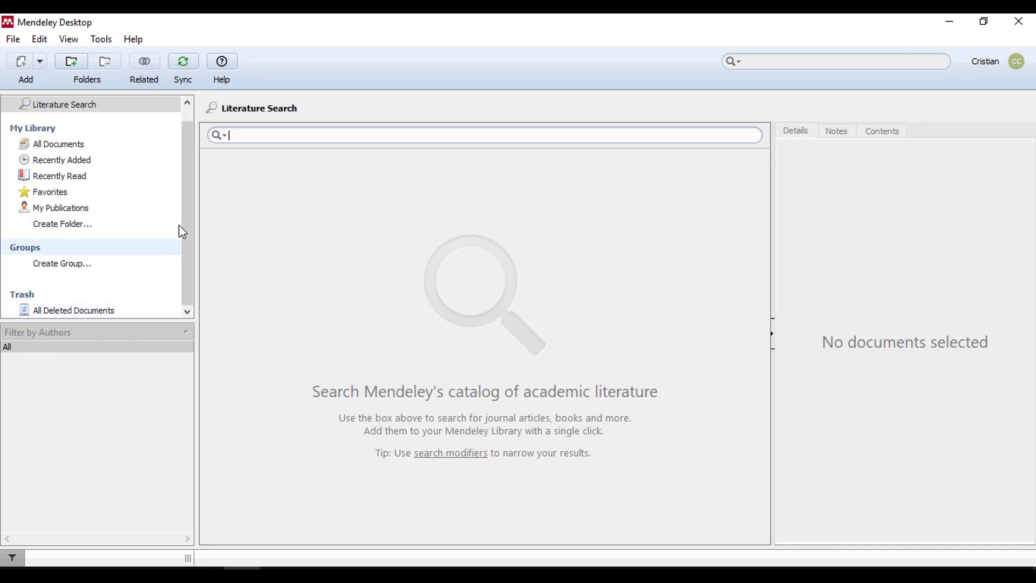
pyautogui.scroll(1, 183, 207)
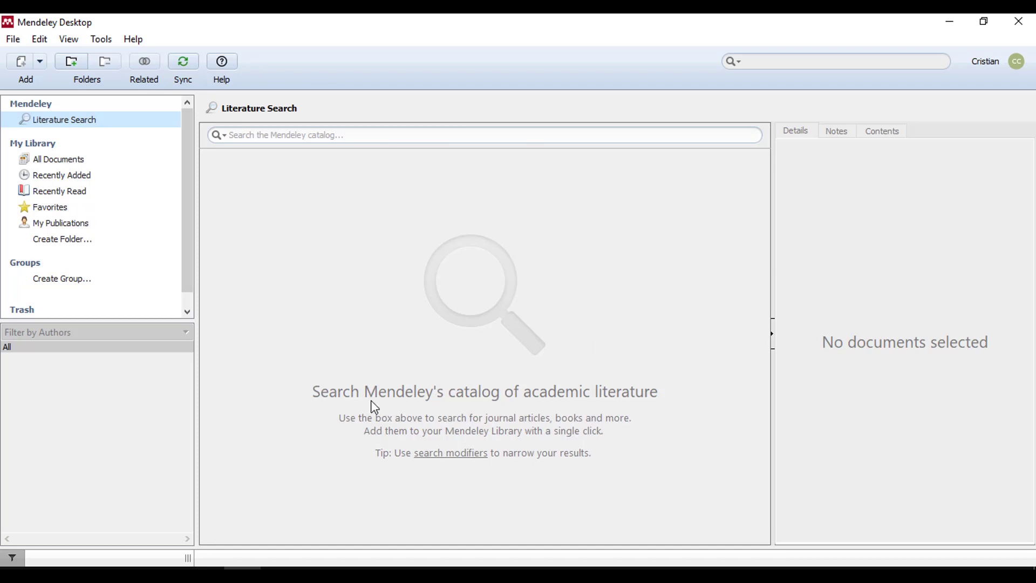
pyautogui.click(73, 161)
pyautogui.click(75, 178)
pyautogui.click(84, 121)
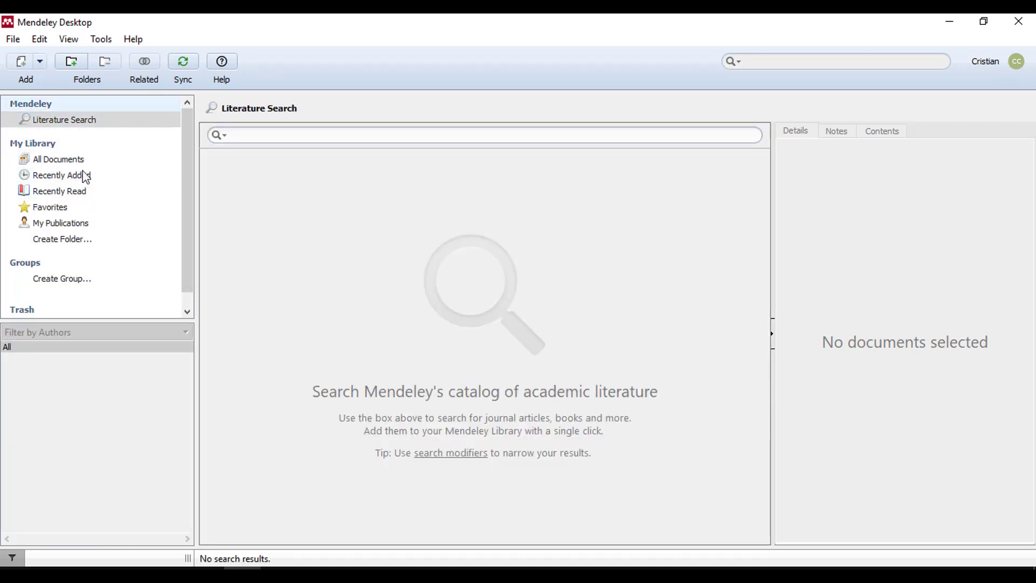
pyautogui.click(63, 160)
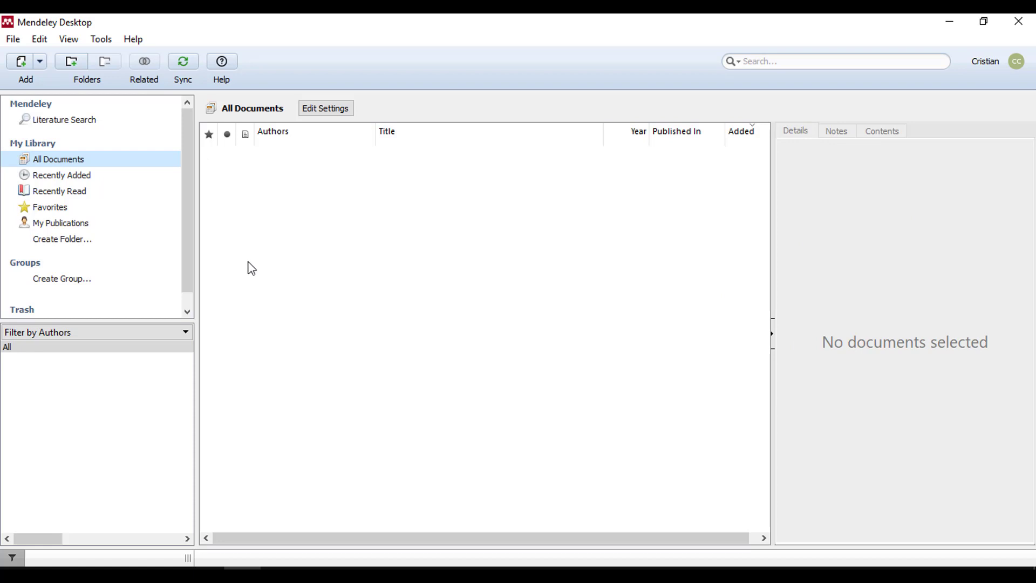
# - Create a new library folder named 'La Cartilla'
pyautogui.click(64, 239)
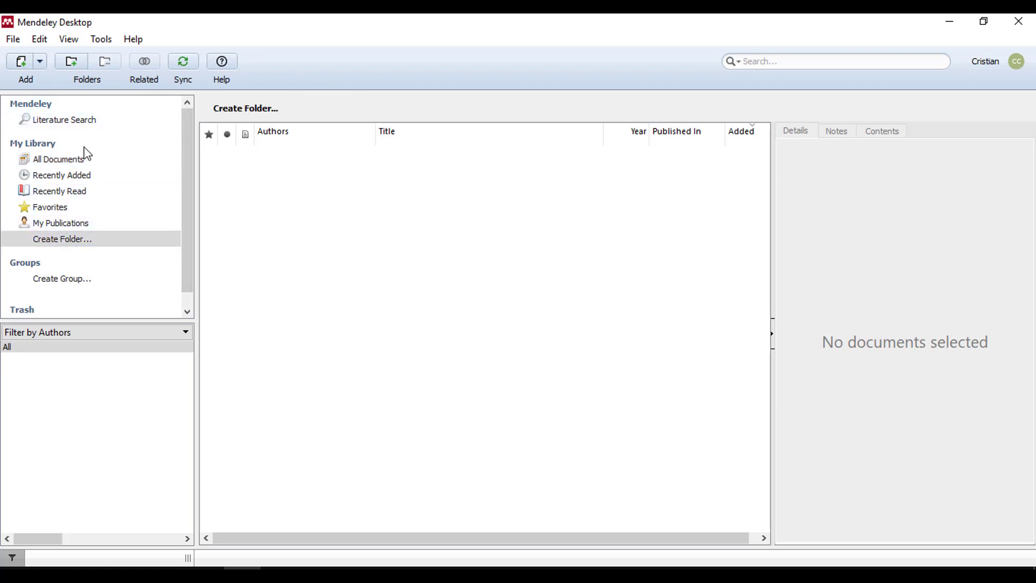
pyautogui.rightClick(98, 246)
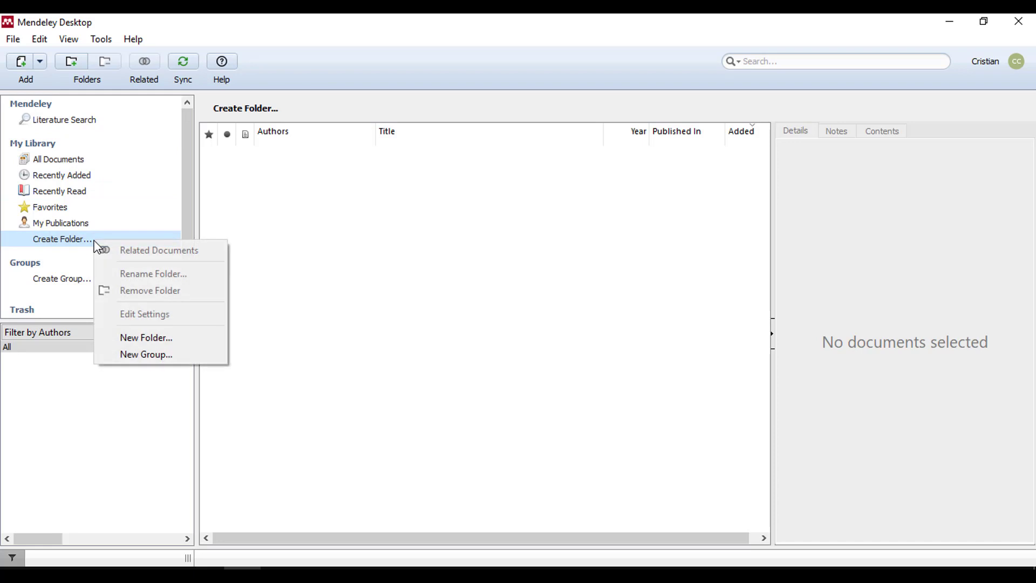
pyautogui.click(139, 343)
pyautogui.write('La Carti')
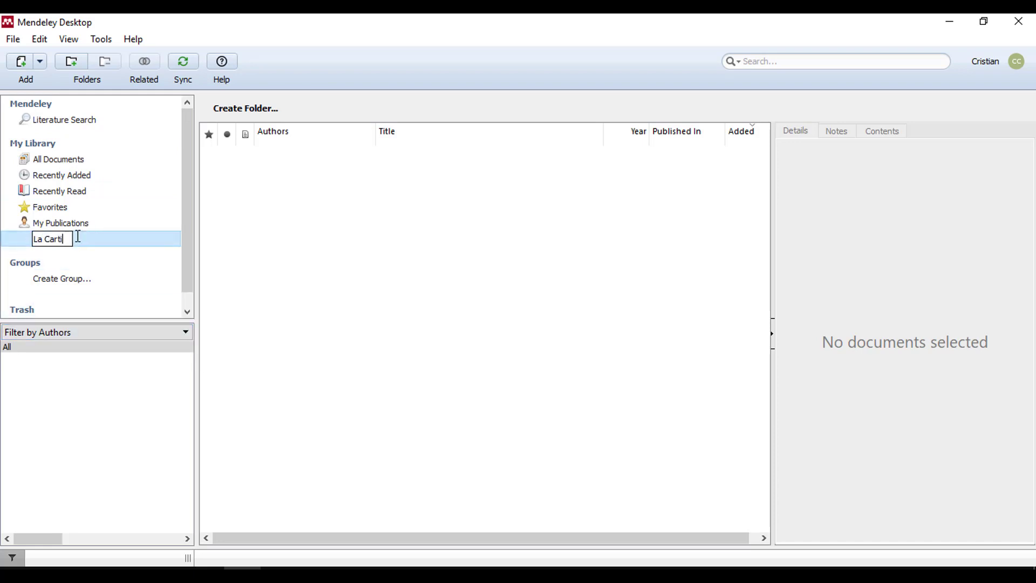
pyautogui.write('lla')
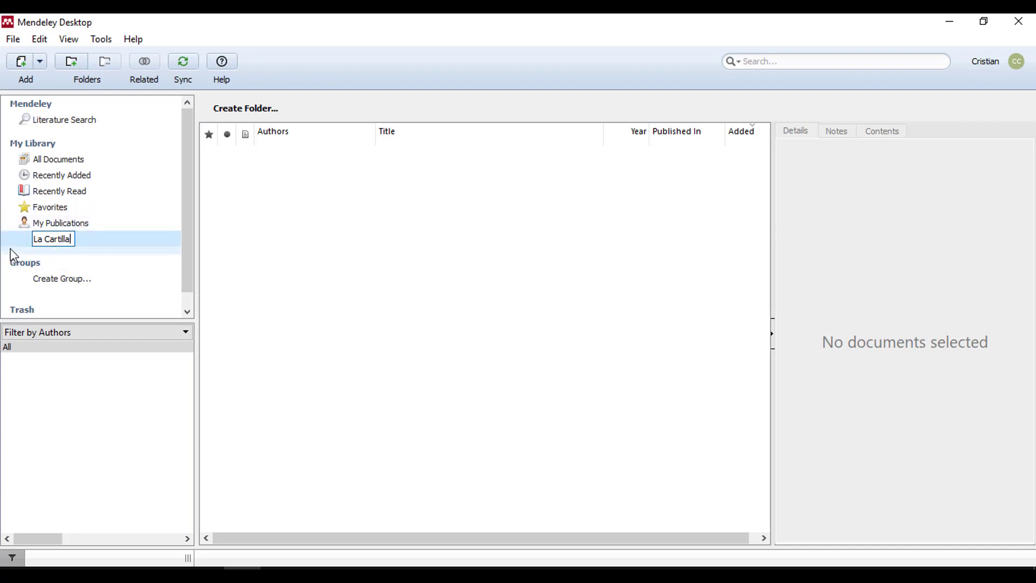
pyautogui.press('Return')
# - Open La Cartilla and shrink the Mendeley window to reveal the desktop PDF
pyautogui.click(55, 245)
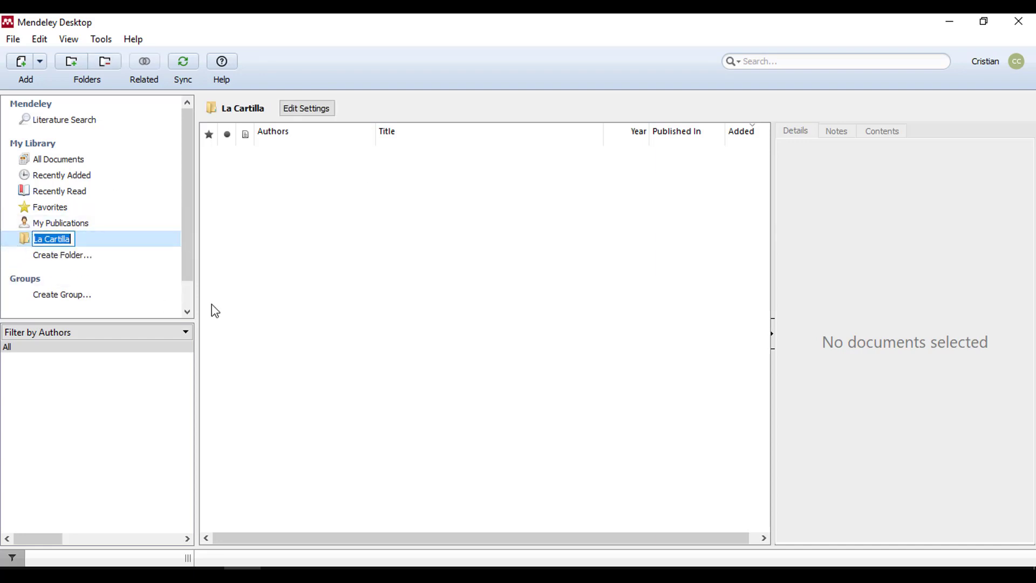
pyautogui.click(301, 259)
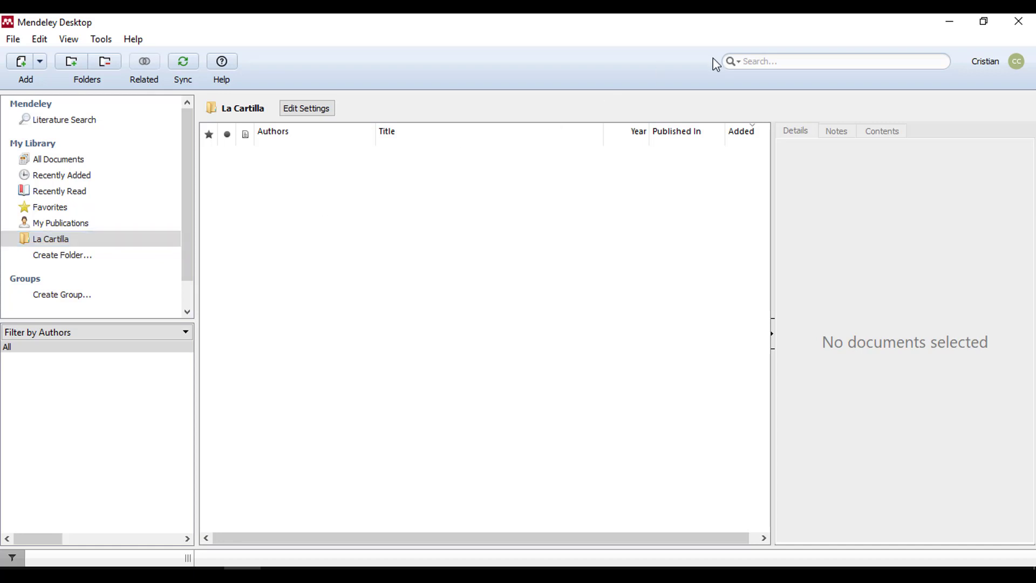
pyautogui.click(984, 22)
pyautogui.moveTo(507, 64); pyautogui.dragTo(633, 39)
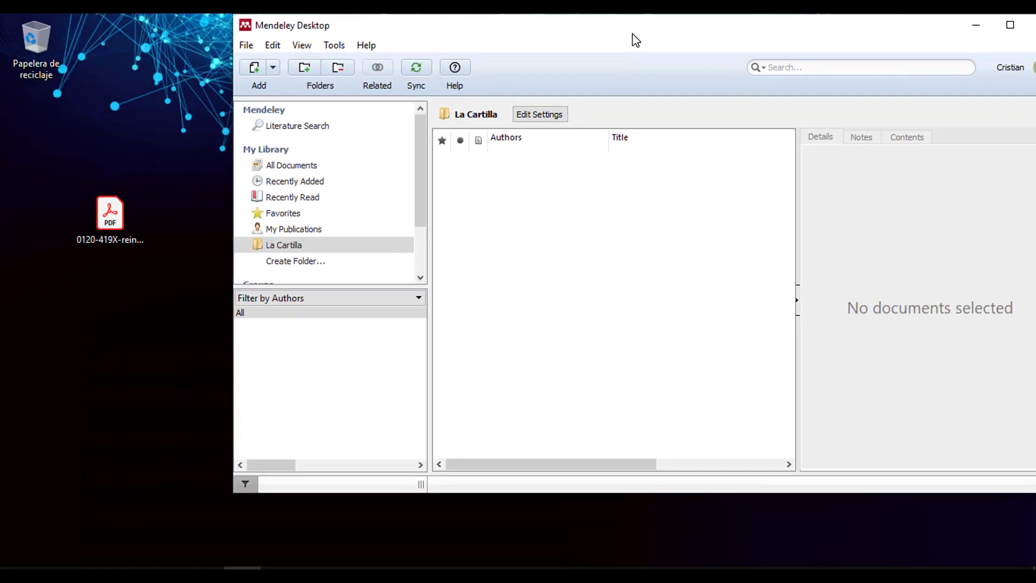
# - Drag the desktop PDF into the La Cartilla folder and maximize Mendeley
pyautogui.click(248, 45)
pyautogui.click(252, 44)
pyautogui.click(254, 46)
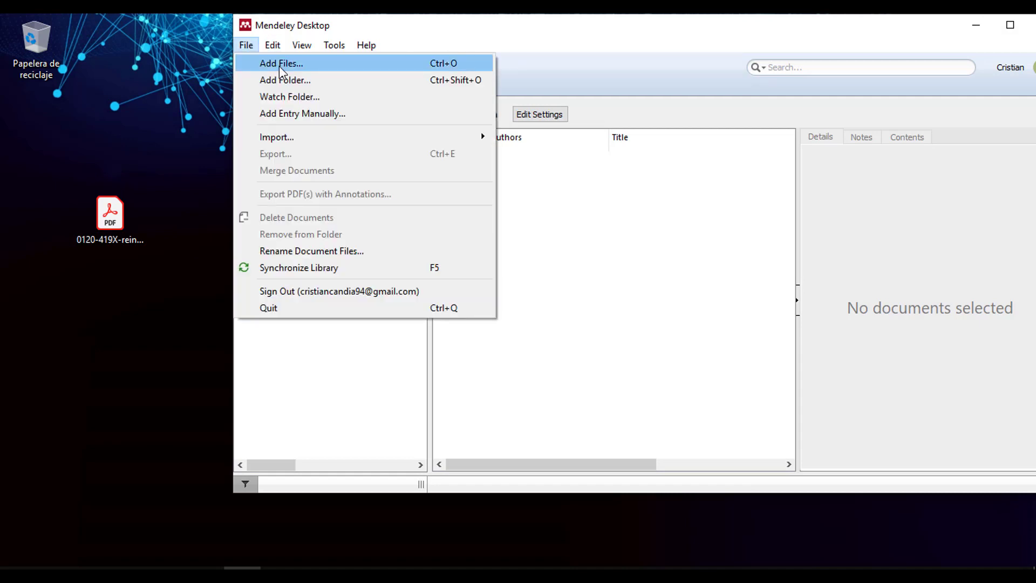
pyautogui.click(99, 226)
pyautogui.moveTo(99, 225); pyautogui.dragTo(583, 227)
pyautogui.click(1011, 25)
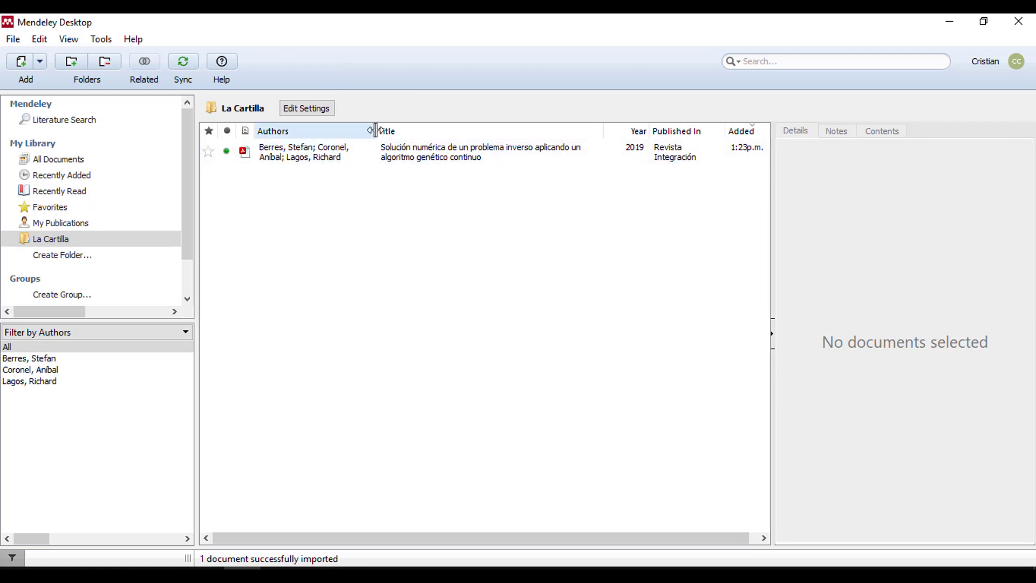
# - Select the imported Revista Integración paper and open its attached PDF from Details
pyautogui.moveTo(377, 130)
pyautogui.mouseDown()
pyautogui.moveTo(421, 130)
pyautogui.moveTo(363, 132)
pyautogui.moveTo(380, 141)
pyautogui.mouseUp()
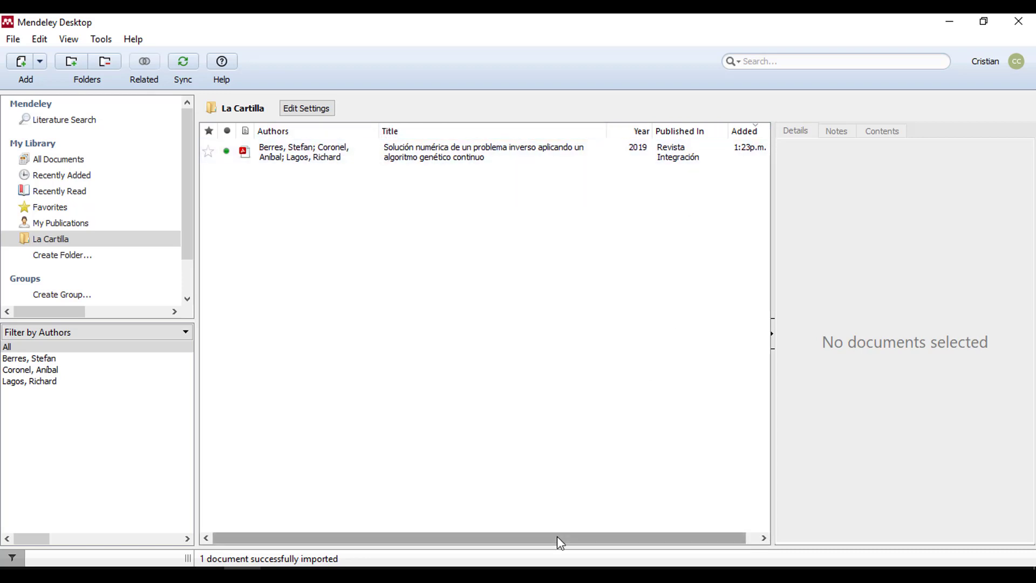
pyautogui.moveTo(557, 536); pyautogui.dragTo(678, 532)
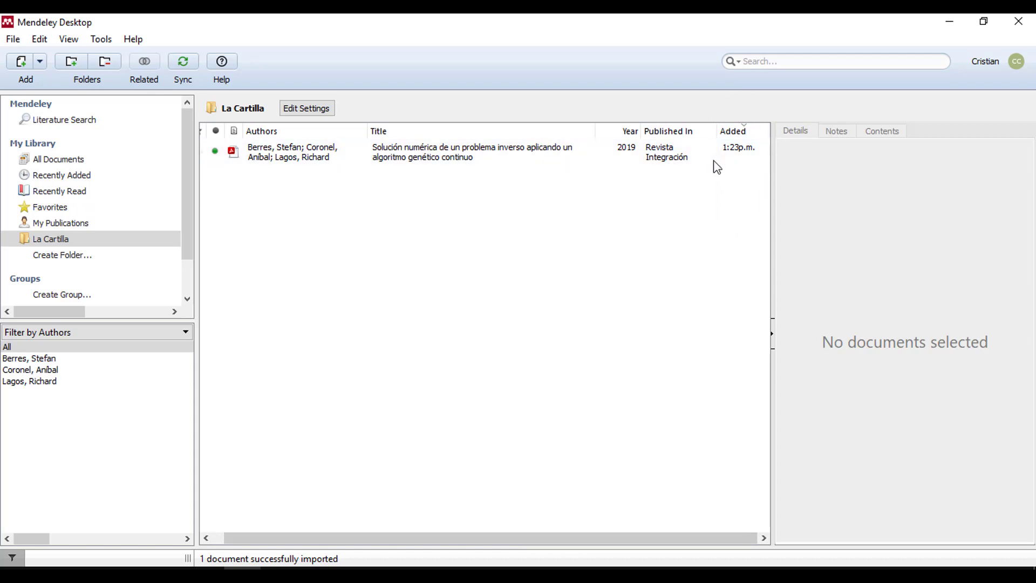
pyautogui.moveTo(576, 541); pyautogui.dragTo(331, 398)
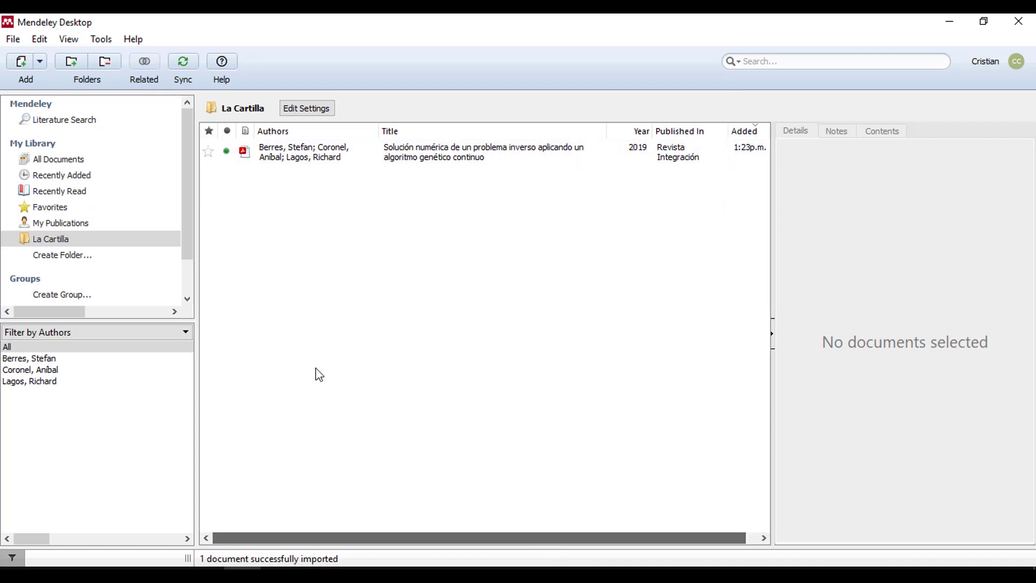
pyautogui.click(311, 160)
pyautogui.moveTo(1029, 182); pyautogui.dragTo(1030, 341)
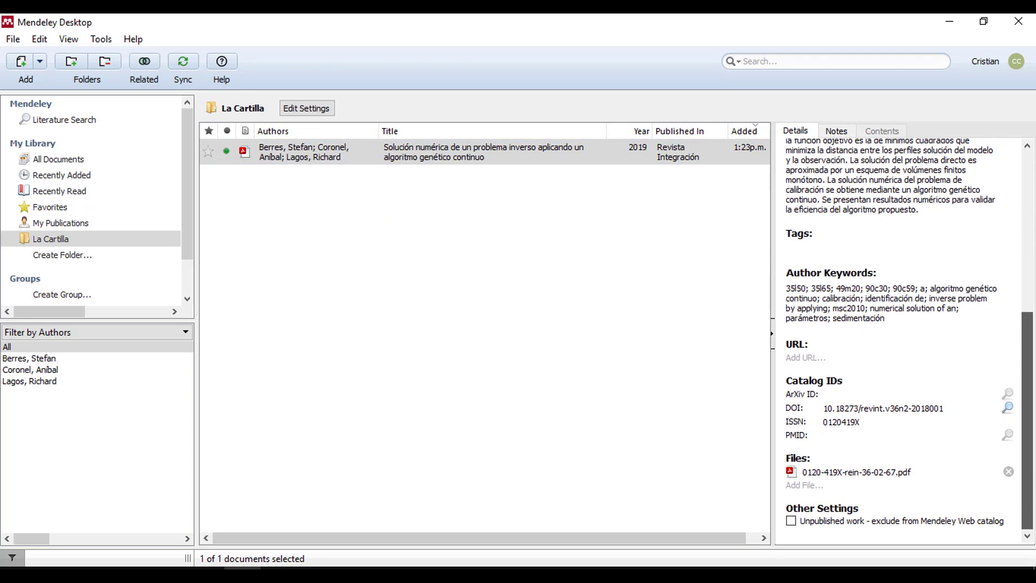
pyautogui.click(843, 475)
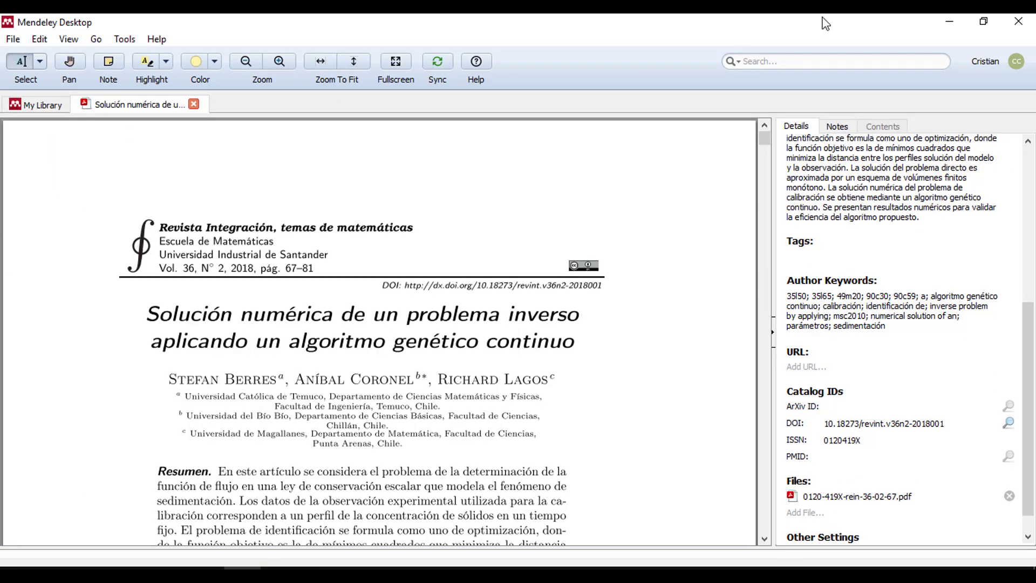
# - Restart Mendeley Desktop to sync the new document, maximize it, then minimize it
pyautogui.click(1018, 21)
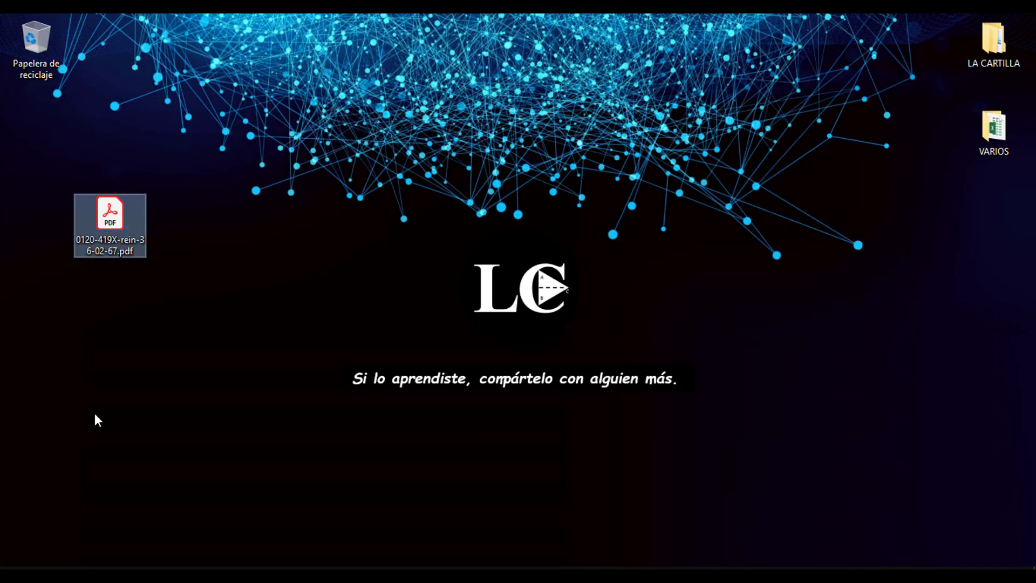
pyautogui.click(13, 568)
pyautogui.write('mende')
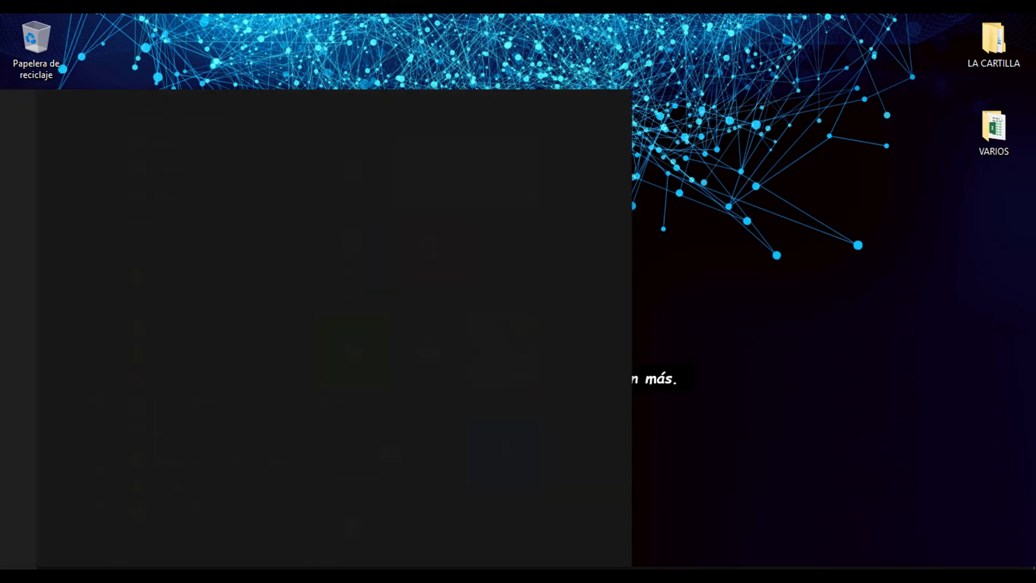
pyautogui.click(109, 170)
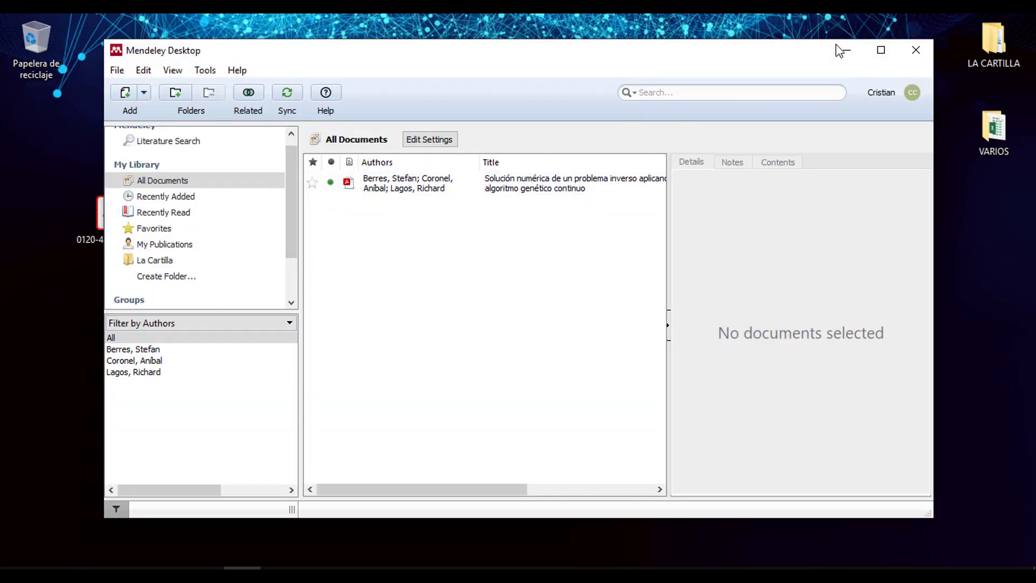
pyautogui.click(881, 49)
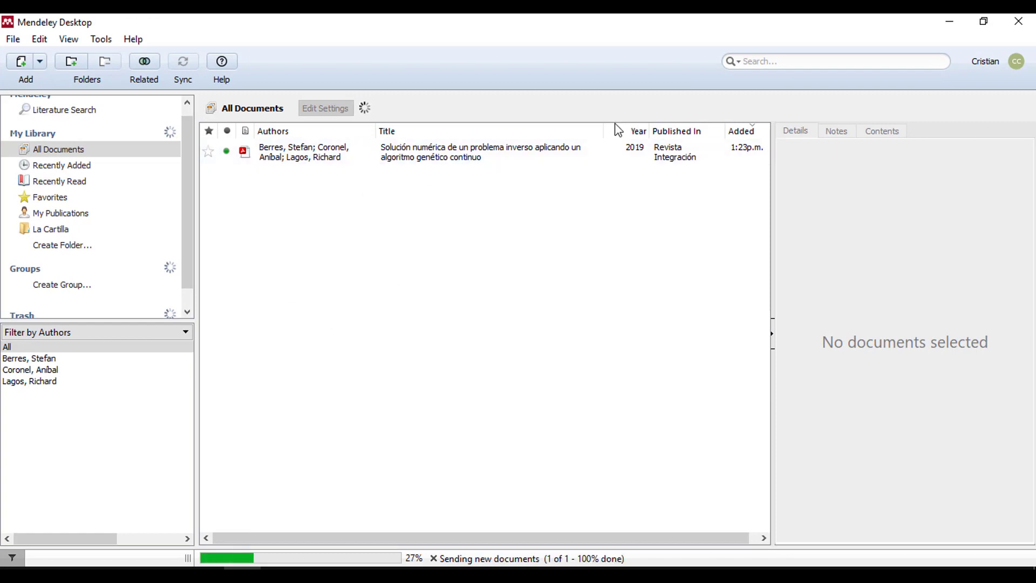
pyautogui.click(950, 22)
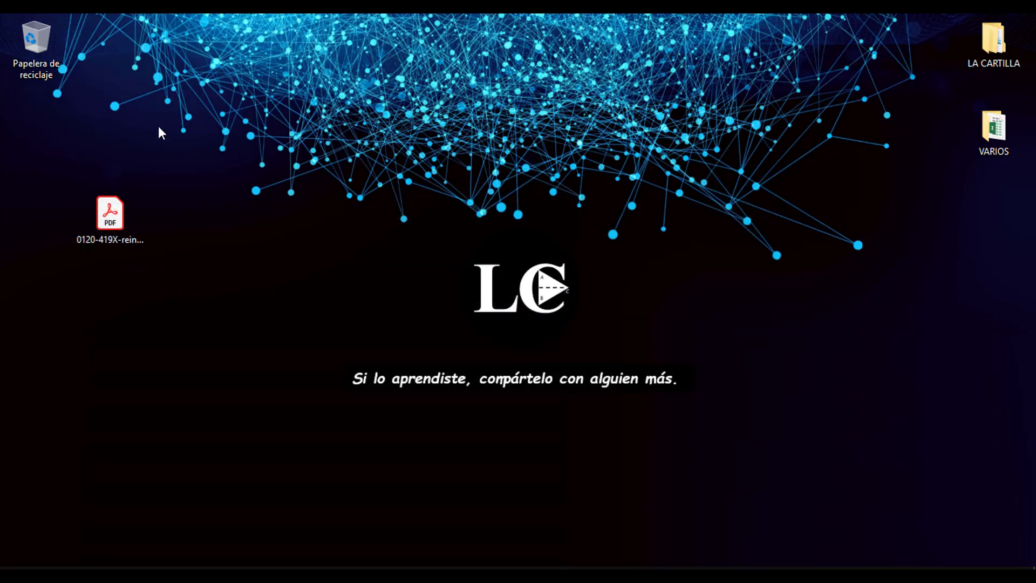
# - Launch Microsoft Word from the Start search 'word'
pyautogui.rightClick(252, 240)
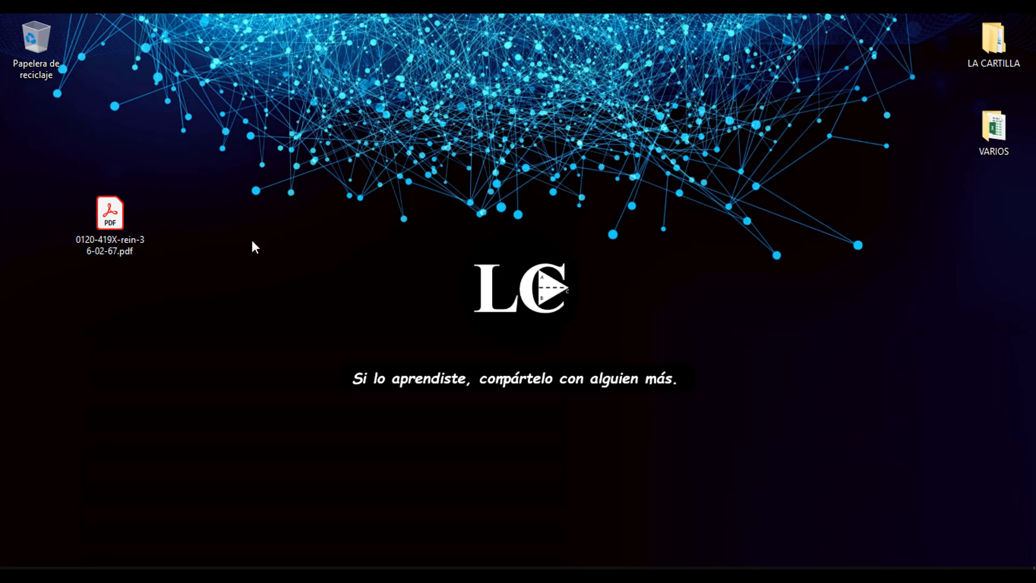
pyautogui.press('super')
pyautogui.write('word')
pyautogui.click(176, 197)
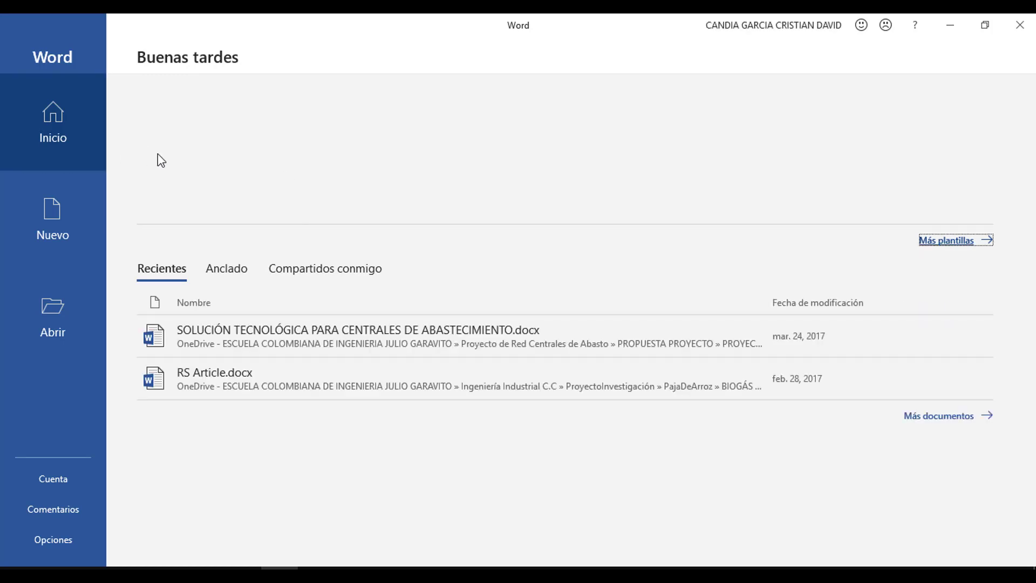
# - Create a blank document containing two lines of test text
pyautogui.click(236, 143)
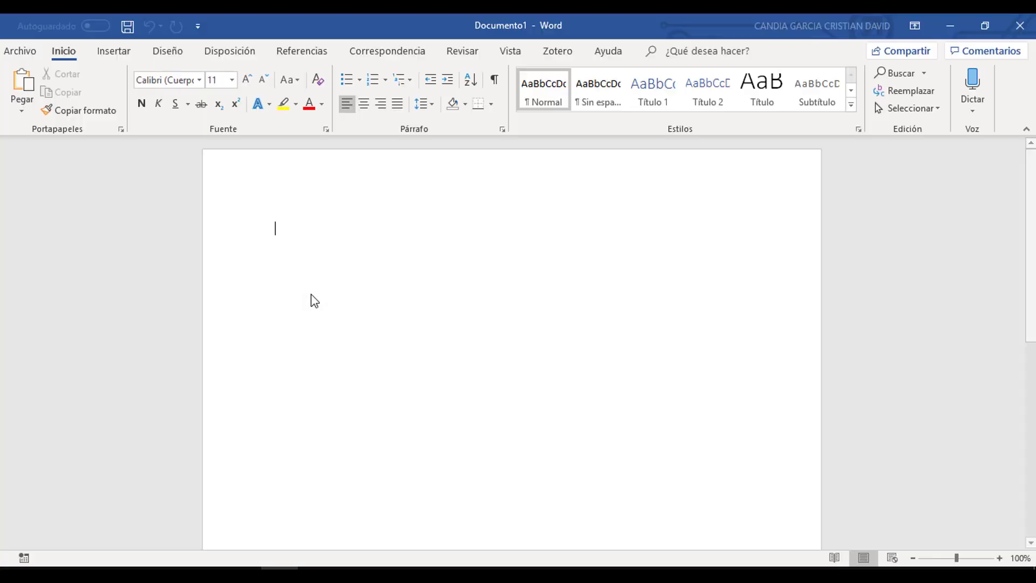
pyautogui.write('asdas')
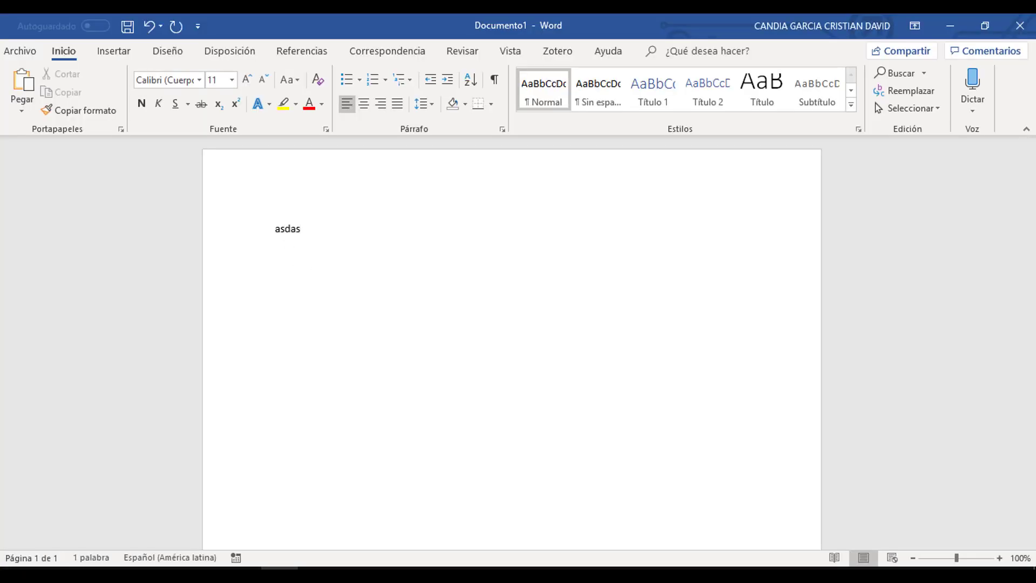
pyautogui.write('aaaaaaaaaaaaaaaaaaaaaaaaaaaaaaaaaaaaaaaa')
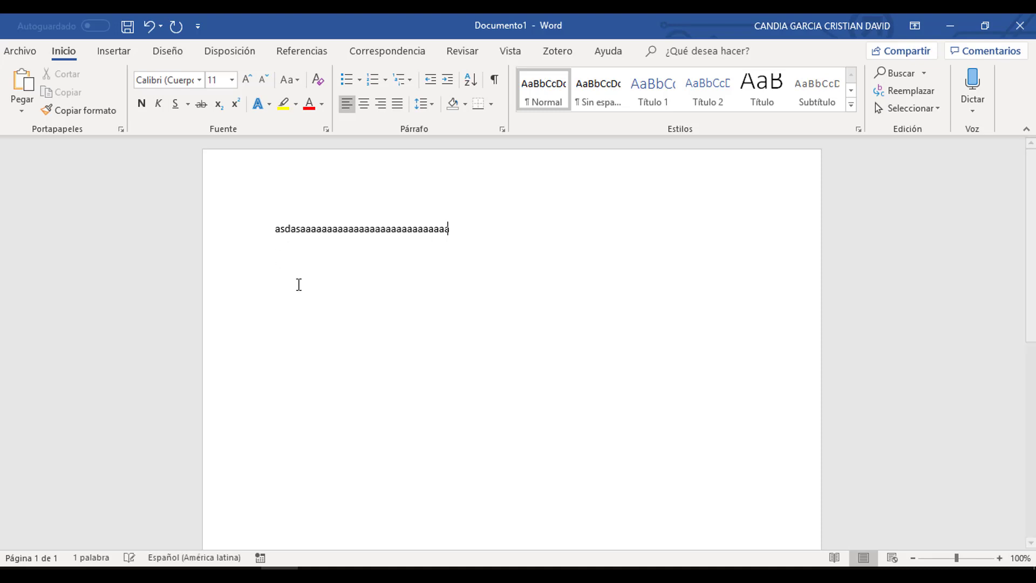
pyautogui.press('Return')
pyautogui.press('Return')
pyautogui.write('asdasd')
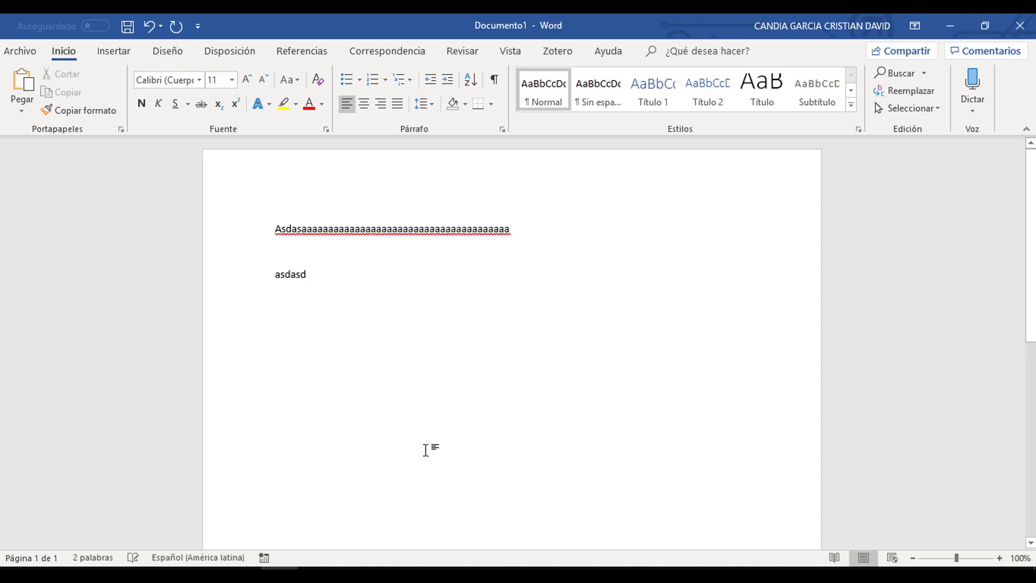
# - Start Save As and choose PDF as the file format
pyautogui.click(23, 50)
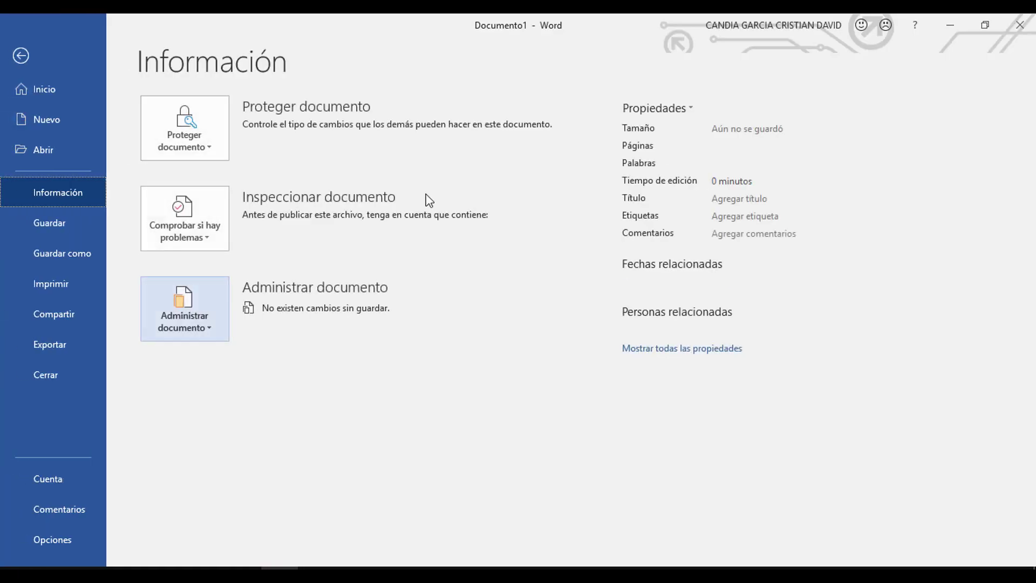
pyautogui.click(70, 254)
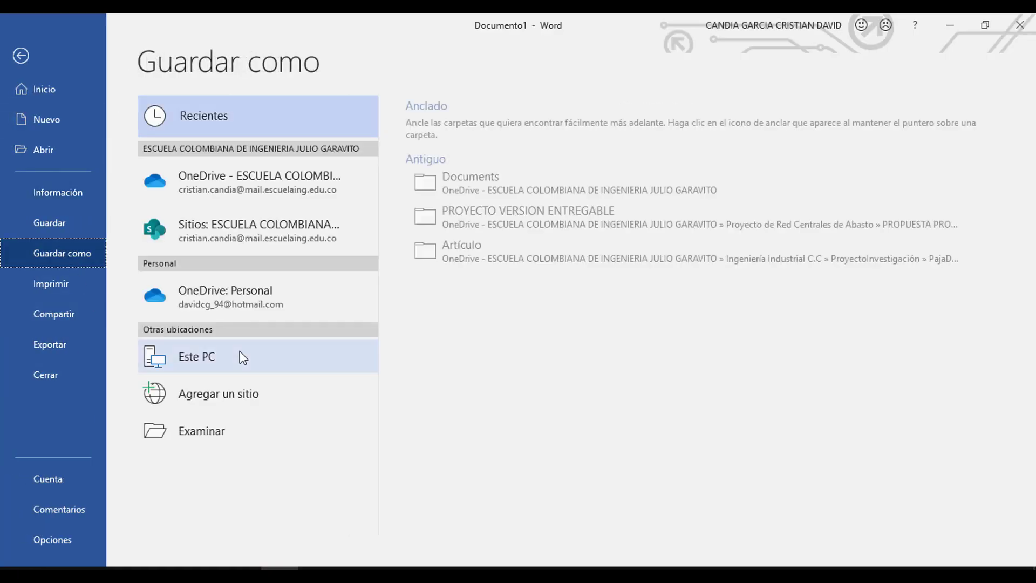
pyautogui.click(193, 434)
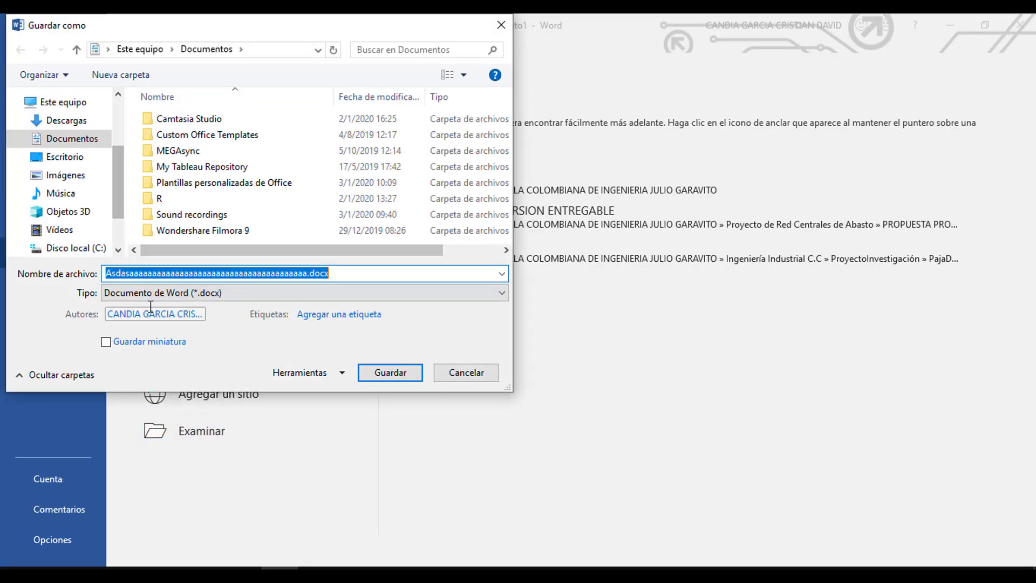
pyautogui.click(154, 293)
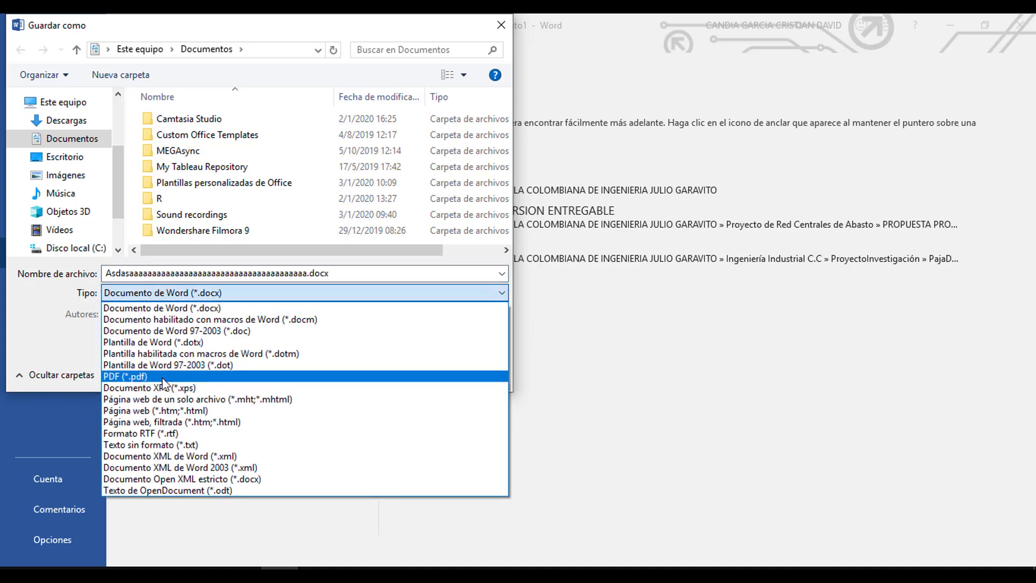
pyautogui.click(162, 377)
# - Save the document as Prueba.pdf in the Escritorio folder
pyautogui.scroll(2, 119, 170)
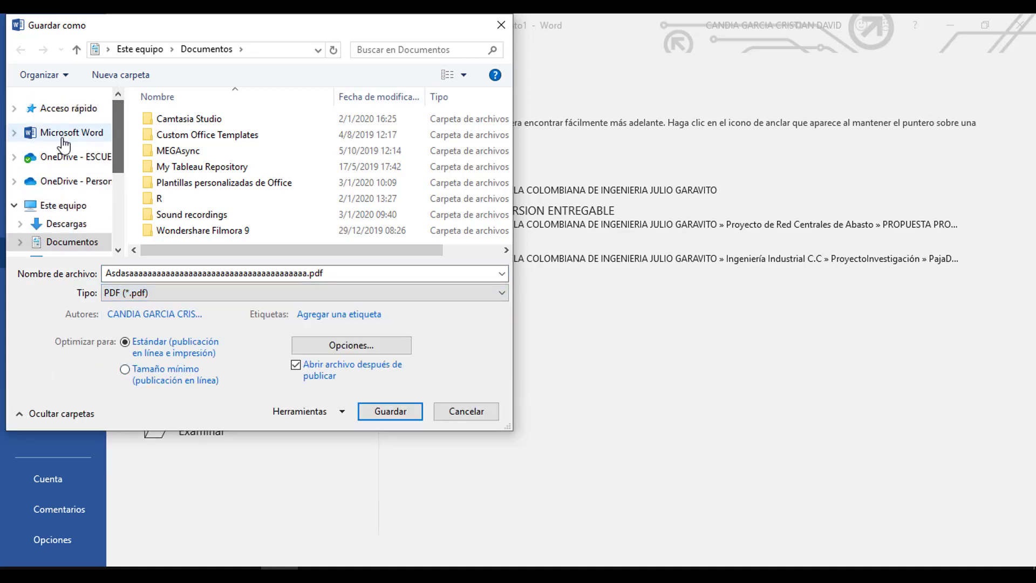
pyautogui.click(65, 205)
pyautogui.click(186, 223)
pyautogui.doubleClick(186, 222)
pyautogui.click(307, 273)
pyautogui.hotkey('shift', 'Home')
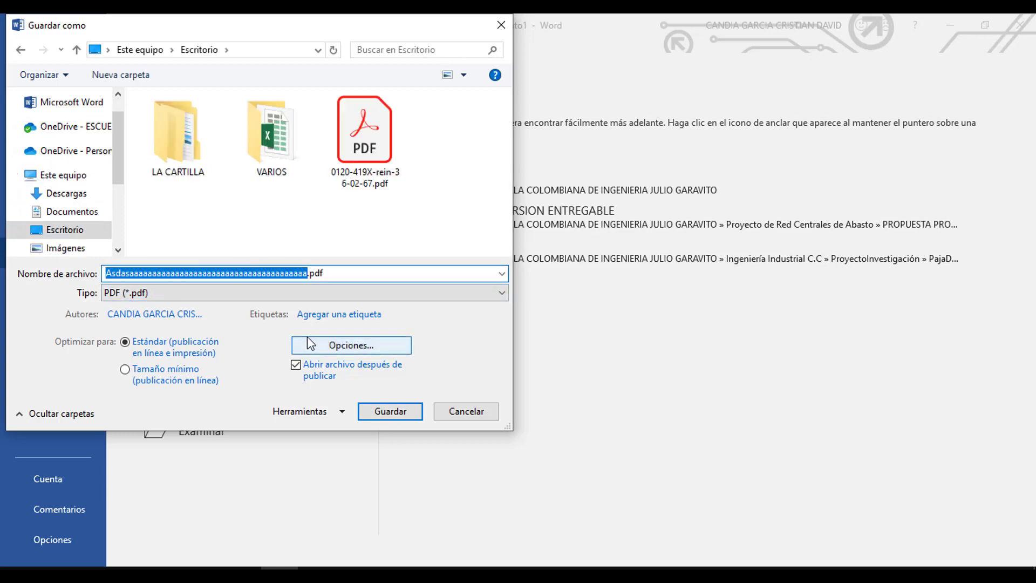
pyautogui.write('Prueba')
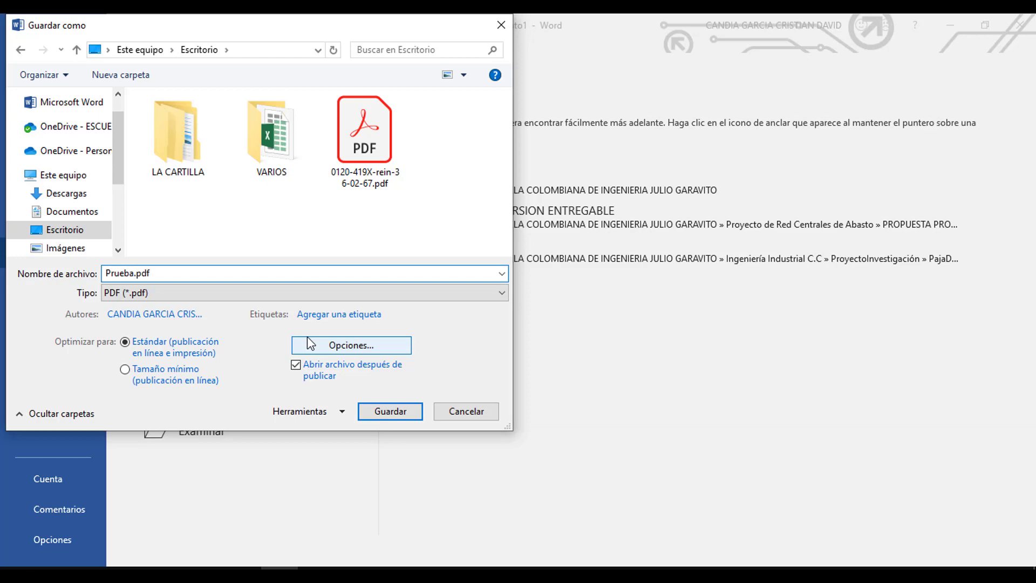
pyautogui.press('Return')
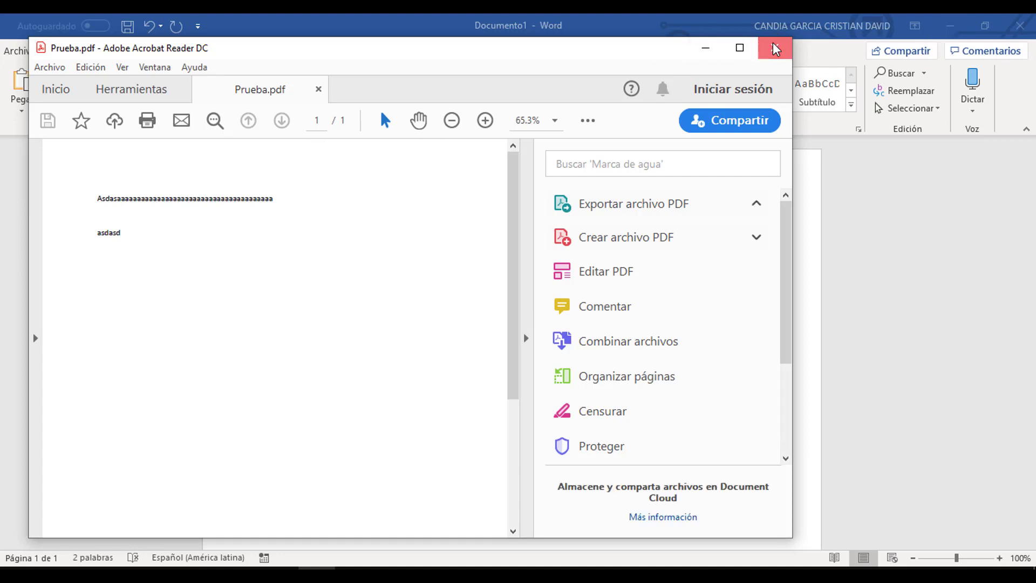
# - Close the PDF viewer, then close Word without saving the document
pyautogui.click(775, 47)
pyautogui.click(1029, 22)
pyautogui.click(520, 325)
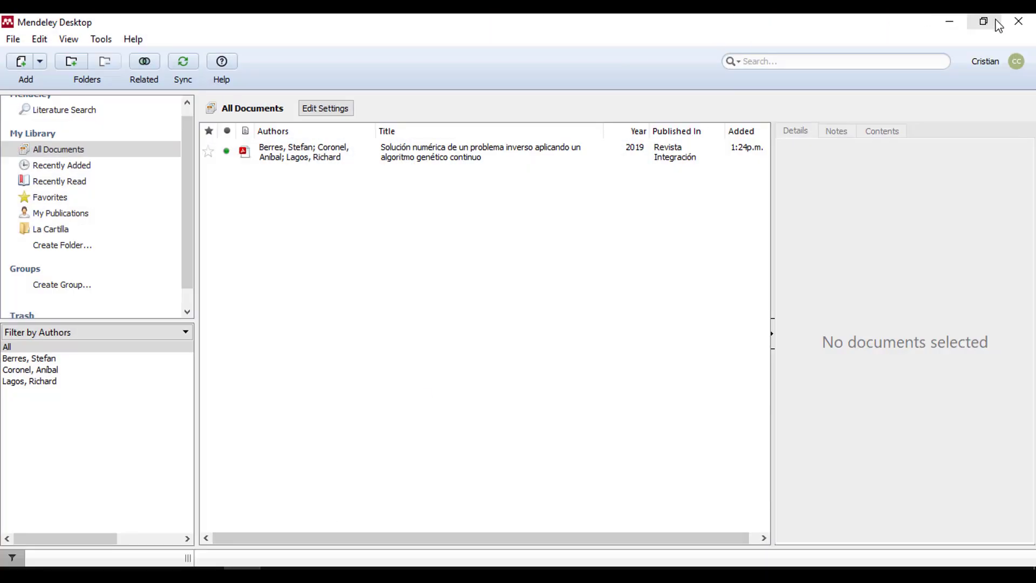
# - Drag Prueba.pdf from the desktop into the Mendeley library and maximize the window
pyautogui.click(997, 23)
pyautogui.moveTo(36, 130); pyautogui.dragTo(494, 275)
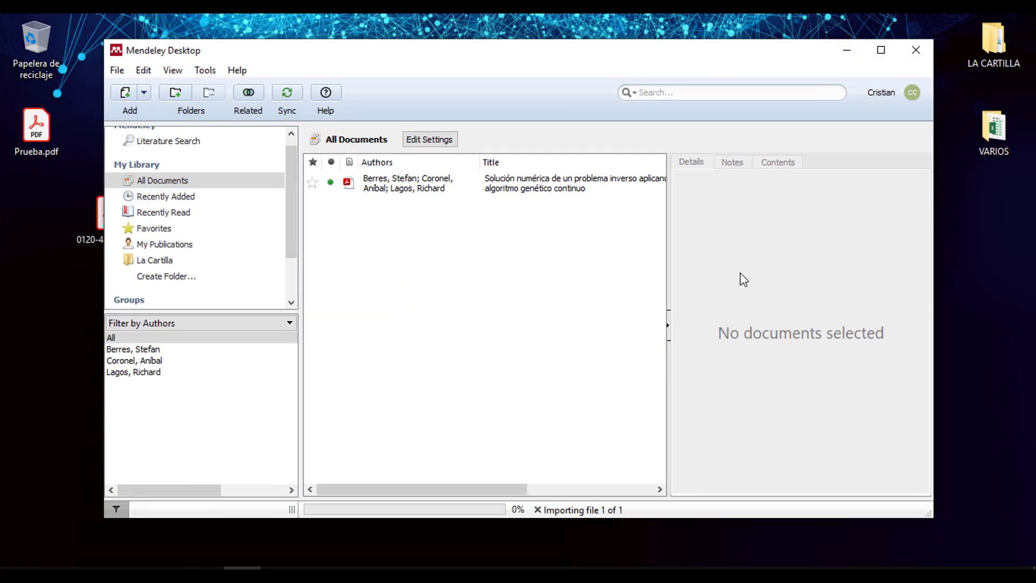
pyautogui.click(882, 51)
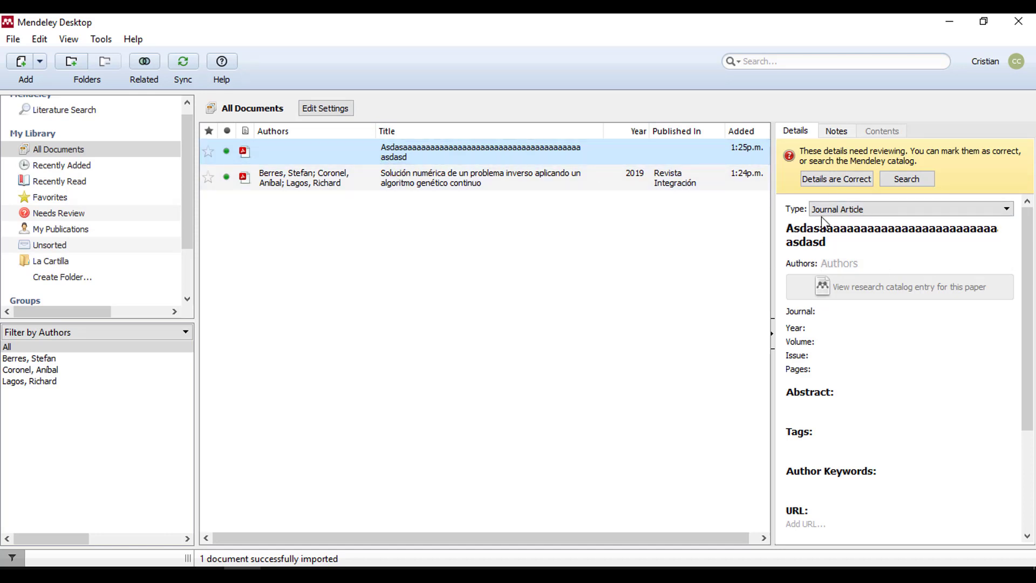
pyautogui.moveTo(1028, 310); pyautogui.dragTo(1028, 432)
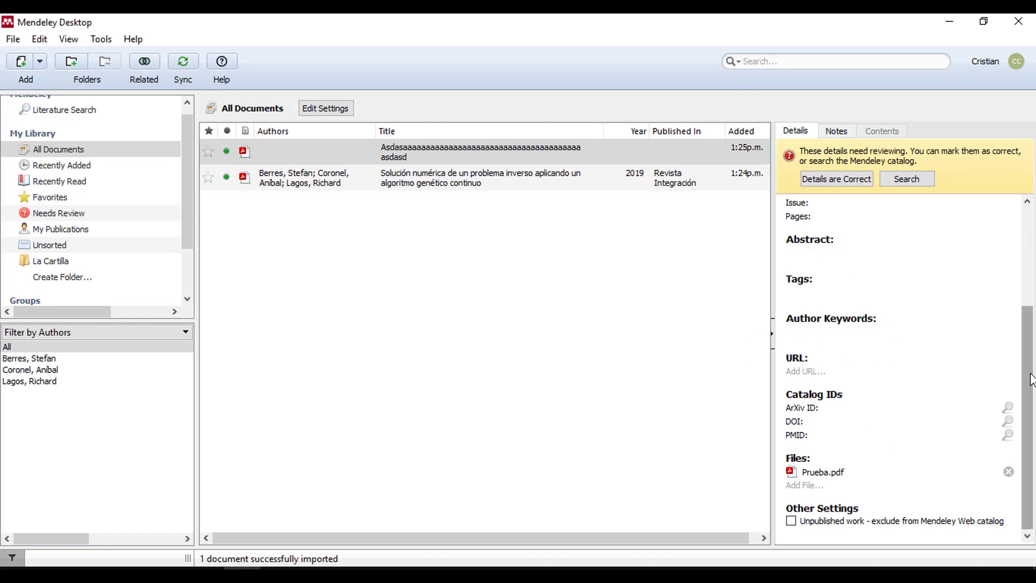
pyautogui.moveTo(1031, 380); pyautogui.dragTo(1002, 221)
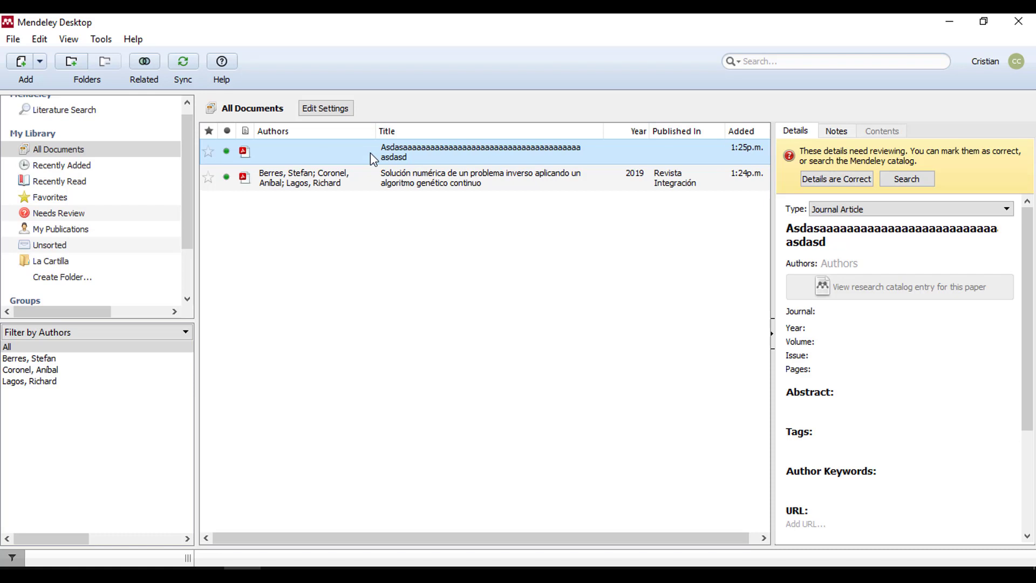
# - Select the imported entry and change its title to 'Prueba'
pyautogui.click(370, 153)
pyautogui.click(884, 244)
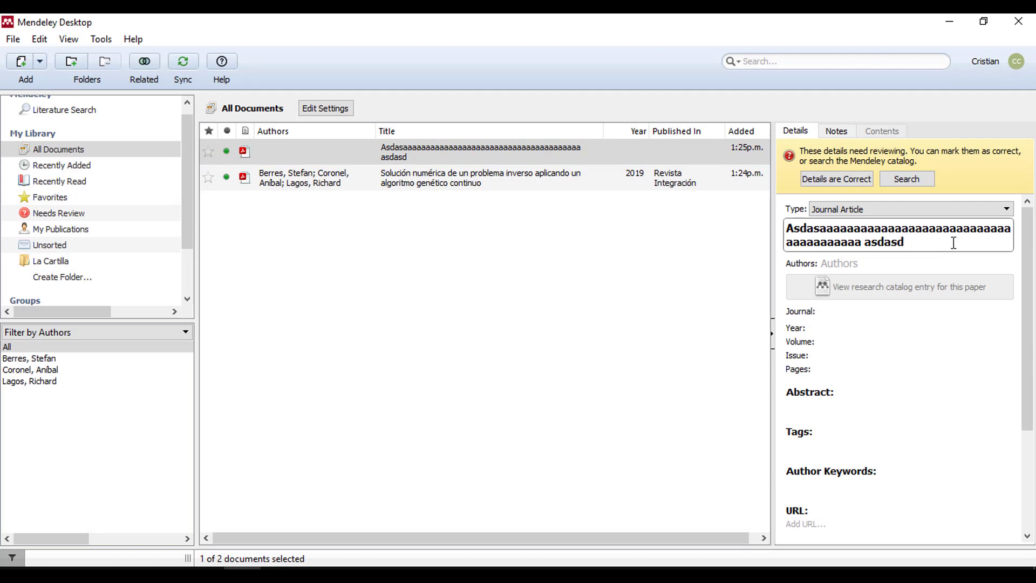
pyautogui.moveTo(978, 243); pyautogui.dragTo(720, 225)
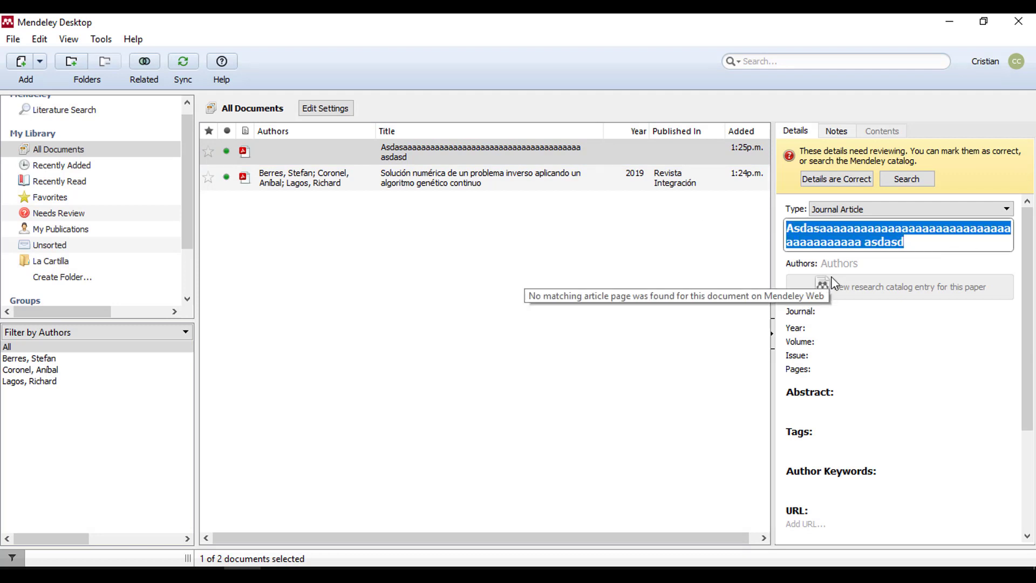
pyautogui.write('Prueba')
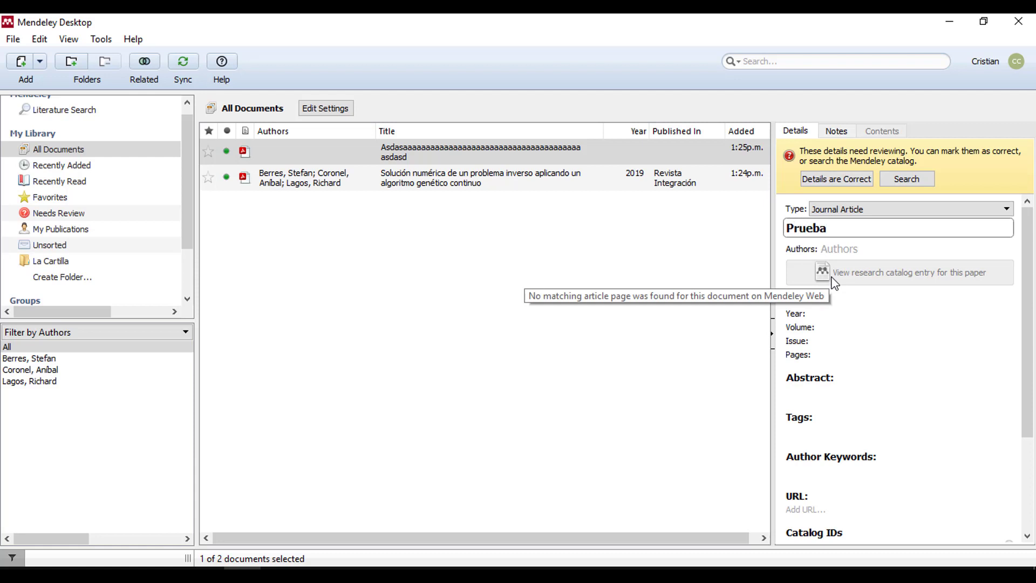
pyautogui.press('Return')
# - Enter two author names, one per line, in the entry's Authors field
pyautogui.click(860, 246)
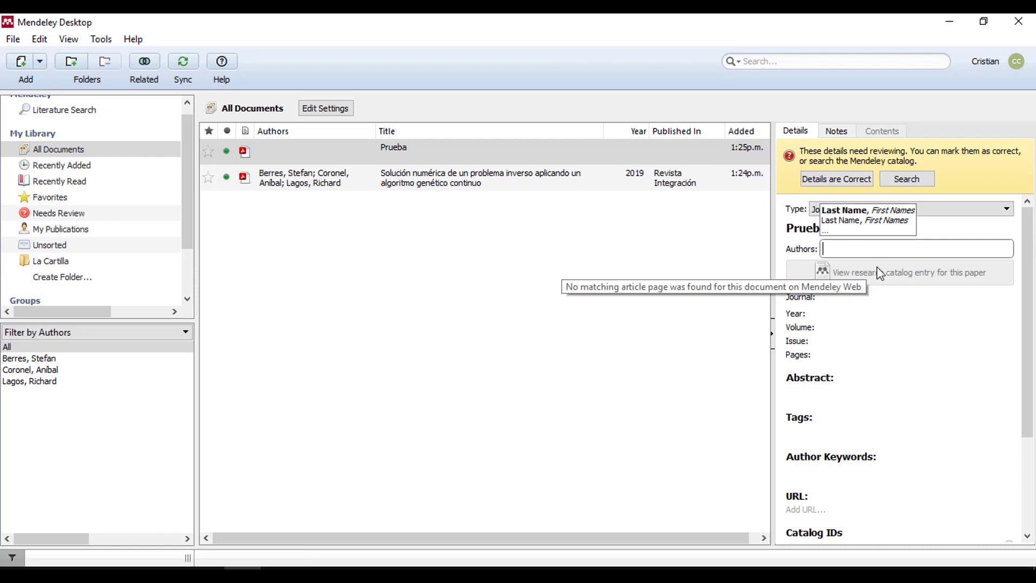
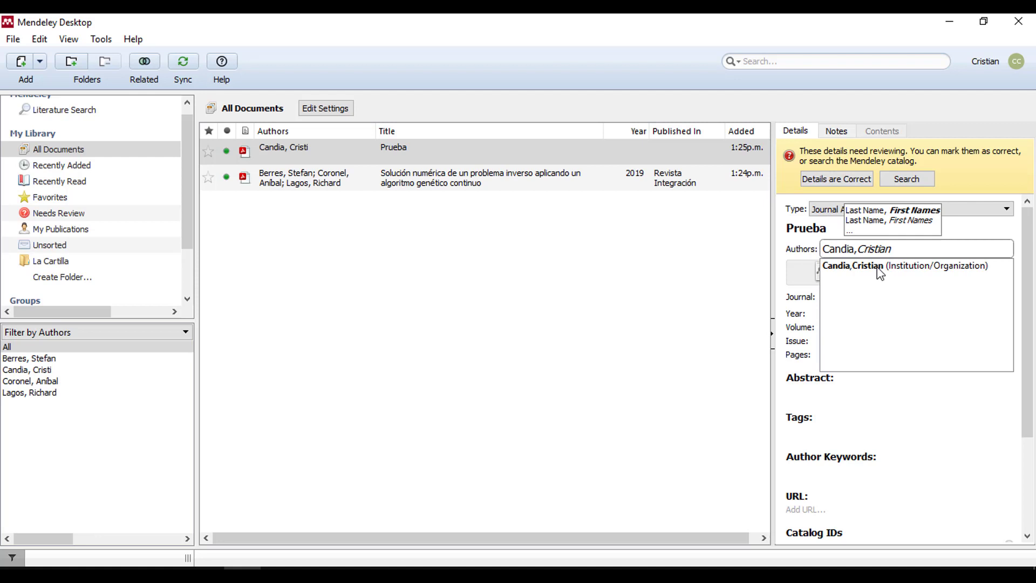
pyautogui.click(909, 268)
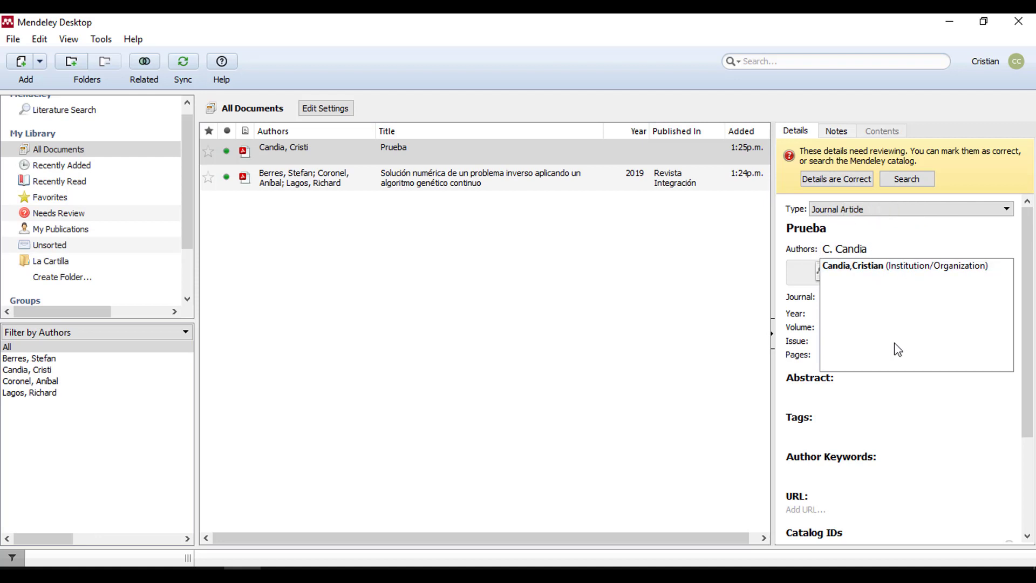
pyautogui.click(909, 249)
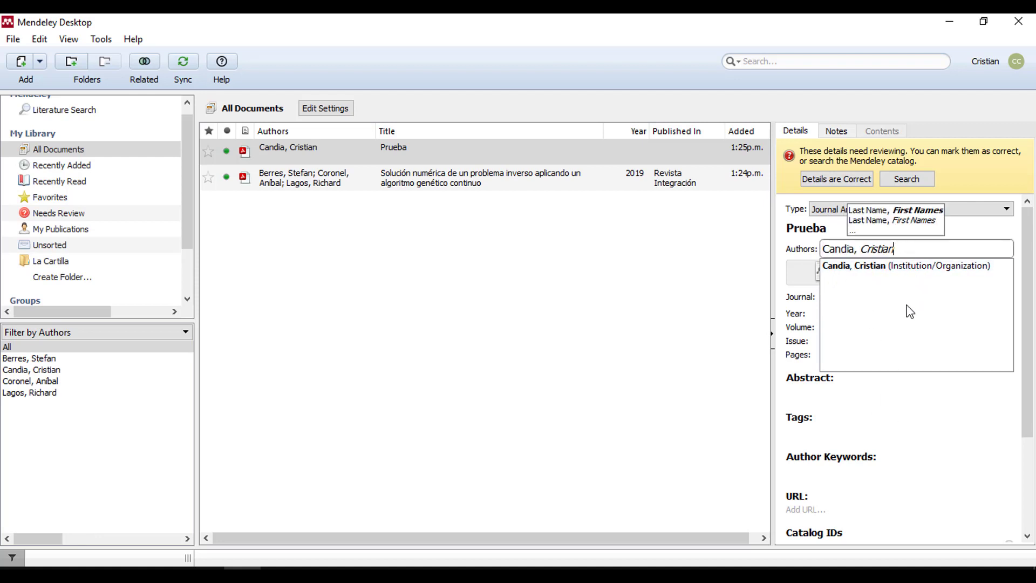
pyautogui.write(';')
pyautogui.press('Return')
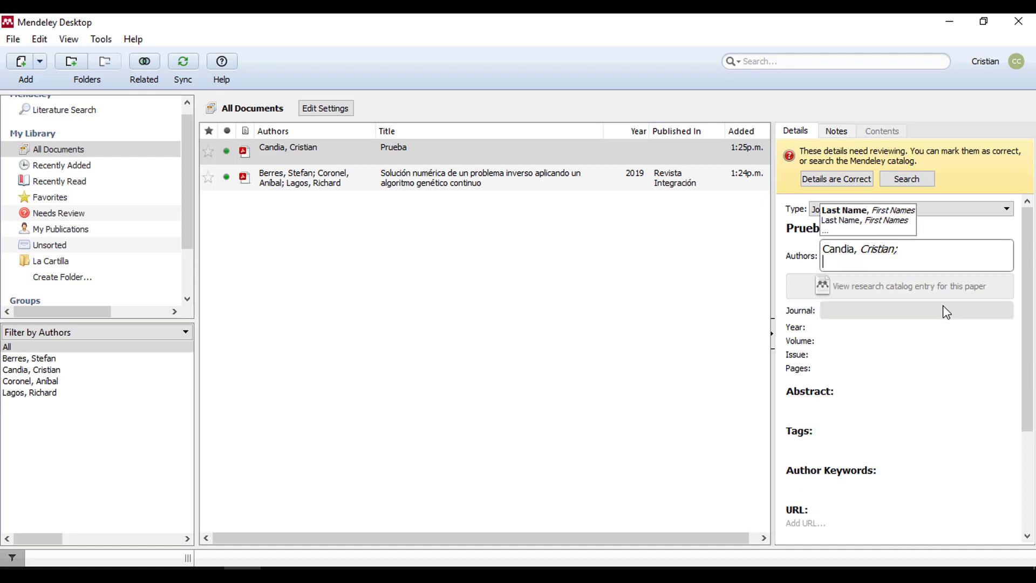
pyautogui.press('BackSpace')
pyautogui.press('Return')
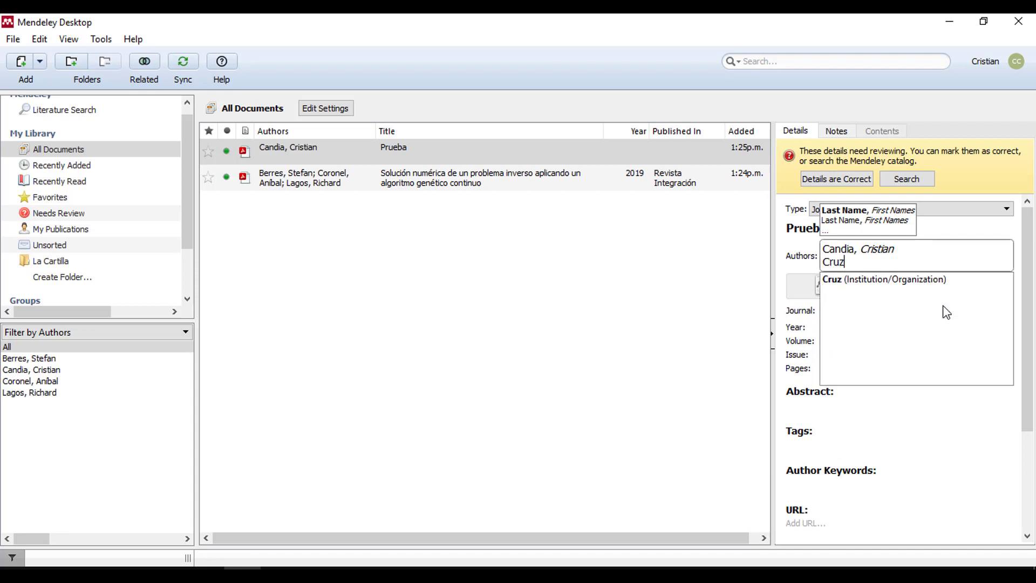
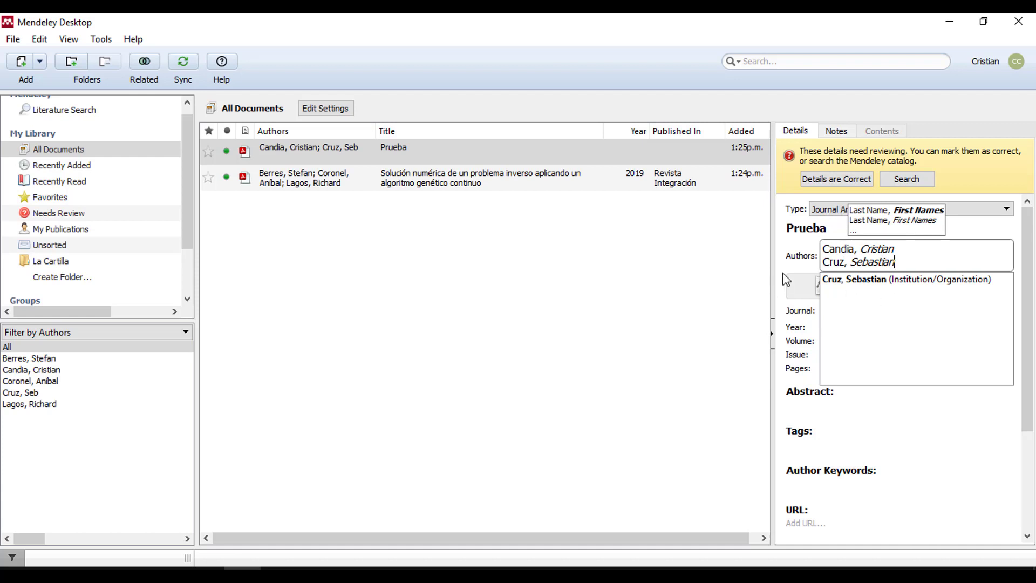
pyautogui.click(782, 277)
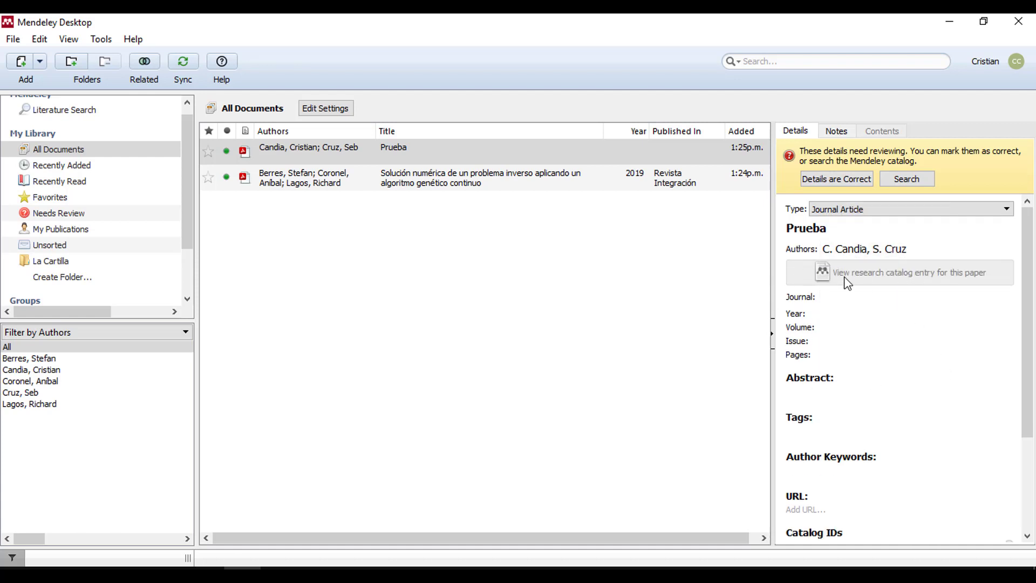
# - Leave the journal and pages fields empty and return to the document list
pyautogui.click(826, 297)
pyautogui.click(839, 313)
pyautogui.click(844, 352)
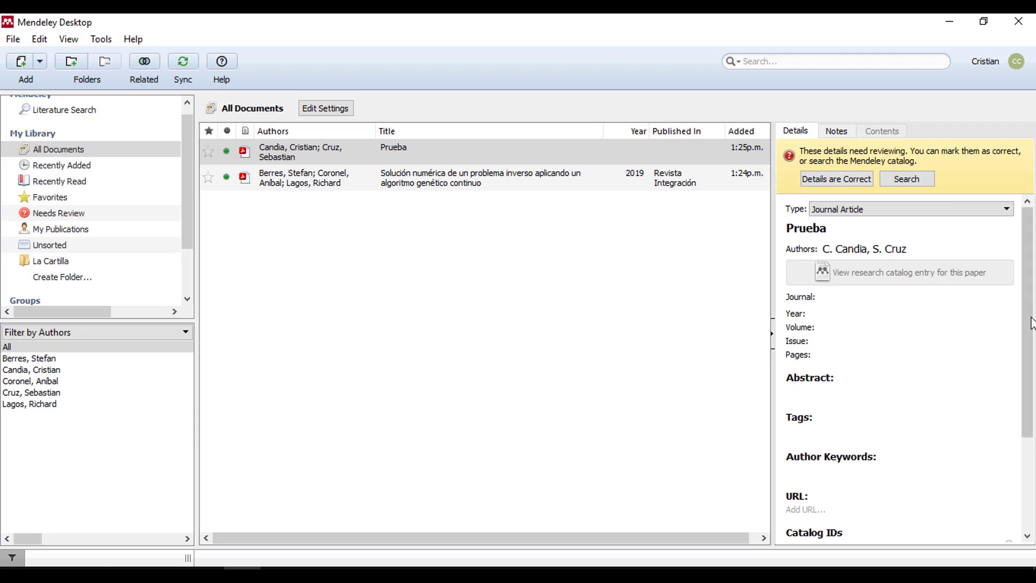
pyautogui.scroll(-5, 843, 324)
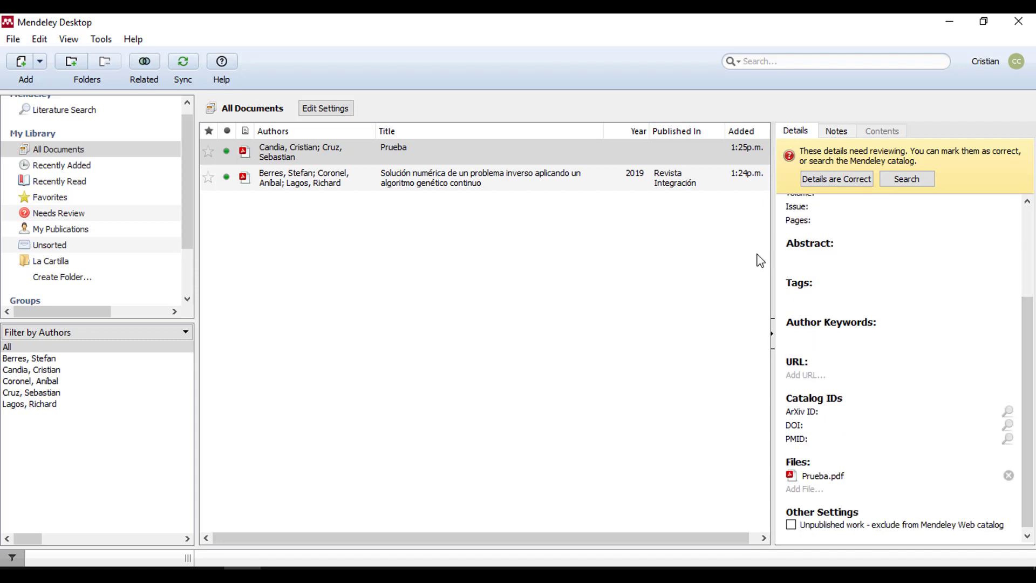
pyautogui.click(465, 145)
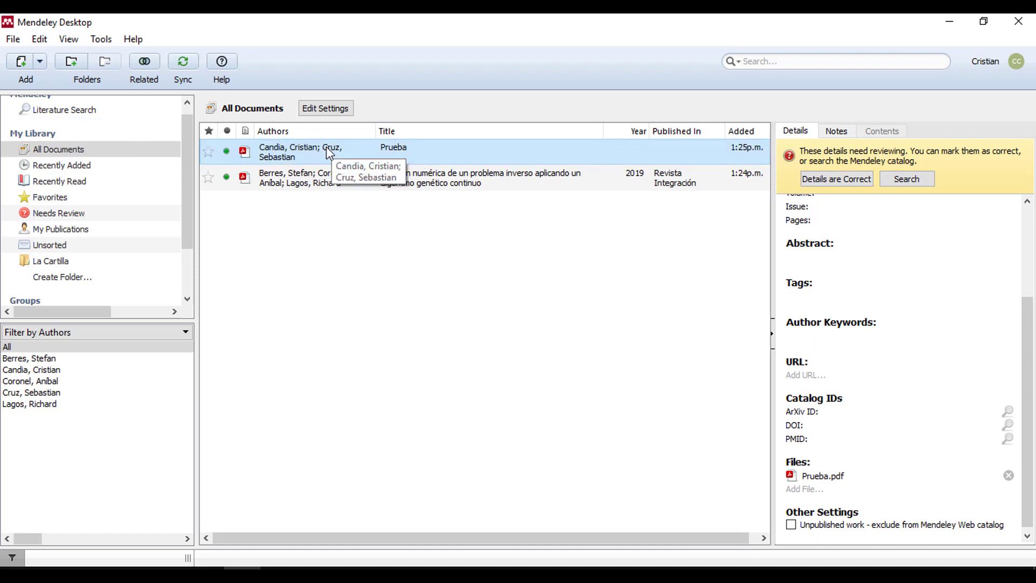
# - Start a manual reference entry from the File menu, keeping its type as Journal Article
pyautogui.click(17, 42)
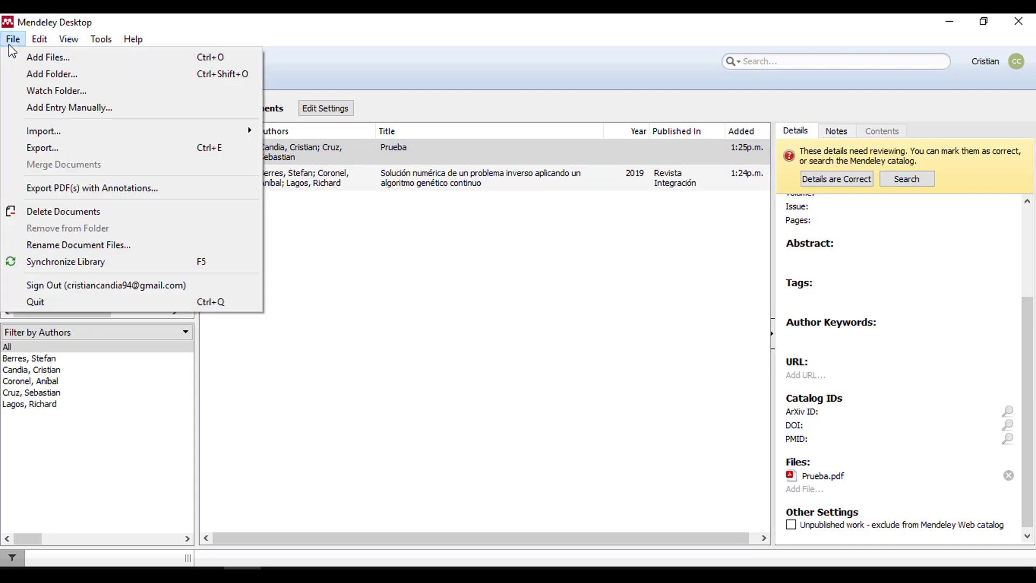
pyautogui.click(67, 108)
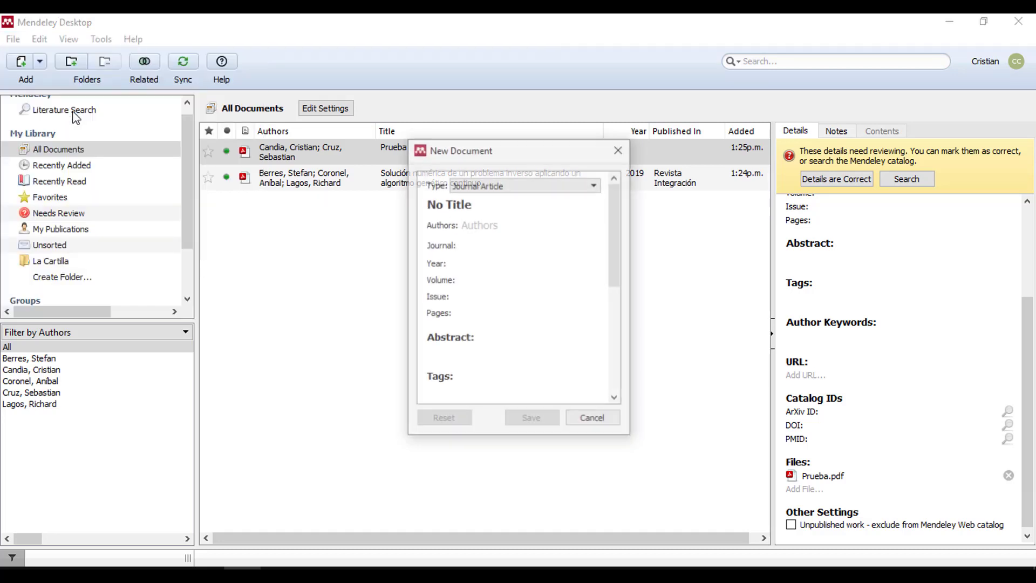
pyautogui.click(554, 189)
pyautogui.scroll(1, 595, 213)
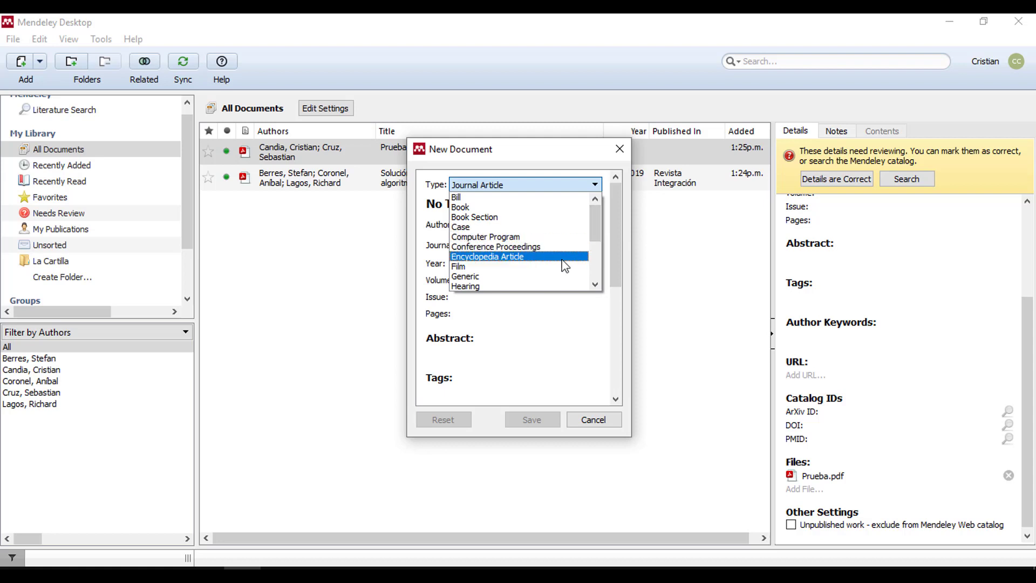
pyautogui.moveTo(595, 222); pyautogui.dragTo(596, 241)
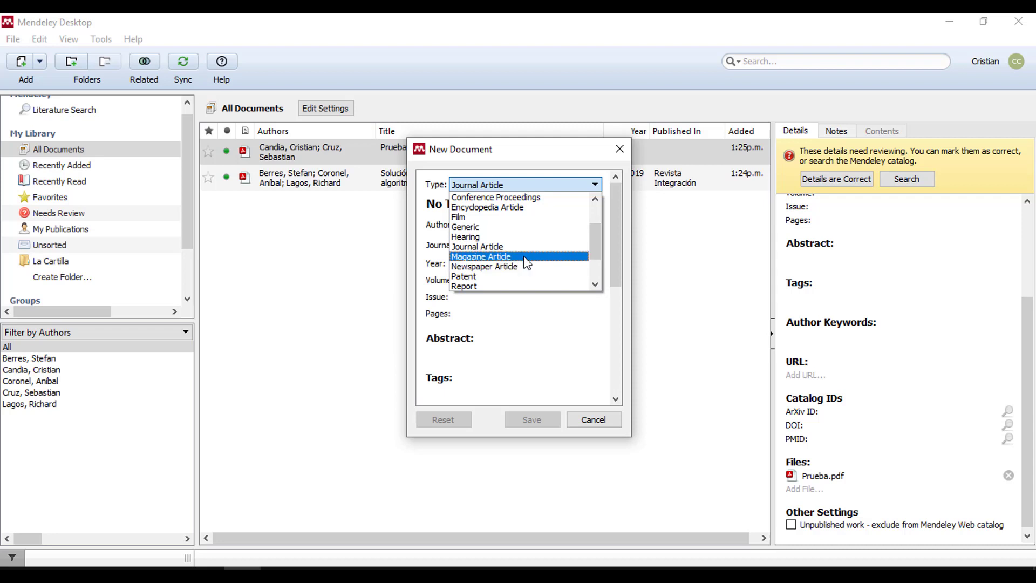
pyautogui.moveTo(595, 237); pyautogui.dragTo(594, 242)
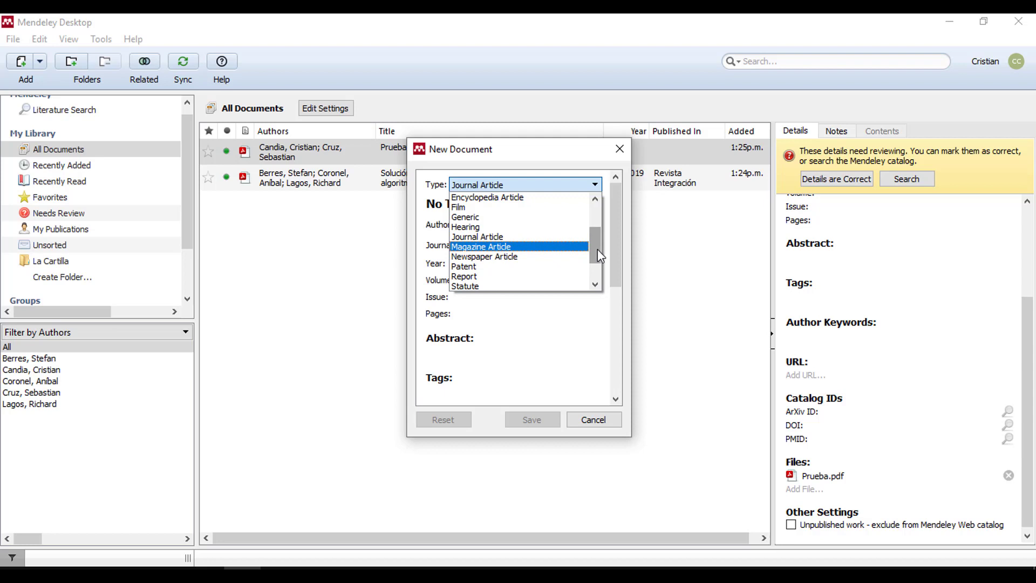
pyautogui.moveTo(600, 256); pyautogui.dragTo(599, 271)
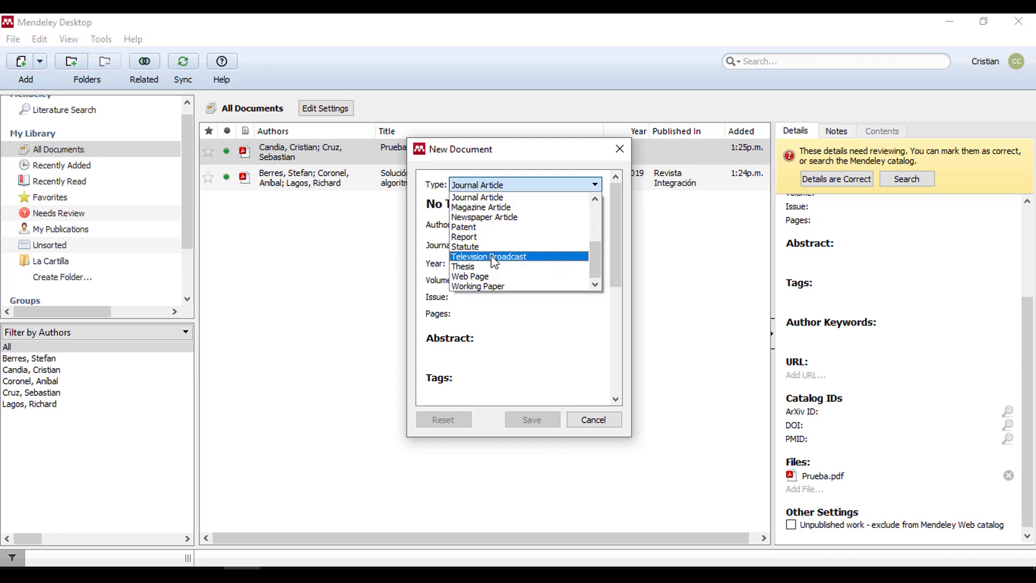
pyautogui.moveTo(591, 264); pyautogui.dragTo(588, 248)
pyautogui.click(527, 241)
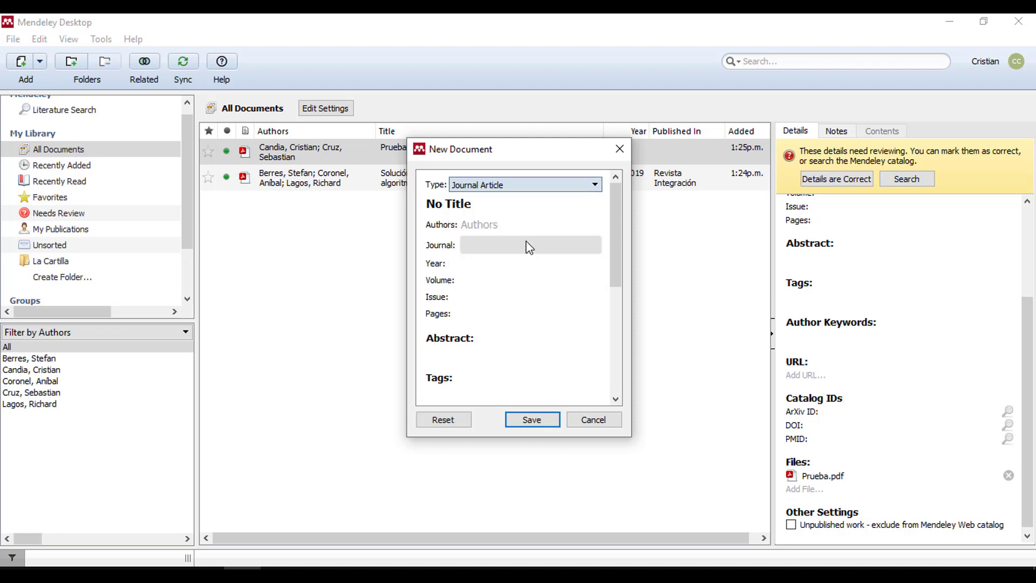
# - Enter 'Prueba 2' as the new journal article's title
pyautogui.click(504, 203)
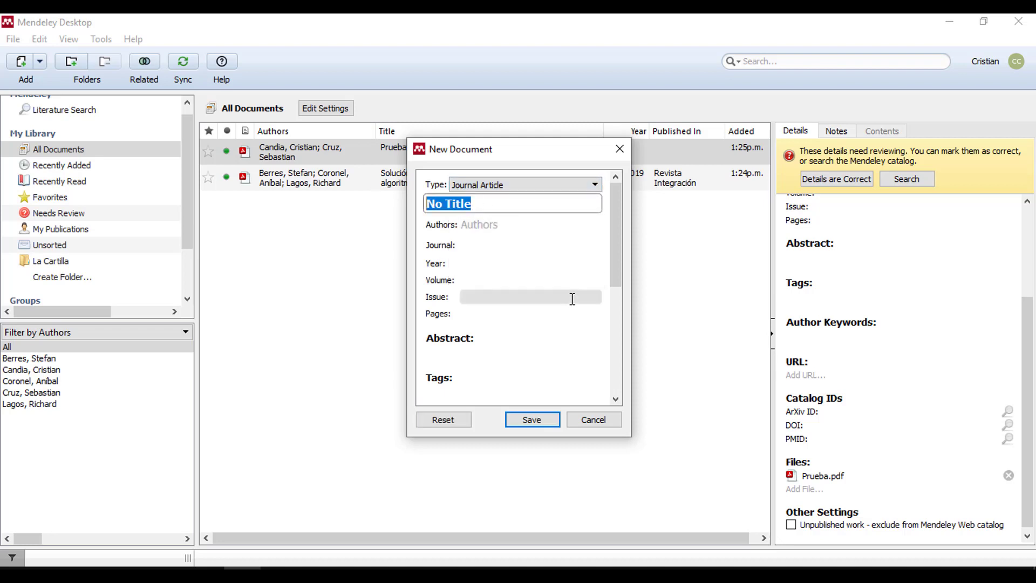
pyautogui.write('Prueba 2')
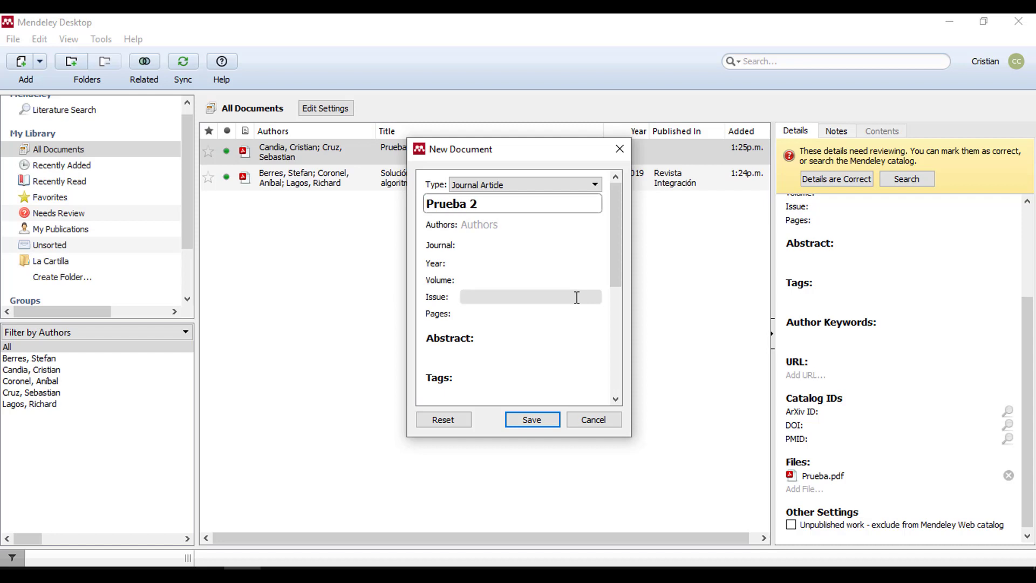
pyautogui.click(528, 245)
pyautogui.moveTo(615, 237); pyautogui.dragTo(629, 387)
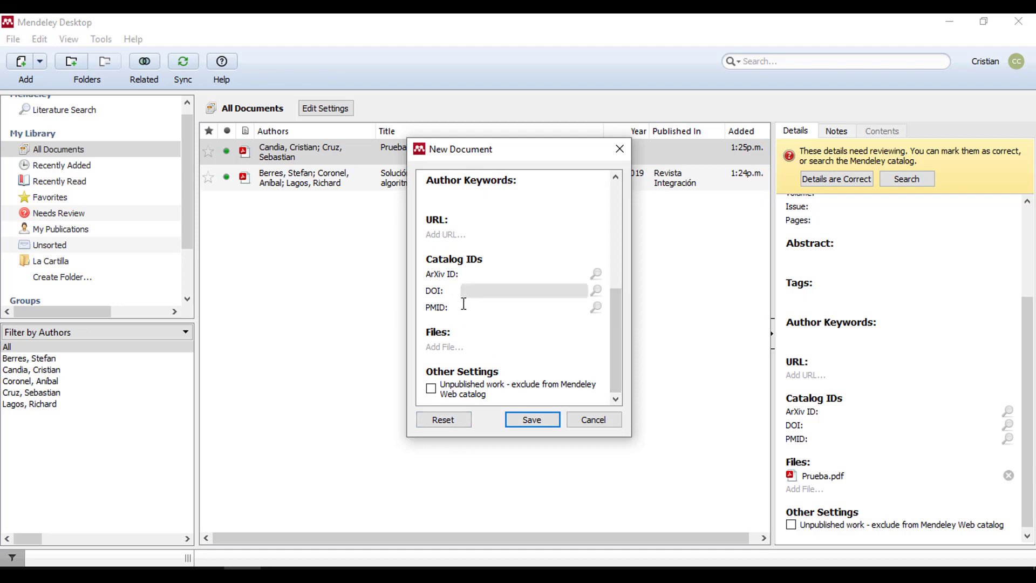
# - Attach Prueba.pdf from the Escritorio folder and save the entry to the library
pyautogui.click(455, 348)
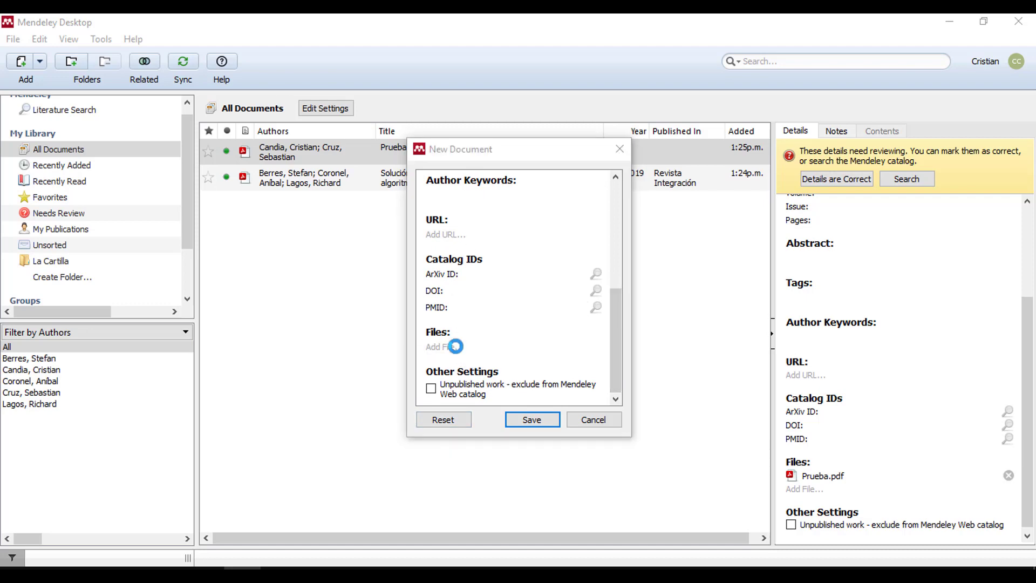
pyautogui.click(903, 177)
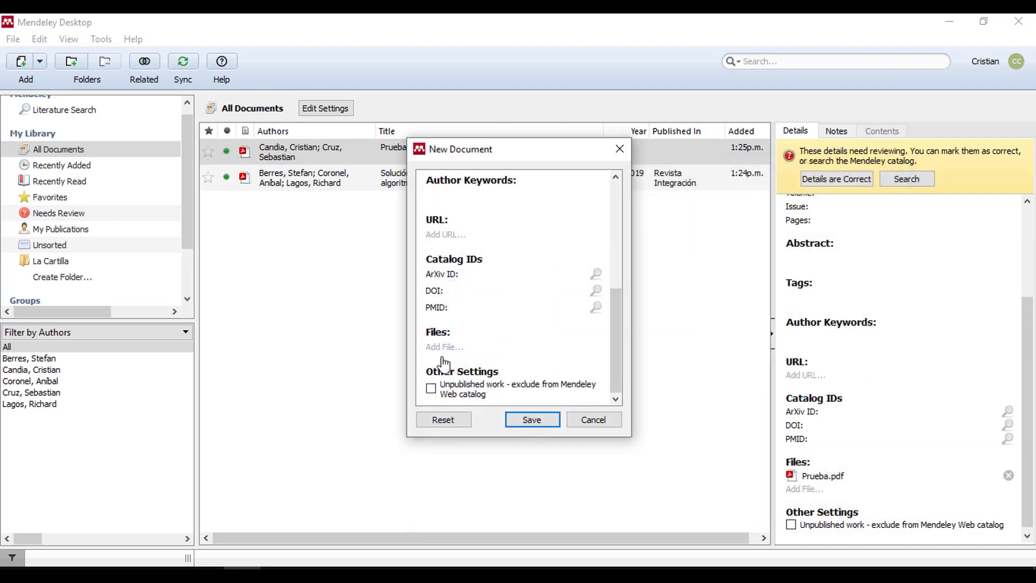
pyautogui.click(454, 352)
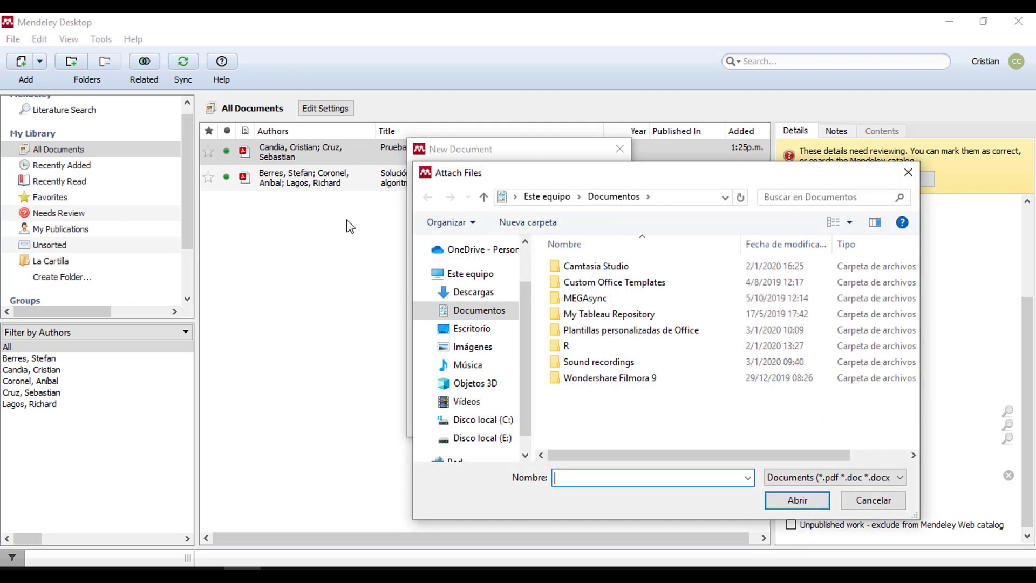
pyautogui.click(472, 329)
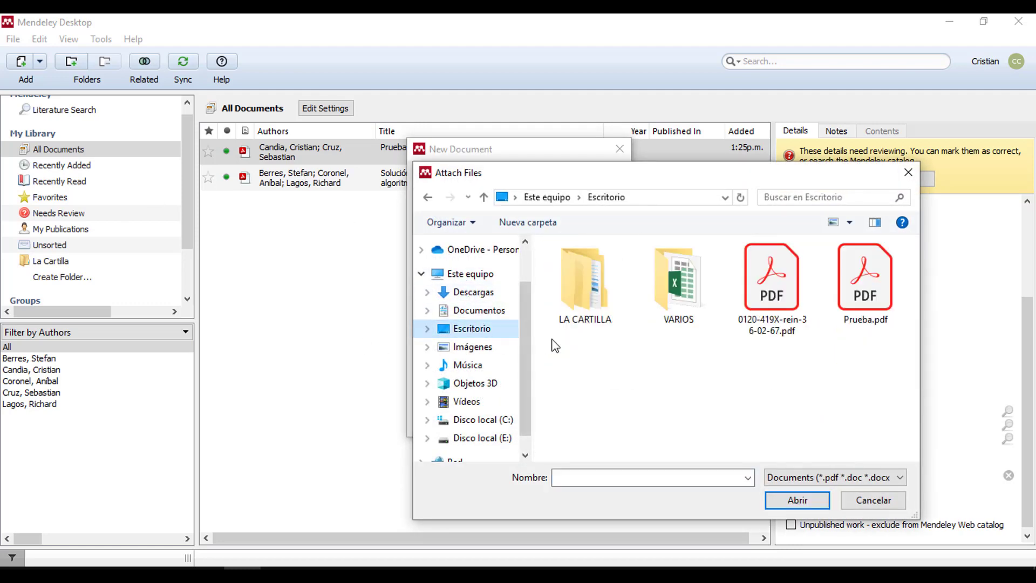
pyautogui.click(867, 284)
pyautogui.click(811, 502)
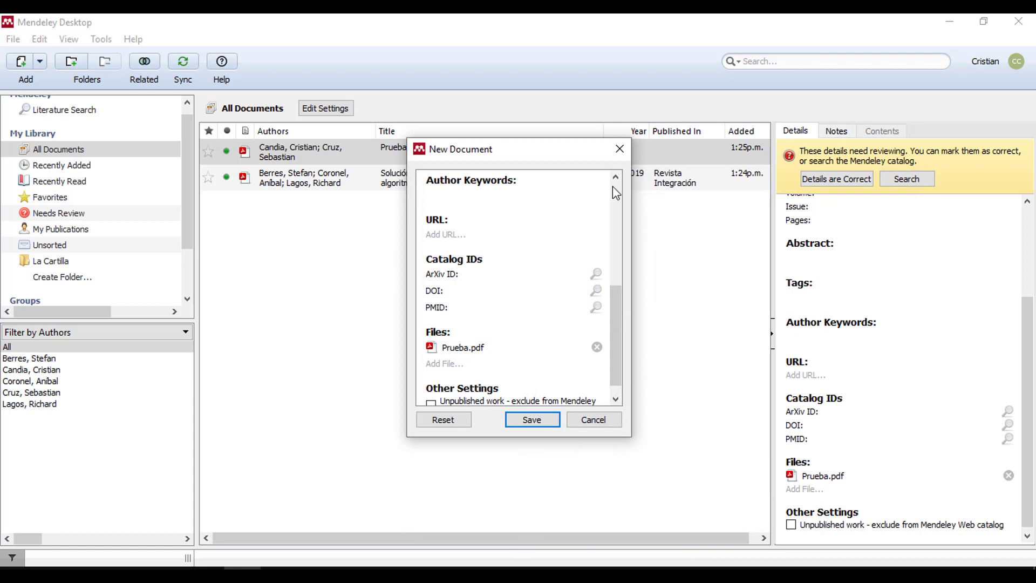
pyautogui.moveTo(615, 310); pyautogui.dragTo(613, 191)
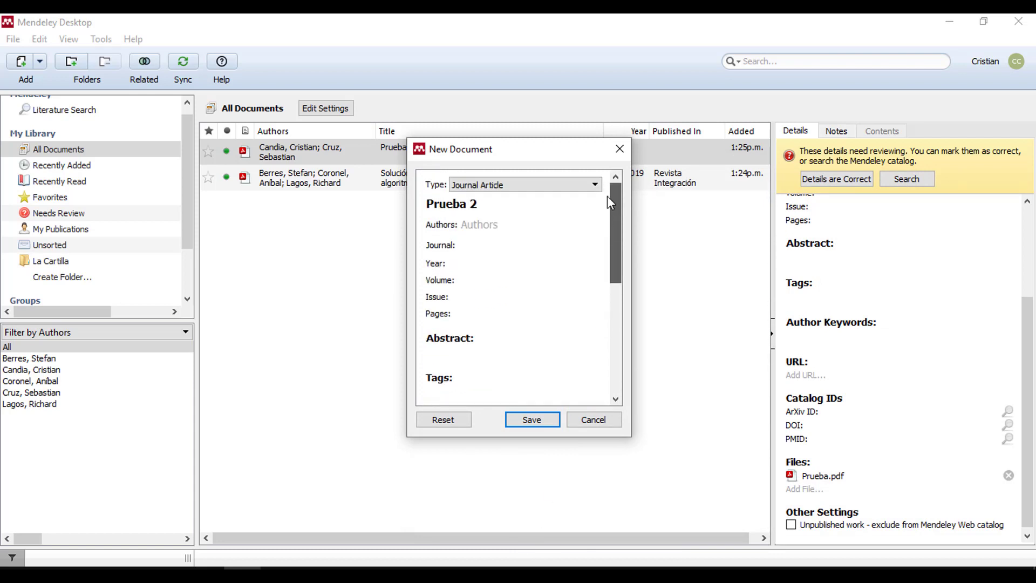
pyautogui.click(532, 420)
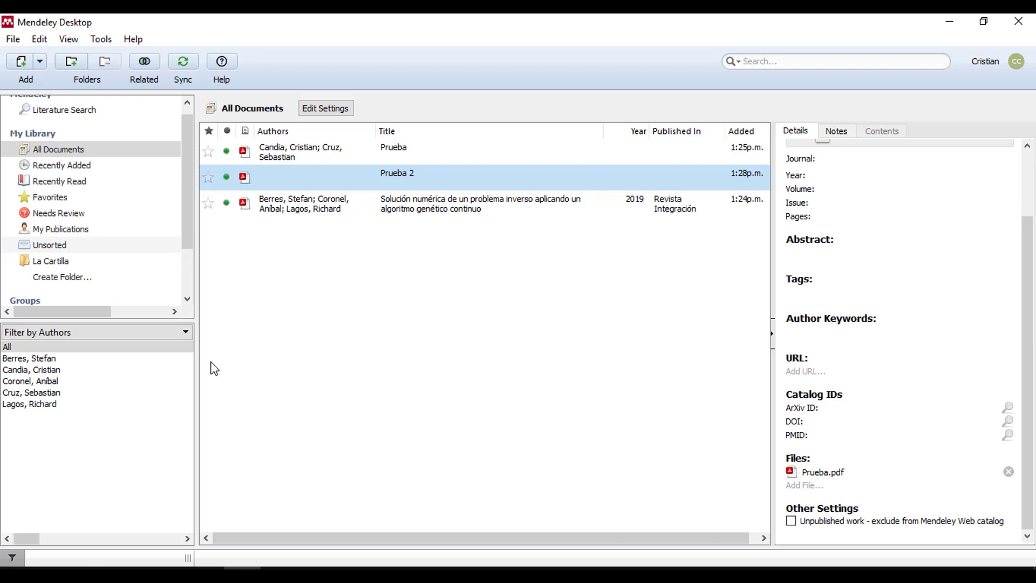
# - Bring Firefox forward and go back from the article PDF to the Google Scholar 'genetic algorithms' results
pyautogui.click(94, 575)
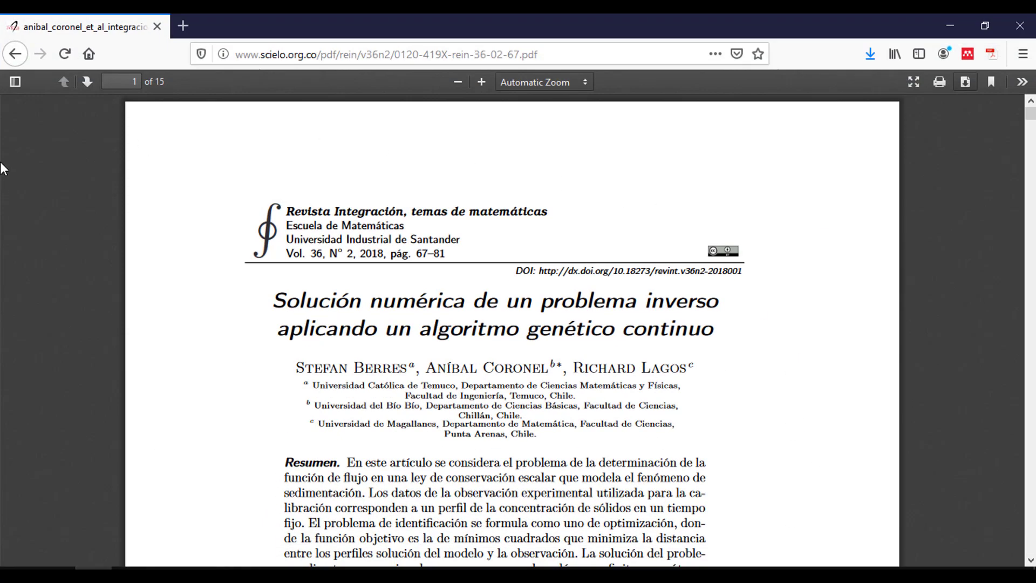
pyautogui.click(11, 58)
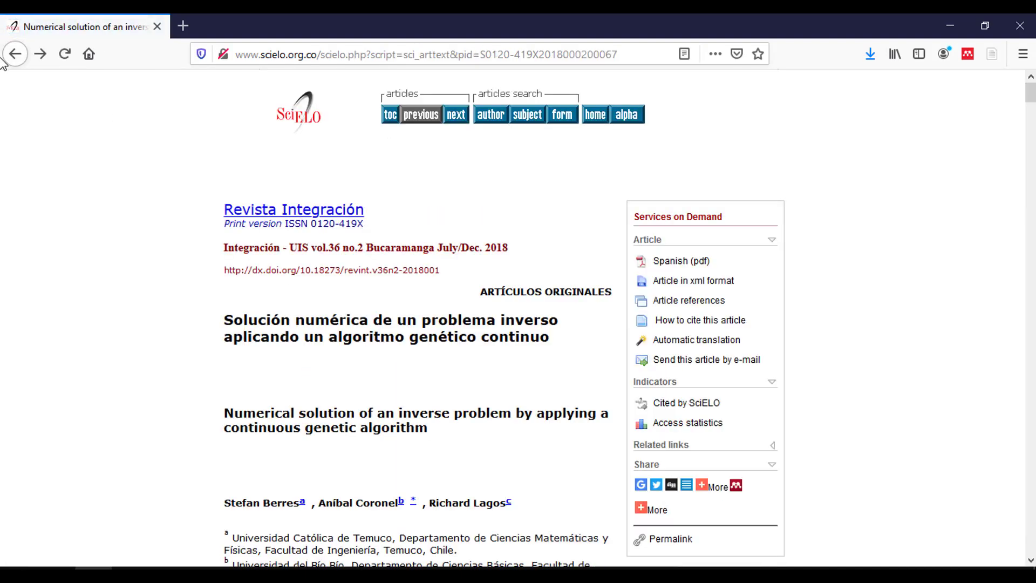
pyautogui.click(15, 53)
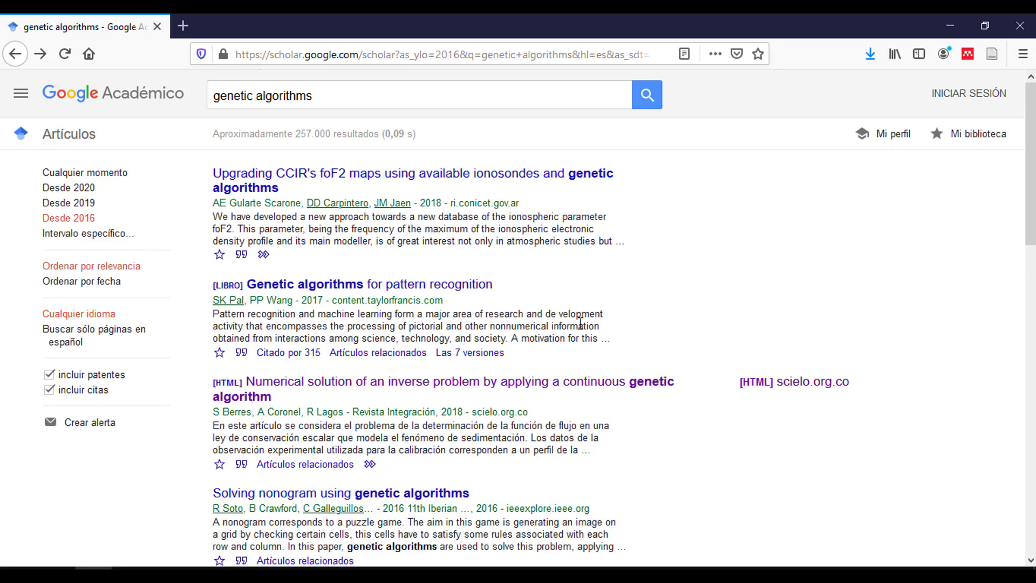
# - Select the Prueba document and the other two entries, then delete all three
pyautogui.click(243, 575)
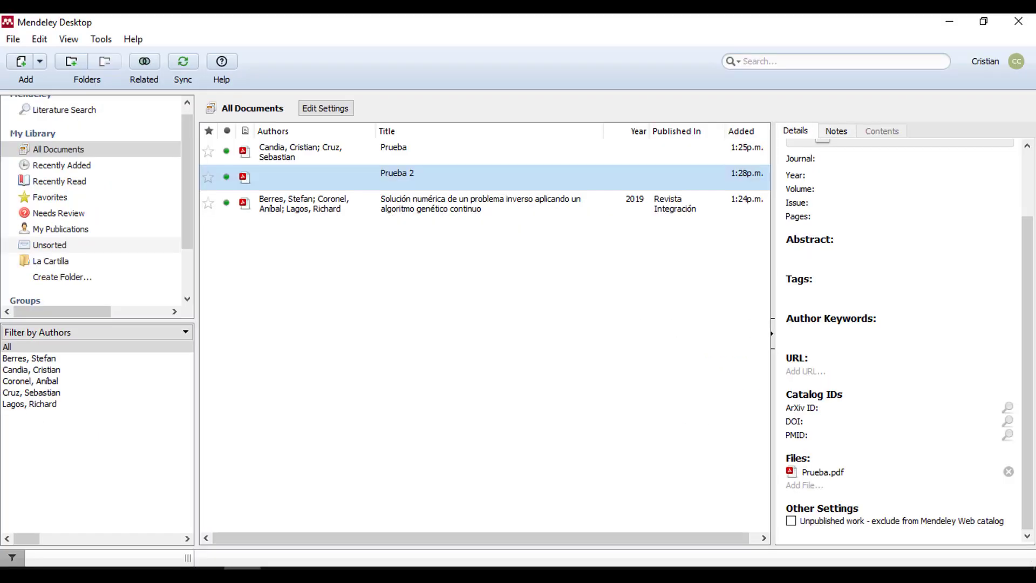
pyautogui.click(327, 155)
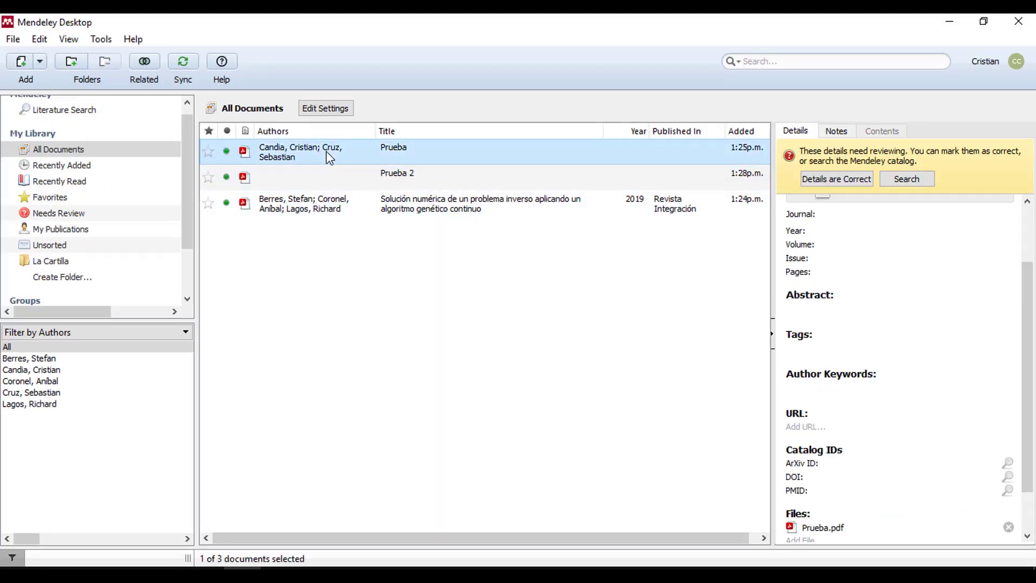
pyautogui.keyDown('shift'); pyautogui.click(316, 183); pyautogui.keyUp('shift')
pyautogui.keyDown('shift'); pyautogui.click(320, 206); pyautogui.keyUp('shift')
pyautogui.rightClick(319, 206)
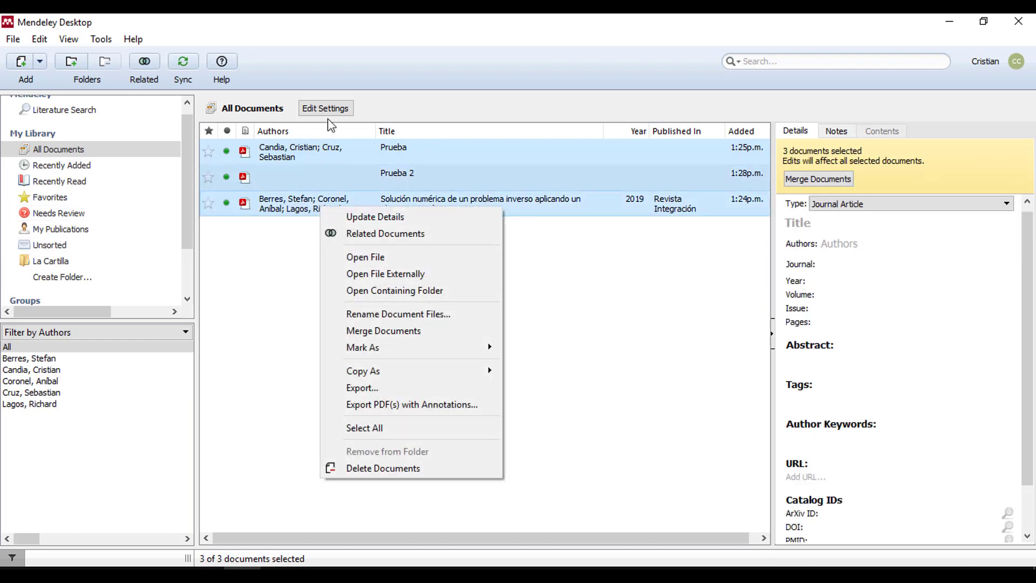
pyautogui.click(298, 156)
pyautogui.keyDown('shift'); pyautogui.click(291, 186); pyautogui.keyUp('shift')
pyautogui.keyDown('shift'); pyautogui.click(289, 204); pyautogui.keyUp('shift')
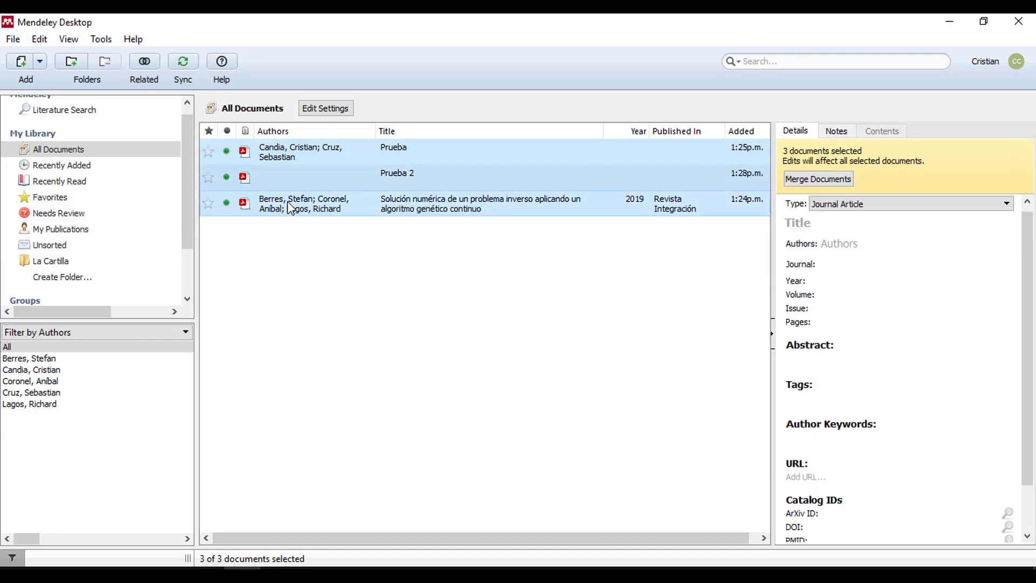
pyautogui.rightClick(289, 204)
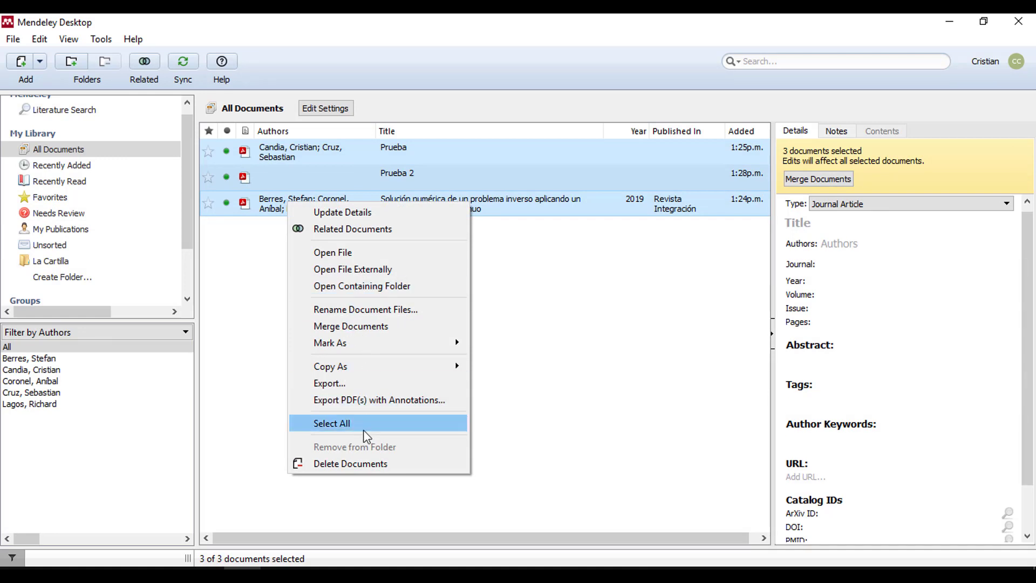
pyautogui.click(358, 465)
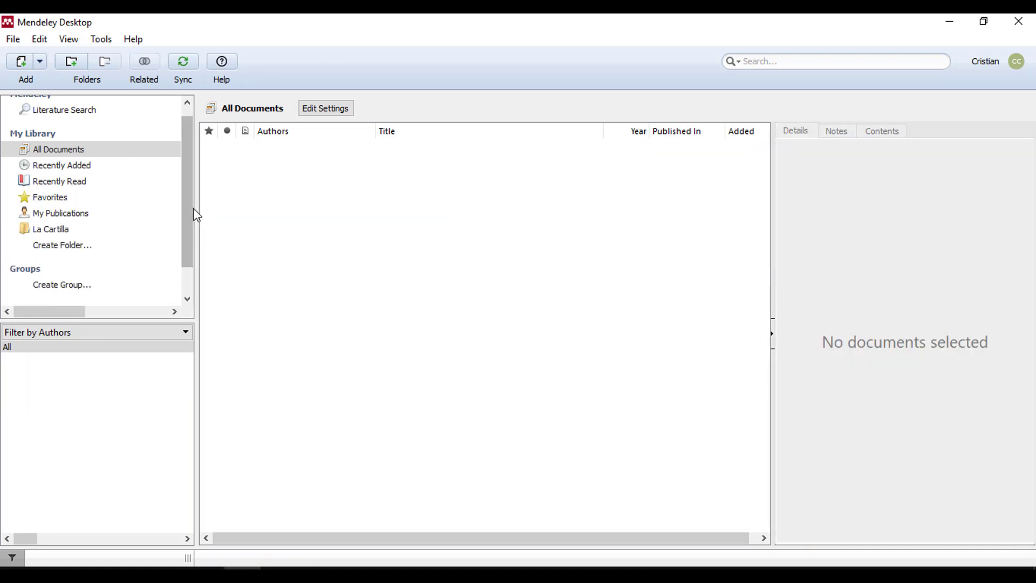
# - Empty the trash, permanently deleting the 3 documents, and return to All Documents
pyautogui.moveTo(194, 212); pyautogui.dragTo(192, 268)
pyautogui.click(96, 307)
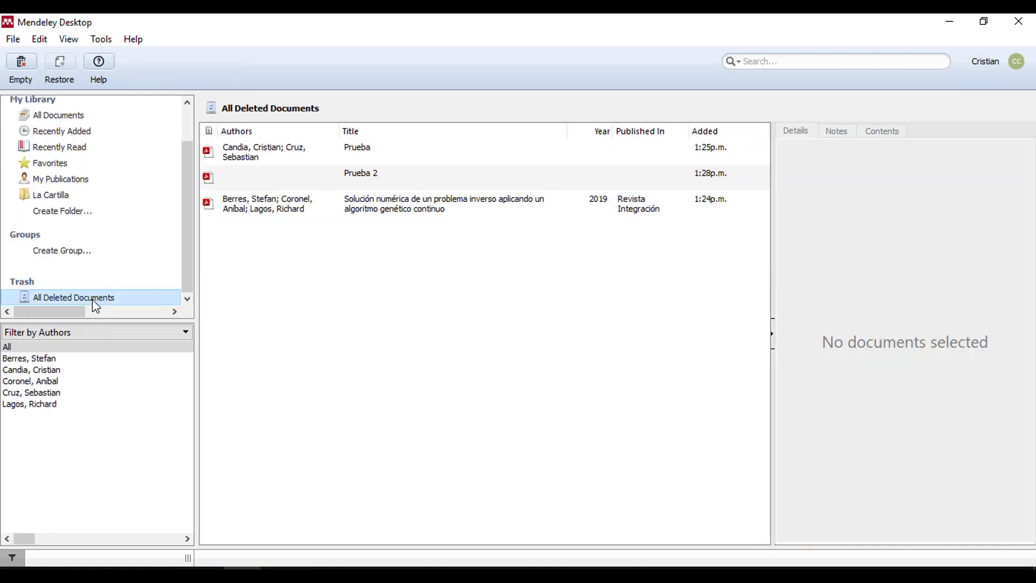
pyautogui.rightClick(96, 306)
pyautogui.click(156, 312)
pyautogui.click(511, 319)
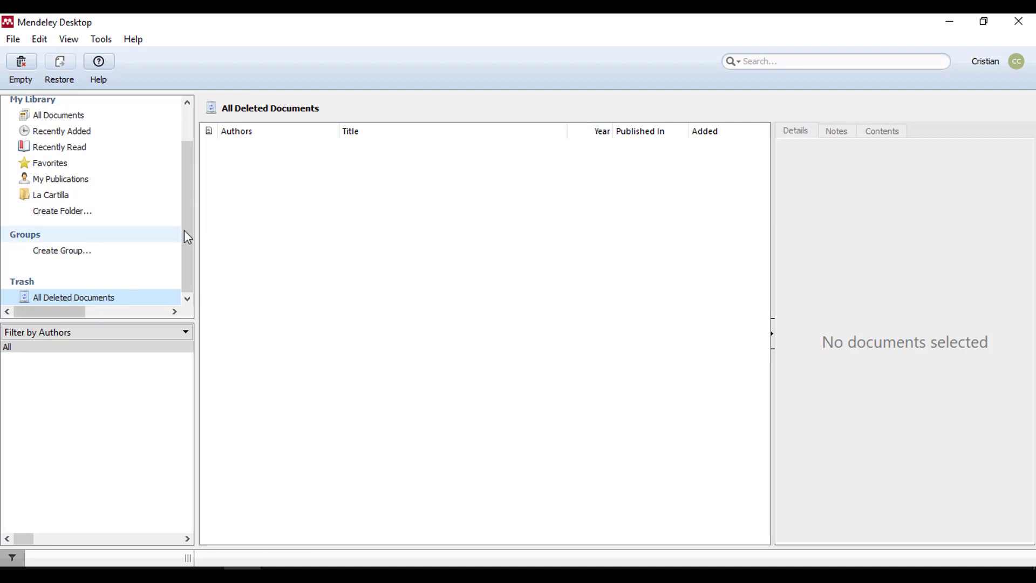
pyautogui.moveTo(183, 231); pyautogui.dragTo(173, 167)
pyautogui.click(60, 161)
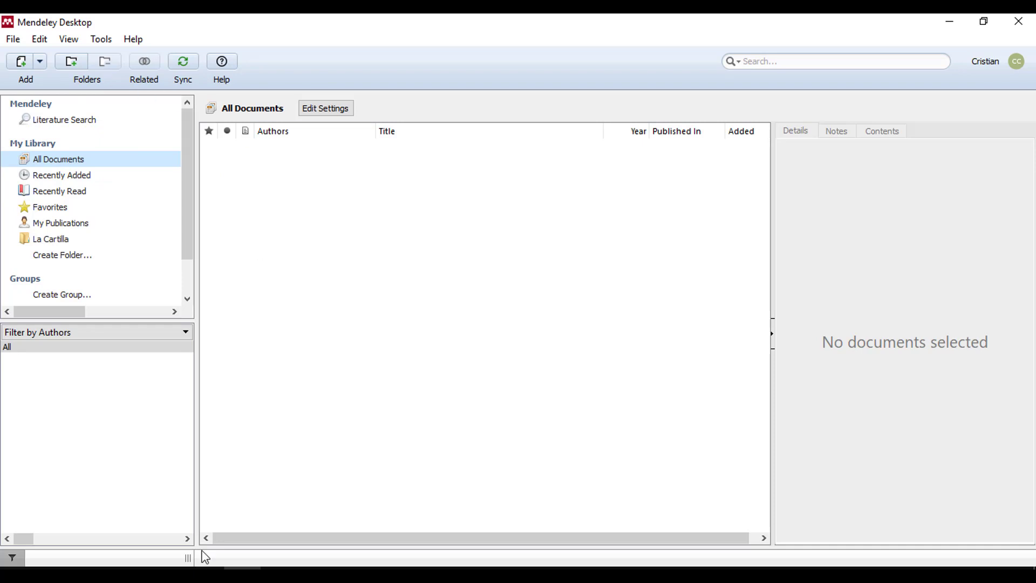
# - Switch to Firefox showing the Google Scholar genetic algorithms results
pyautogui.click(94, 576)
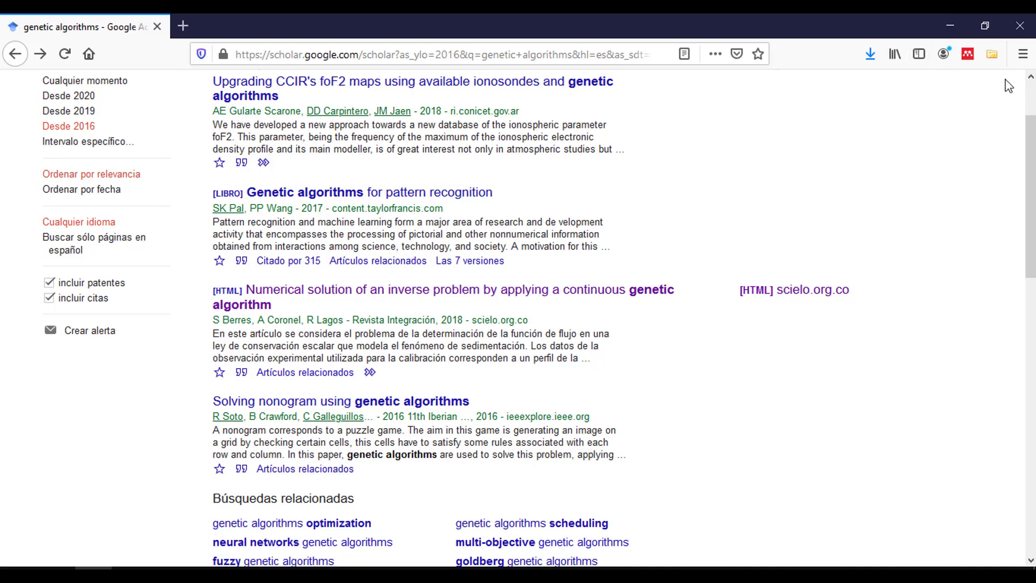
# - Open Mendeley Web Importer on the Scholar page and tick the inverse-problem continuous genetic algorithm article
pyautogui.click(968, 54)
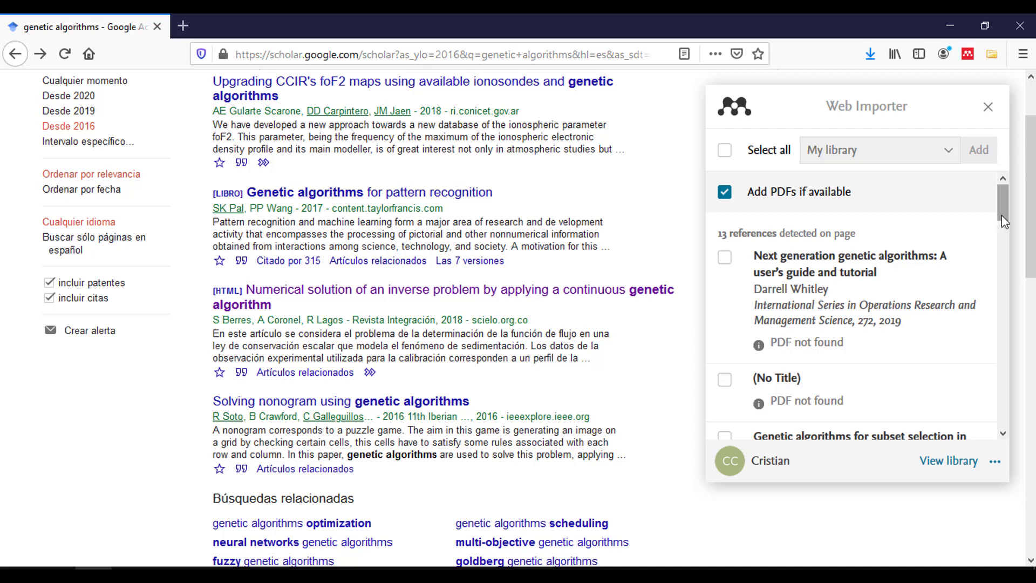
pyautogui.click(989, 107)
pyautogui.click(968, 55)
pyautogui.moveTo(1000, 205)
pyautogui.mouseDown()
pyautogui.moveTo(1001, 292)
pyautogui.moveTo(1003, 200)
pyautogui.mouseUp()
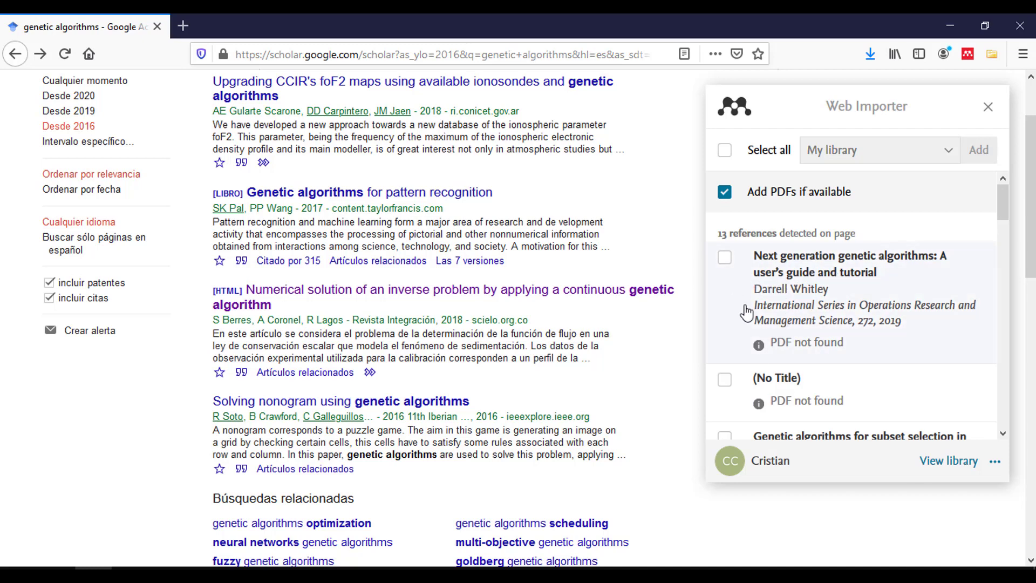
pyautogui.moveTo(999, 192); pyautogui.dragTo(1010, 296)
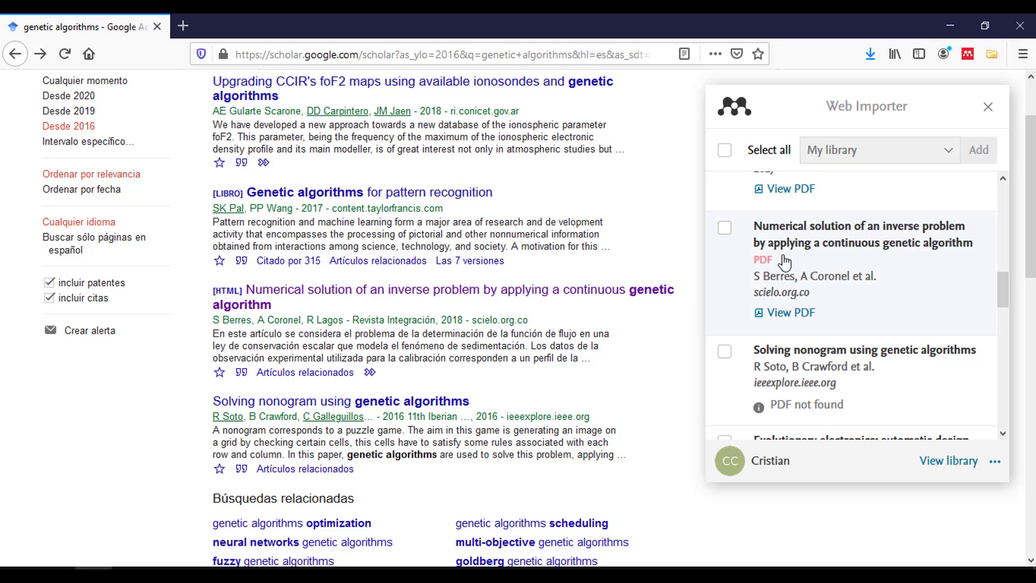
pyautogui.click(724, 229)
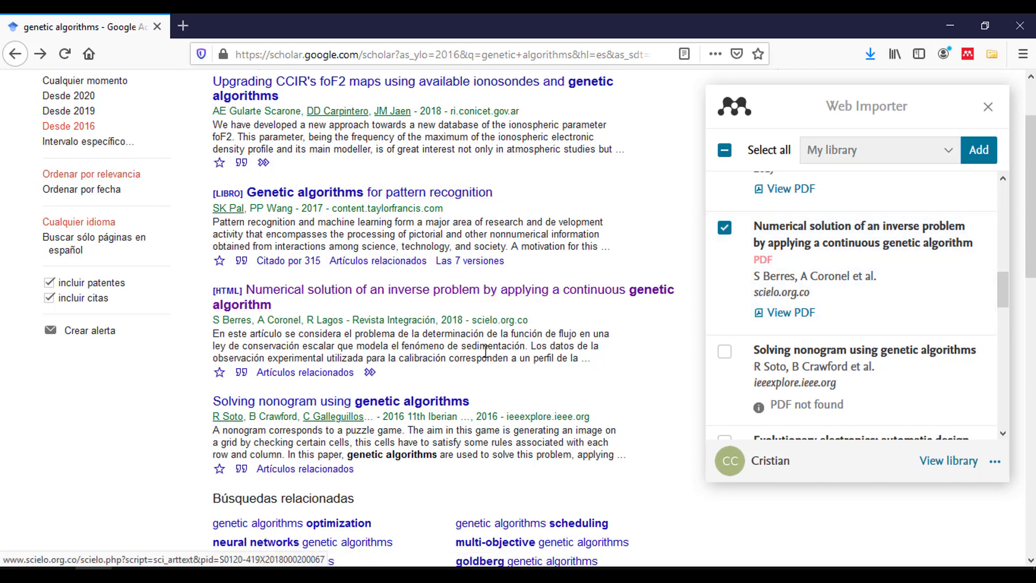
# - Open the inverse-problem article in a new SciELO tab, check its importer listing, then return to Scholar
pyautogui.rightClick(332, 296)
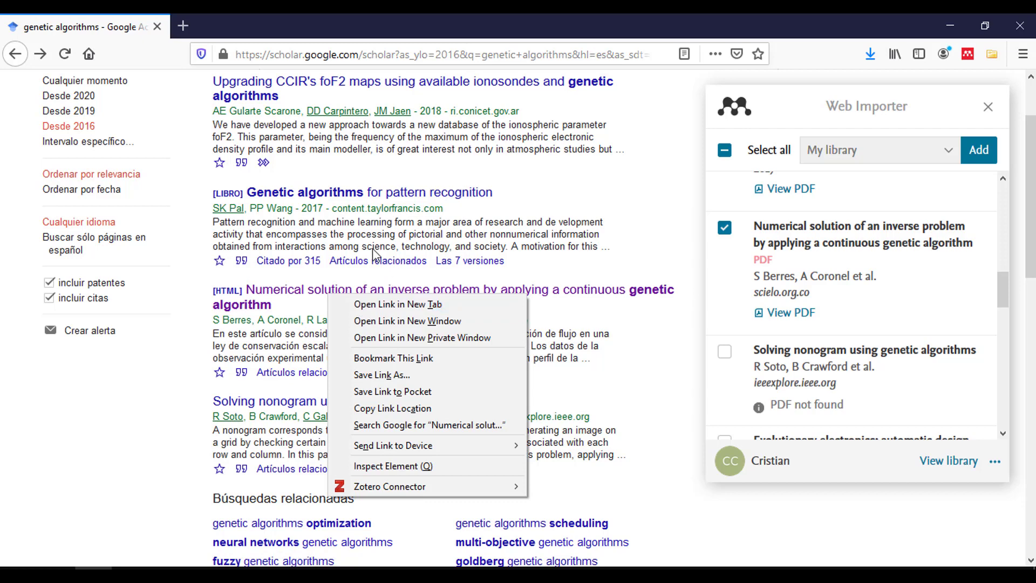
pyautogui.click(394, 304)
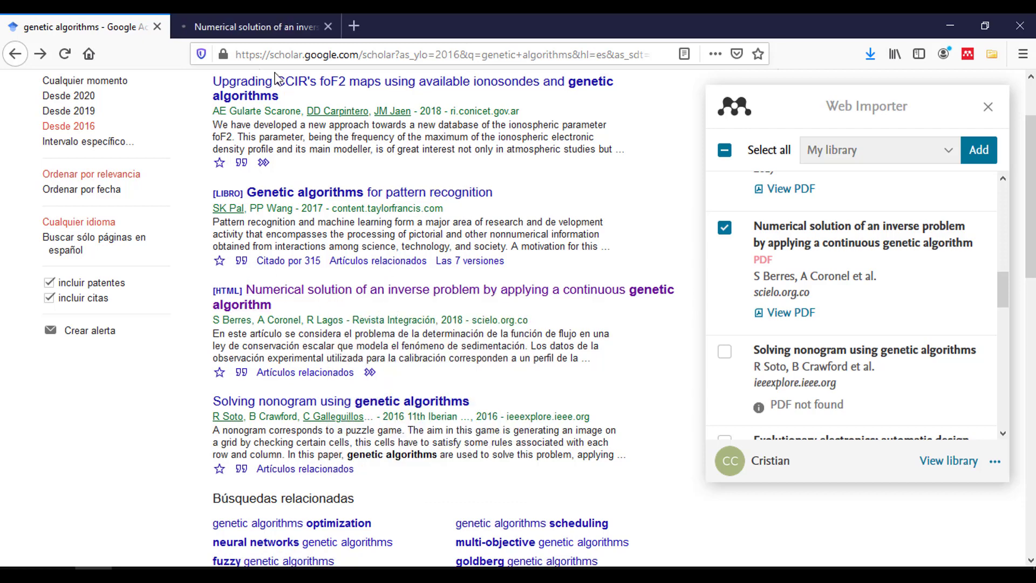
pyautogui.click(257, 17)
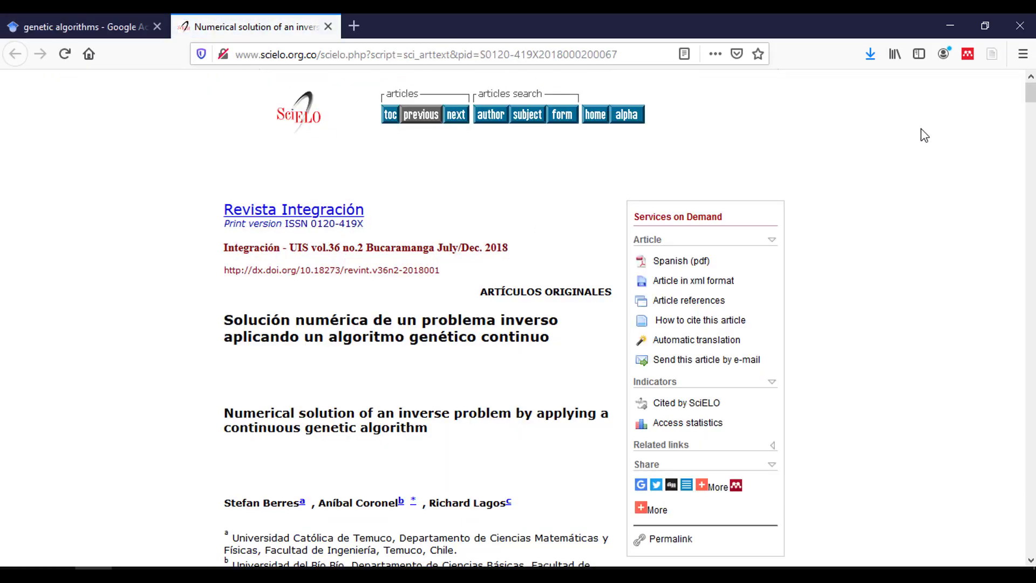
pyautogui.click(967, 54)
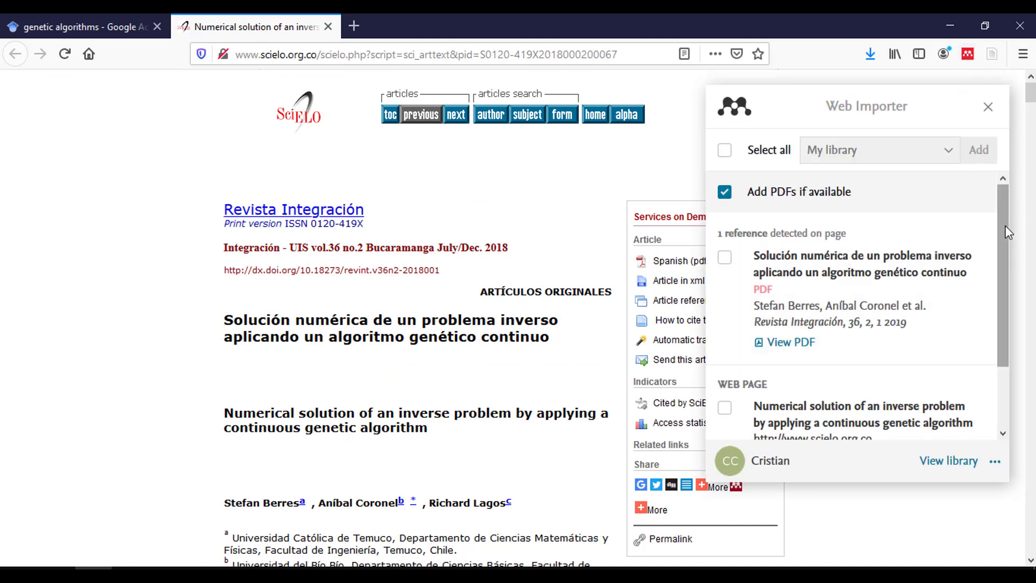
pyautogui.moveTo(1005, 231)
pyautogui.mouseDown()
pyautogui.moveTo(1002, 290)
pyautogui.moveTo(995, 235)
pyautogui.mouseUp()
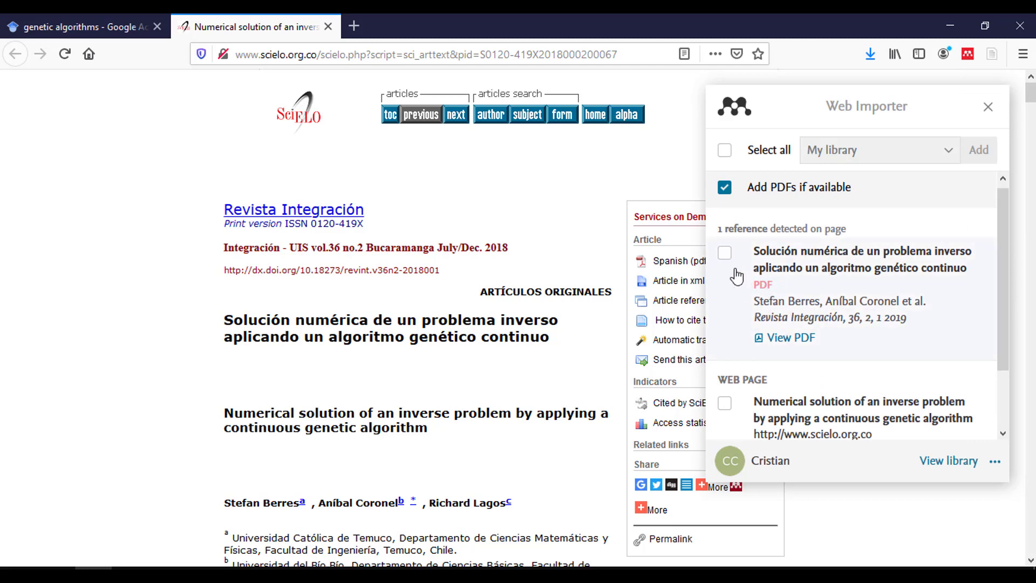
pyautogui.click(66, 22)
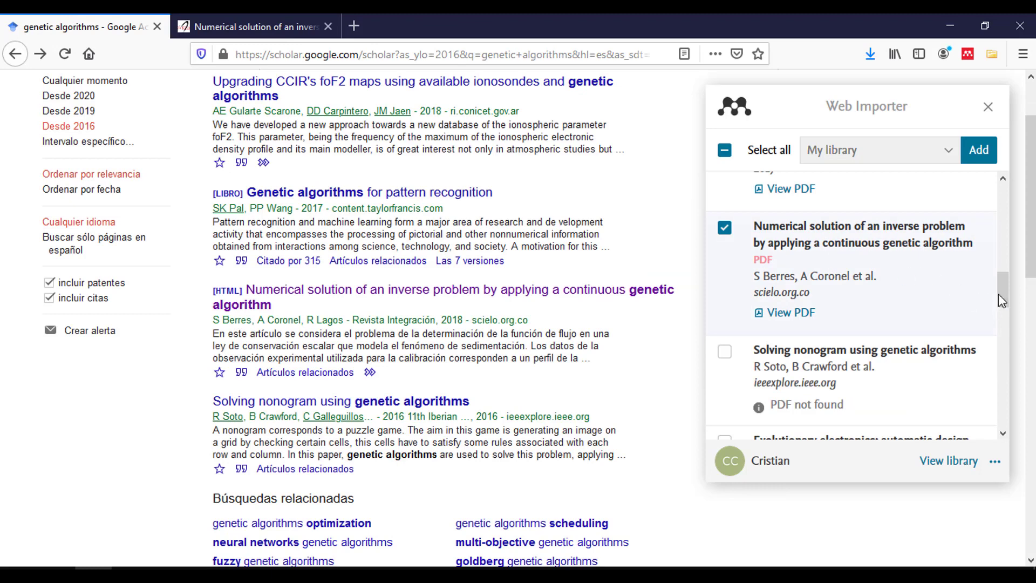
# - Also tick the Upgrading CCIR's foF2 maps and Genetic algorithms for subset selection references
pyautogui.moveTo(999, 294); pyautogui.dragTo(1008, 248)
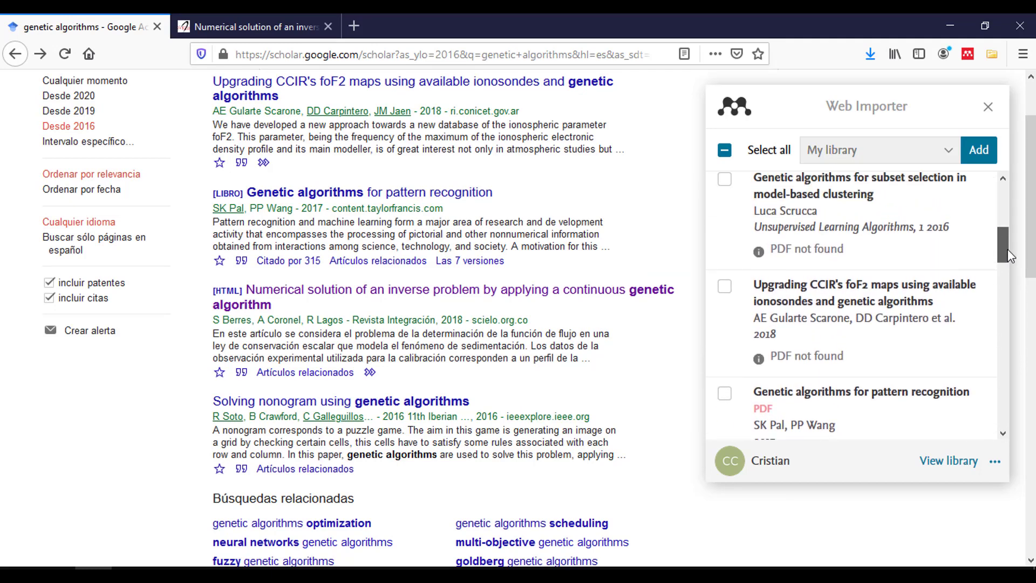
pyautogui.click(724, 286)
pyautogui.moveTo(1003, 256); pyautogui.dragTo(1002, 206)
pyautogui.click(724, 290)
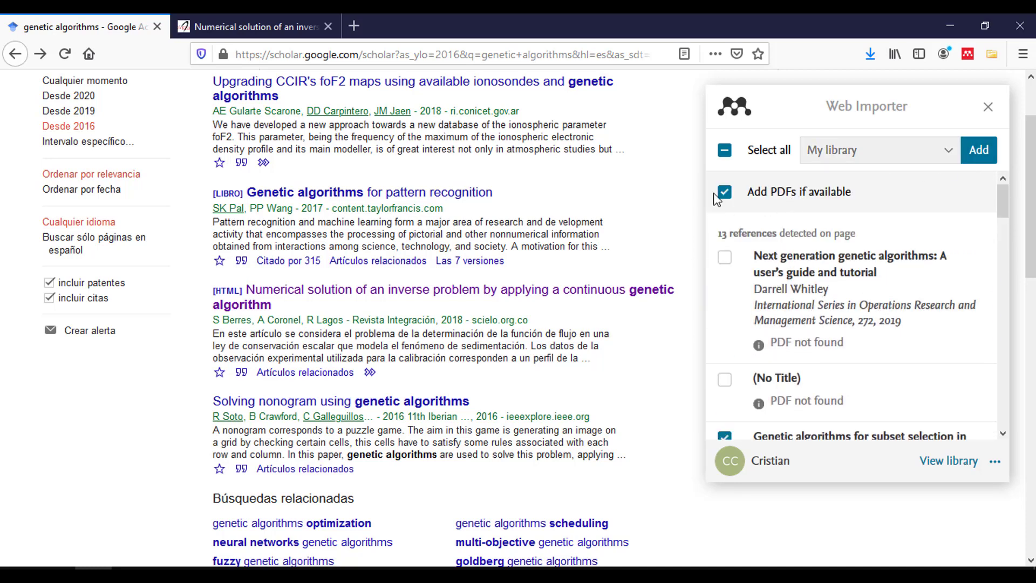
# - Add the ticked references to the La Cartilla collection and bring Mendeley Desktop forward
pyautogui.click(857, 156)
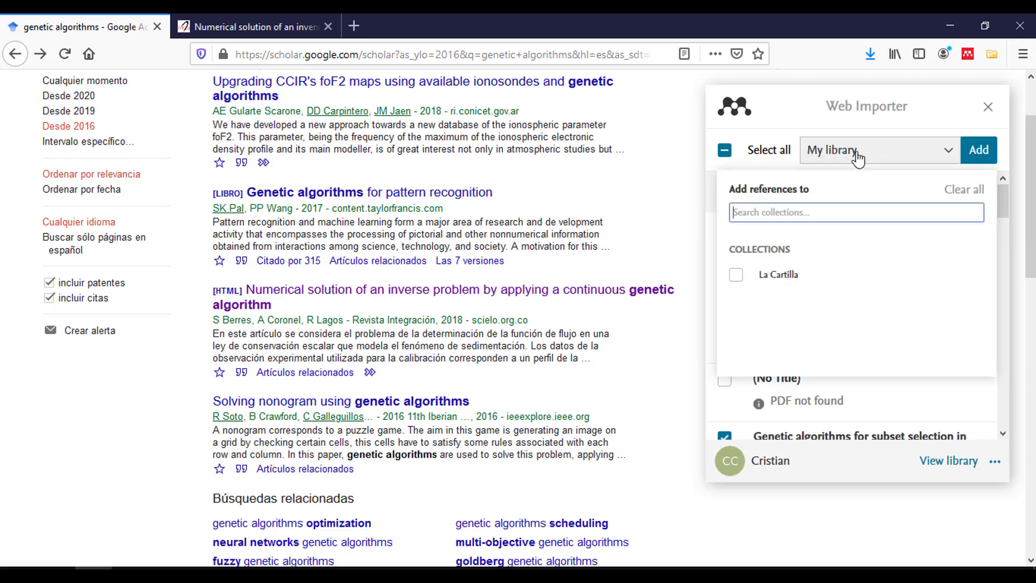
pyautogui.click(737, 275)
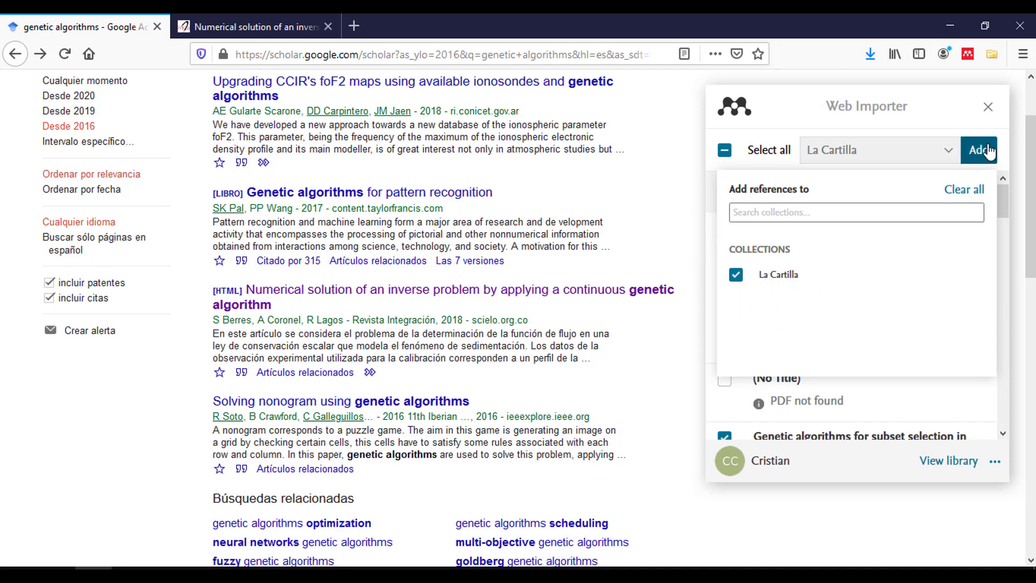
pyautogui.click(980, 160)
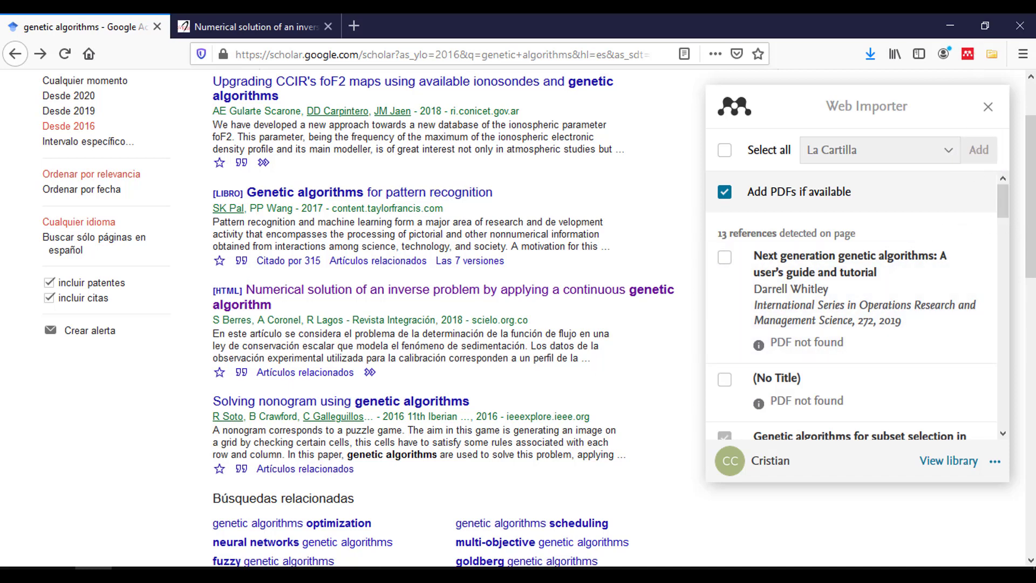
pyautogui.click(203, 574)
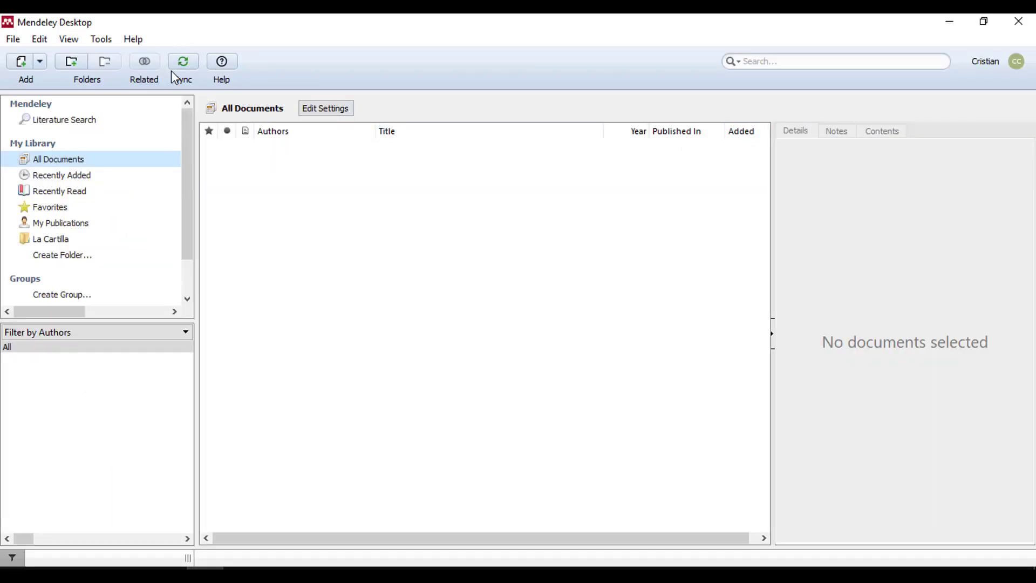
# - Sync the library, then review the Numerical solution paper's details and start editing its empty Year field
pyautogui.click(192, 61)
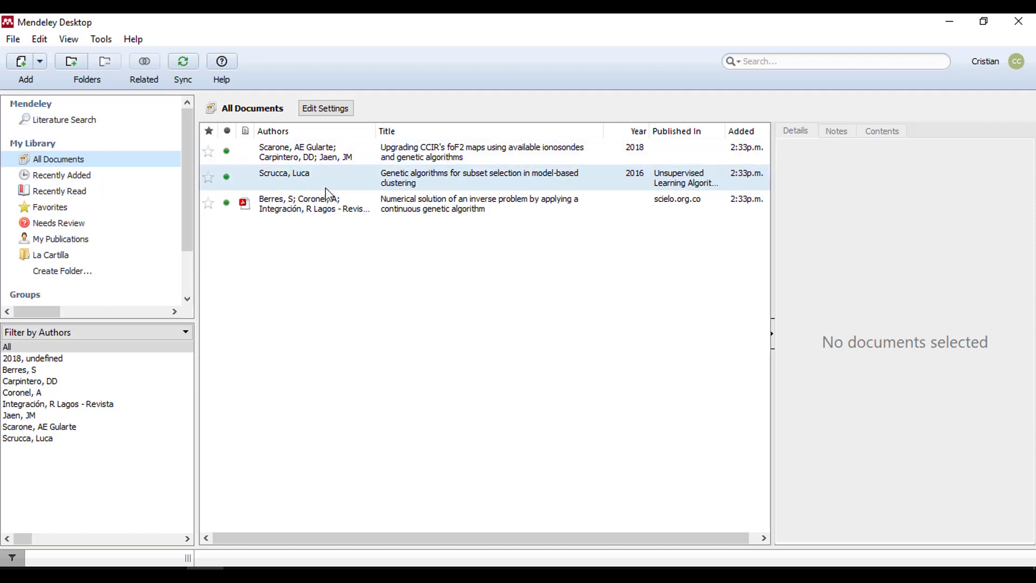
pyautogui.click(335, 212)
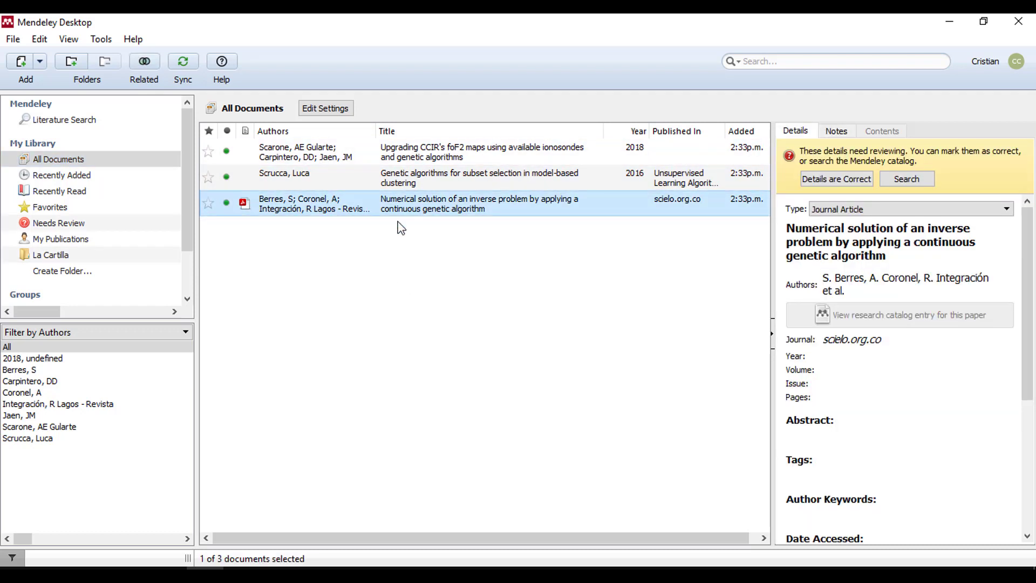
pyautogui.scroll(-5, 900, 366)
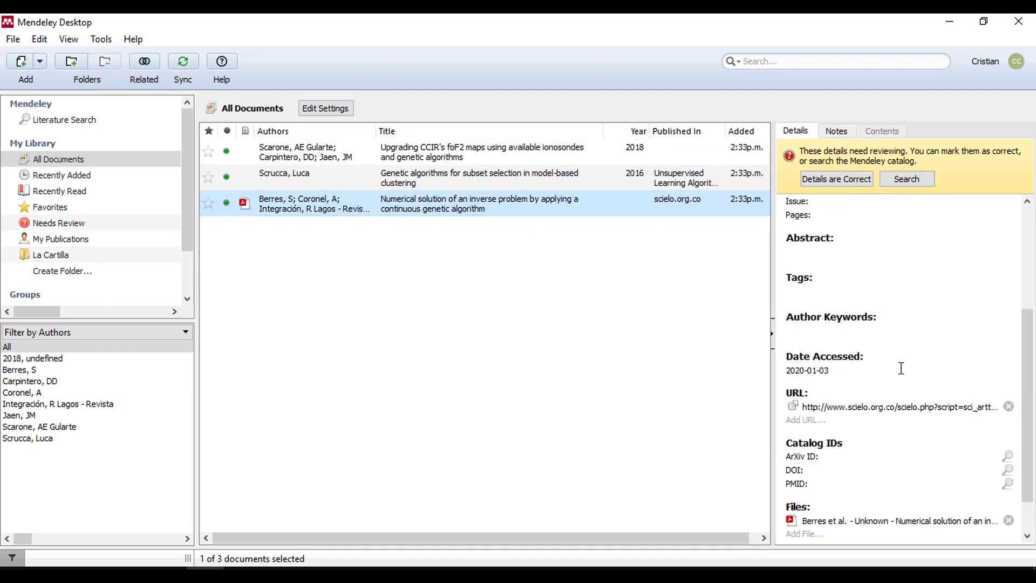
pyautogui.scroll(-1, 901, 368)
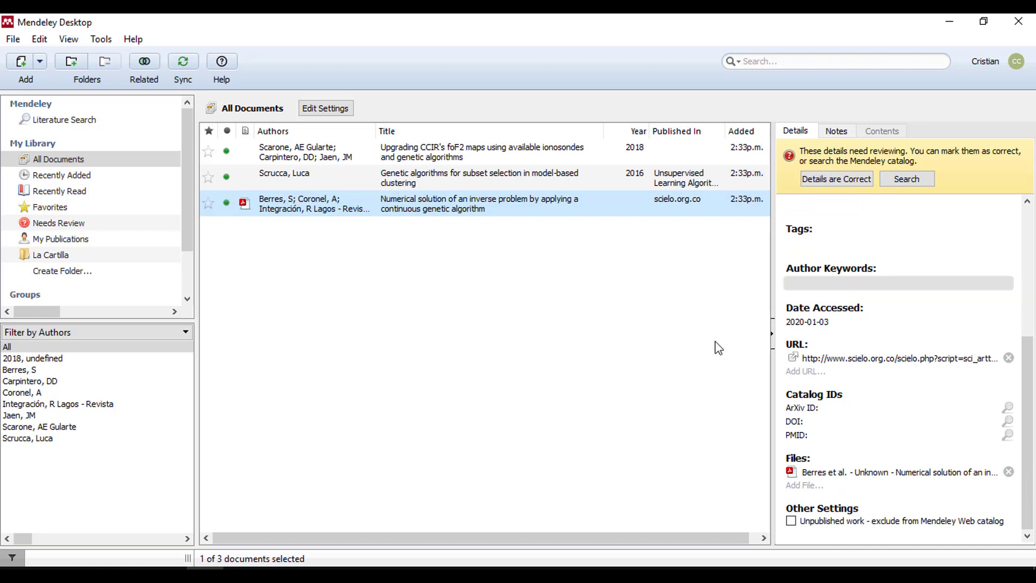
pyautogui.scroll(5, 929, 349)
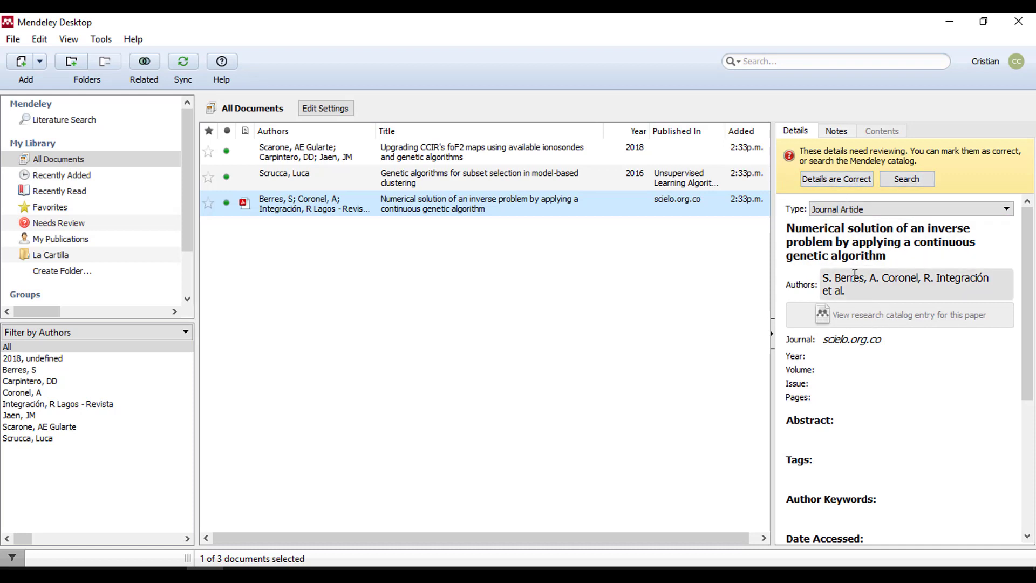
pyautogui.click(826, 359)
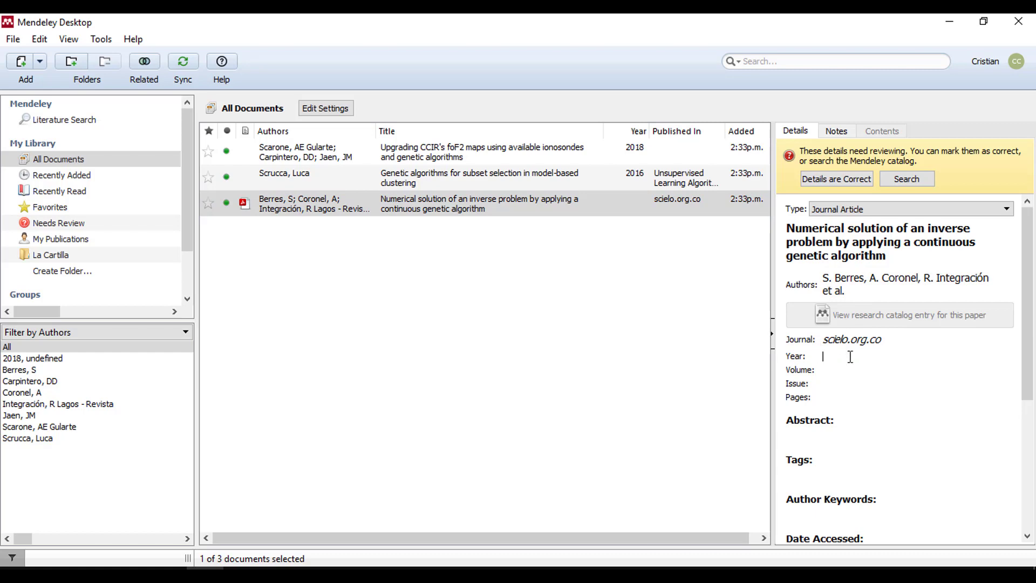
# - Open the Numerical solution paper's PDF, scroll through it, and close it
pyautogui.doubleClick(310, 206)
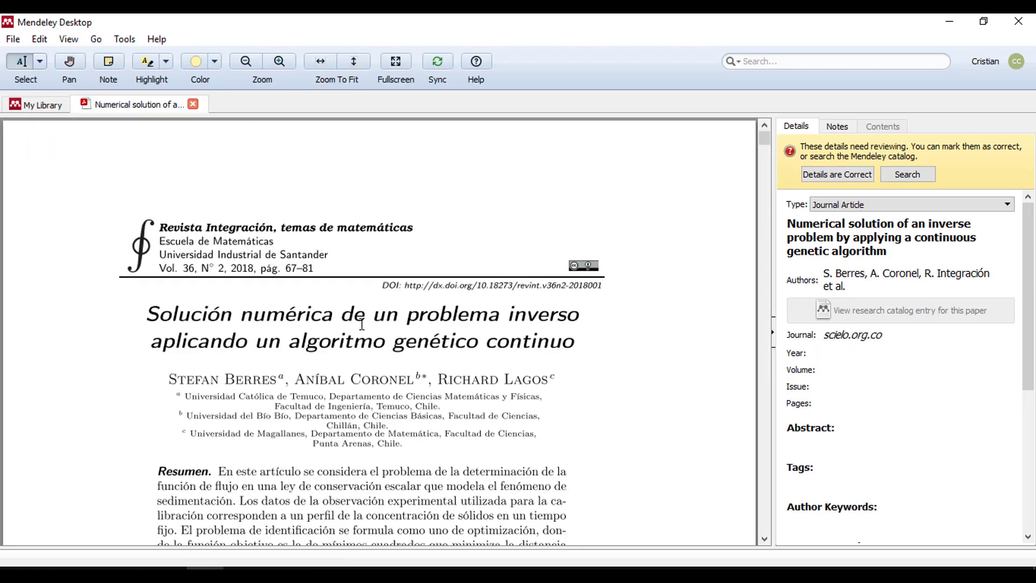
pyautogui.scroll(-15, 518, 391)
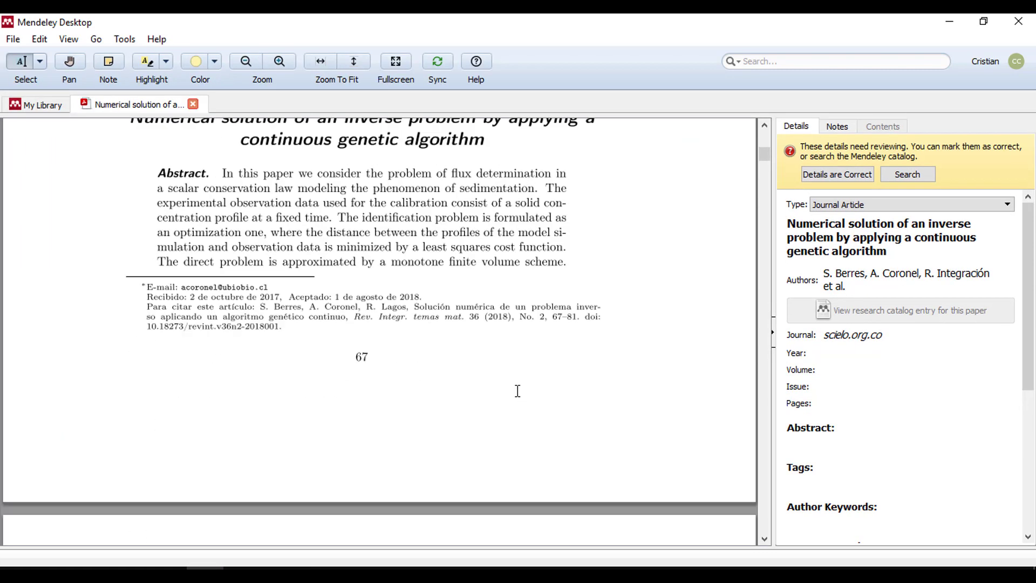
pyautogui.scroll(5, 505, 359)
pyautogui.scroll(6, 493, 327)
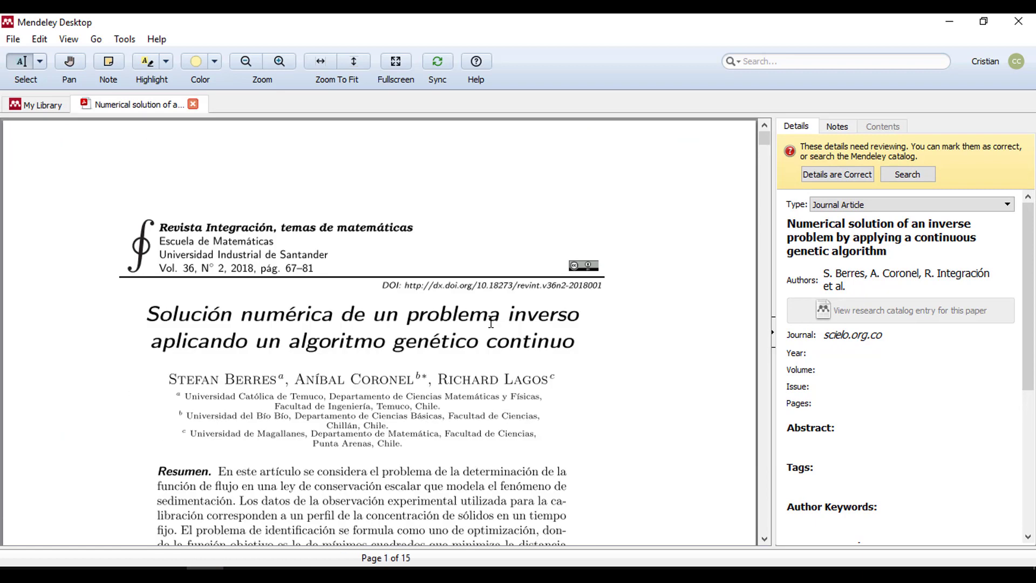
pyautogui.click(195, 105)
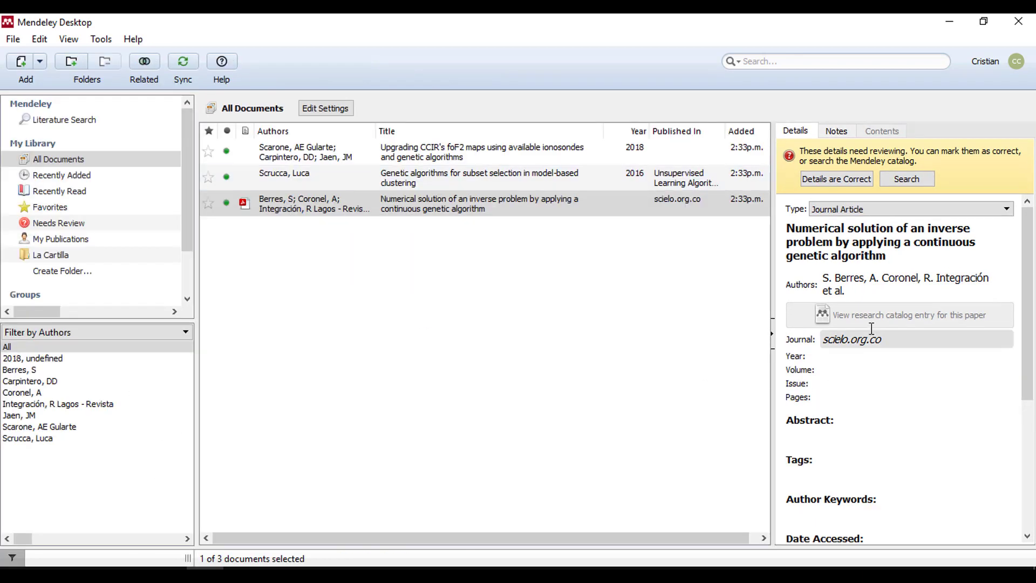
# - Select the Upgrading CCIR's foF2 maps paper and open its stored URL in Firefox
pyautogui.click(901, 186)
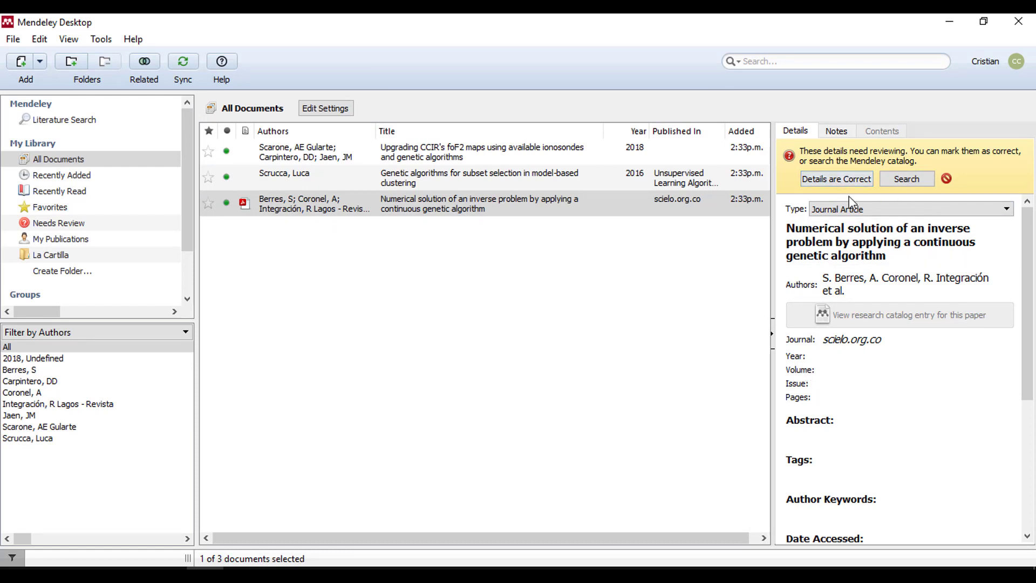
pyautogui.click(835, 173)
pyautogui.click(456, 158)
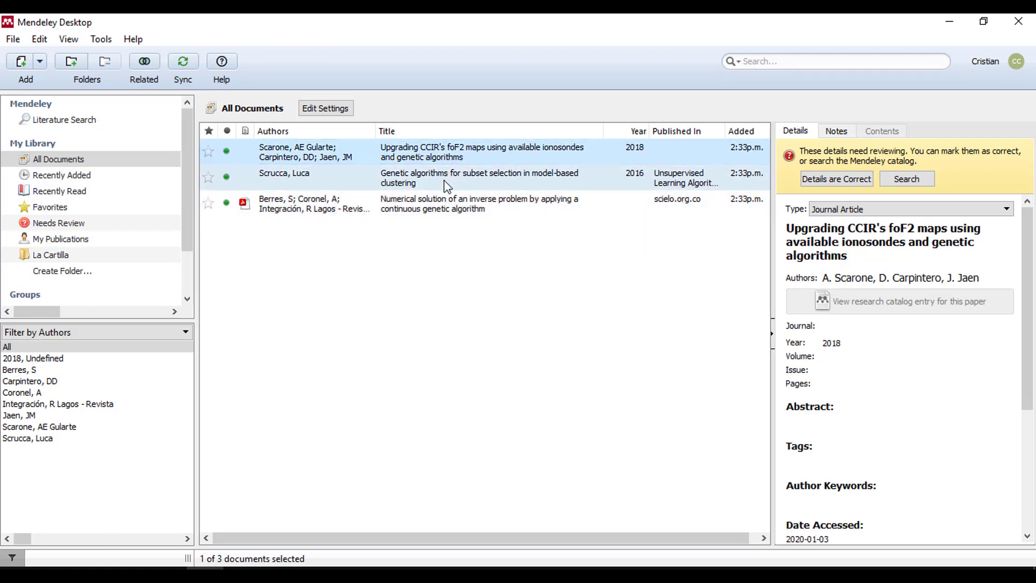
pyautogui.click(448, 185)
pyautogui.press('Up')
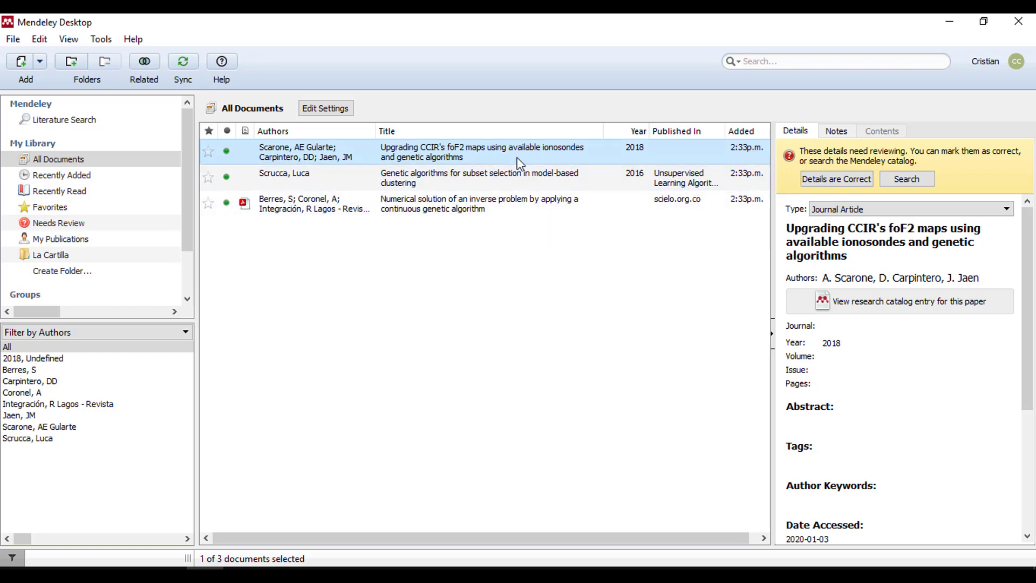
pyautogui.scroll(-5, 916, 335)
pyautogui.click(789, 395)
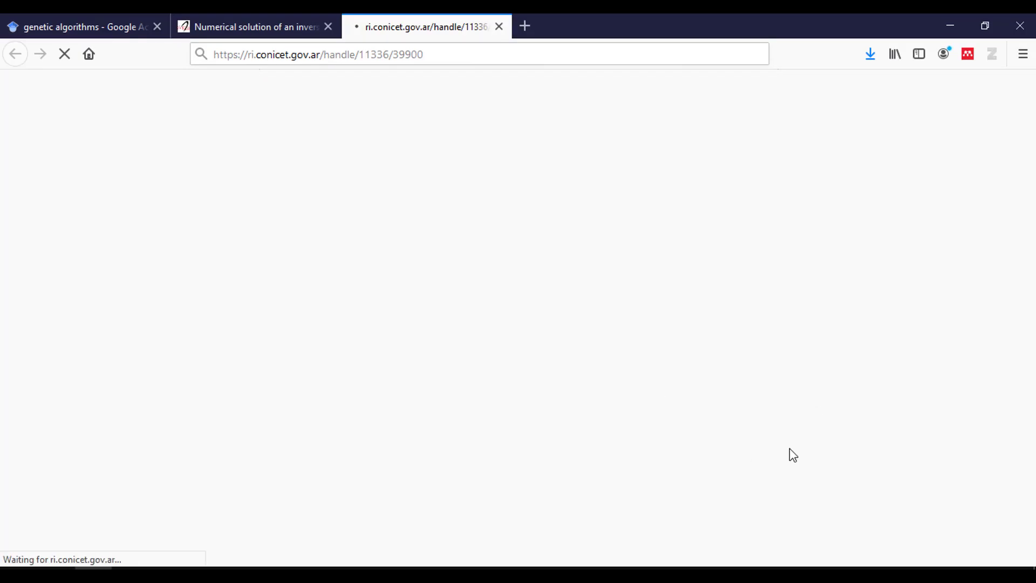
# - Scroll through the CONICET record page for the Upgrading CCIR's foF2 maps article
pyautogui.hotkey('alt', 'Tab')
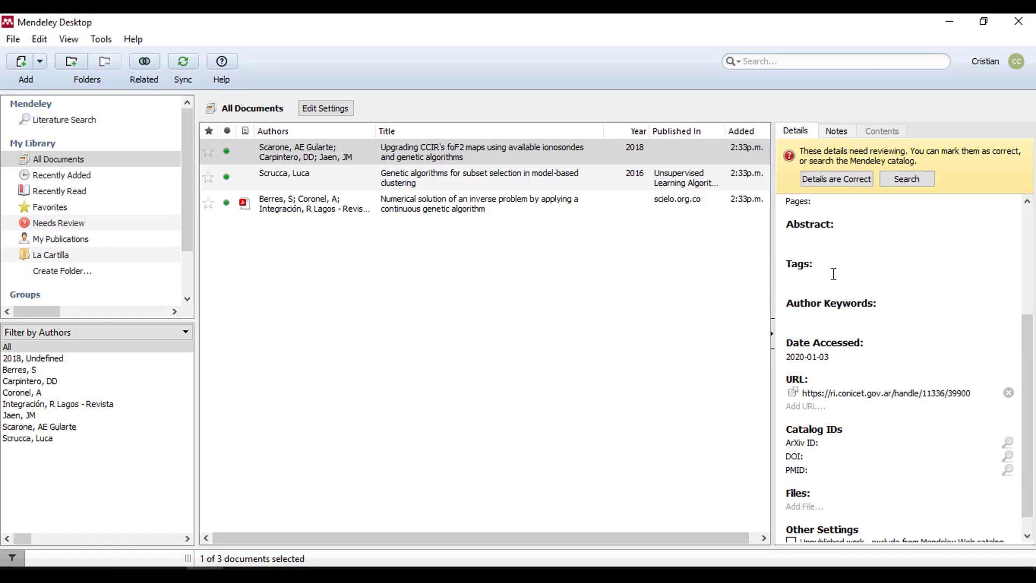
pyautogui.hotkey('alt', 'Tab')
pyautogui.scroll(-4, 571, 374)
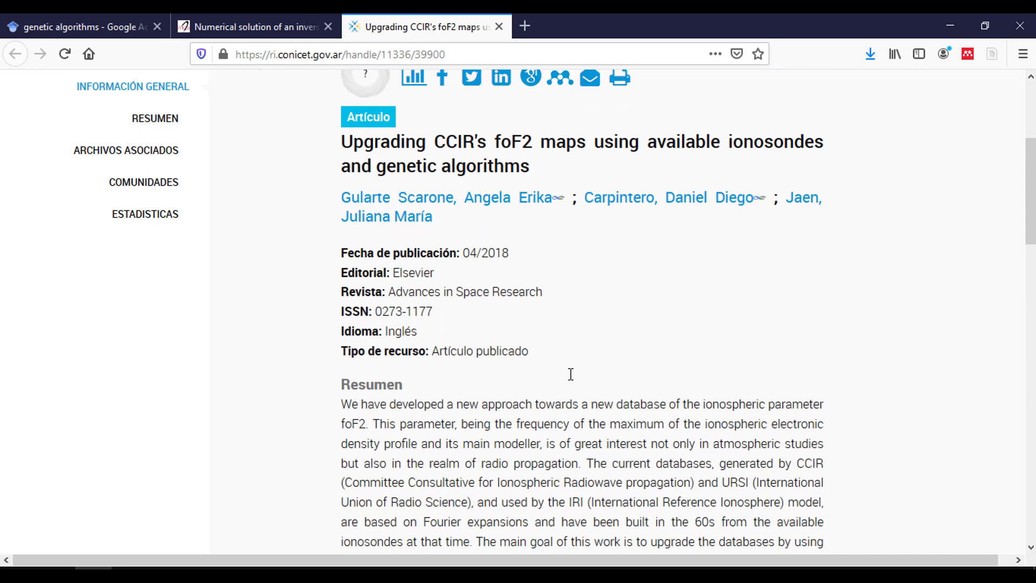
pyautogui.scroll(-4, 571, 374)
pyautogui.scroll(-10, 571, 374)
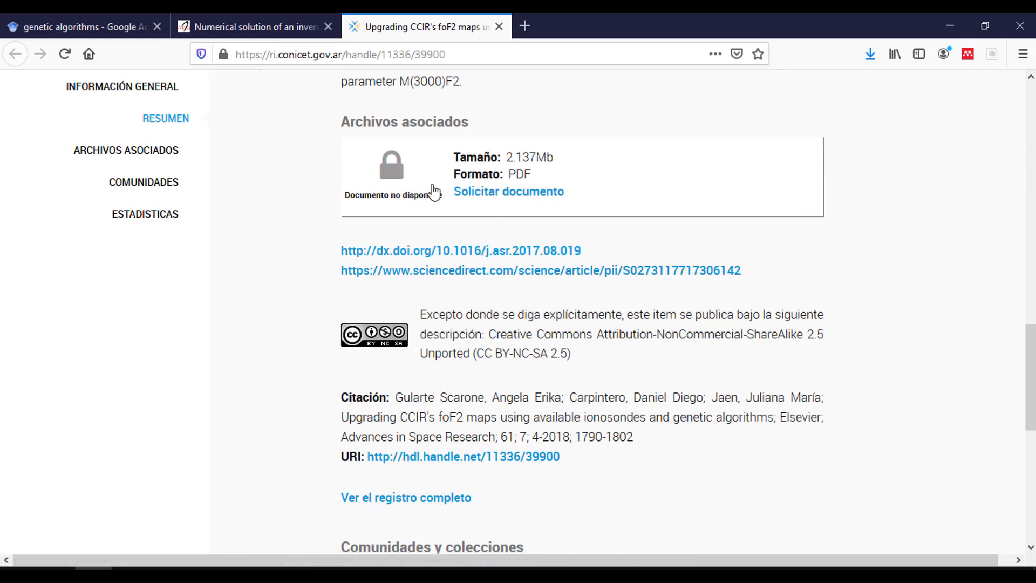
pyautogui.scroll(13, 538, 286)
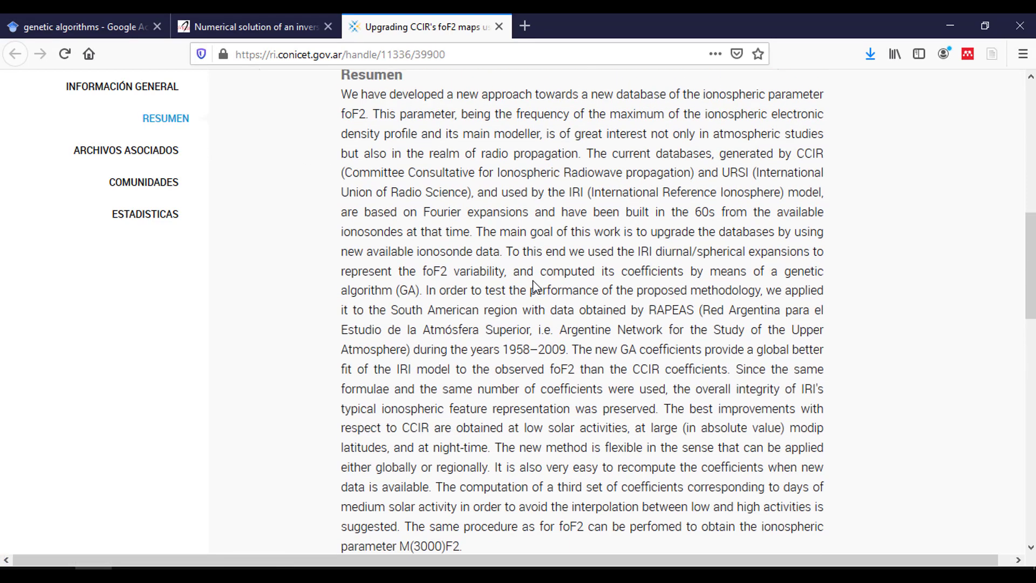
# - Clear the document selection in Mendeley, then open a new blank Firefox tab
pyautogui.hotkey('alt', 'Tab')
pyautogui.click(417, 270)
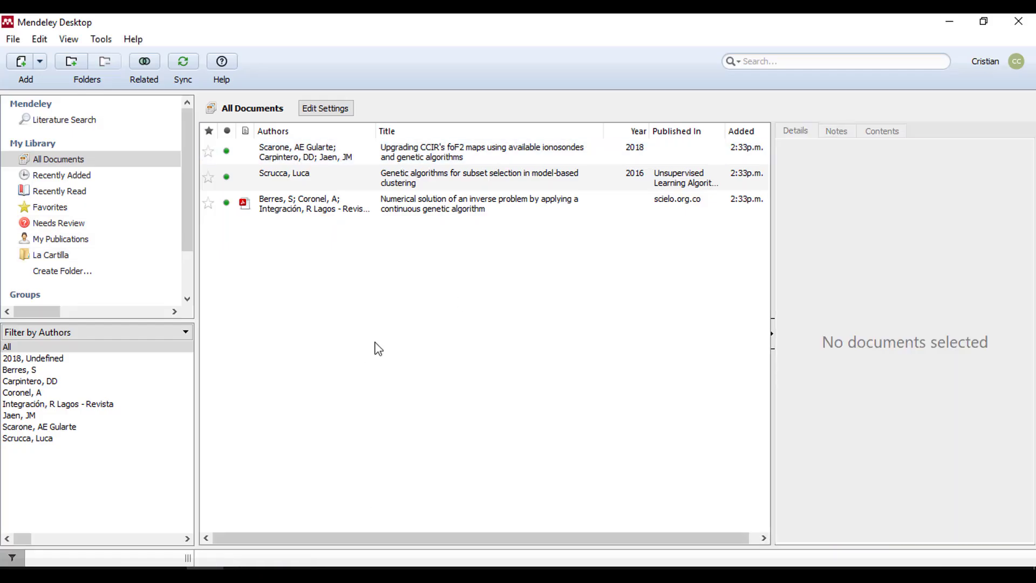
pyautogui.hotkey('alt', 'Tab')
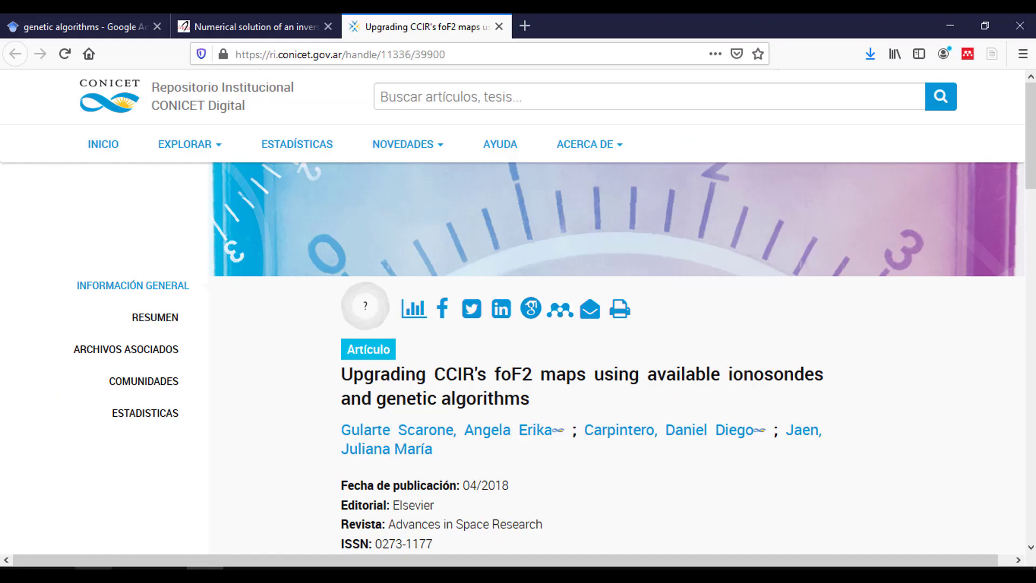
pyautogui.click(524, 27)
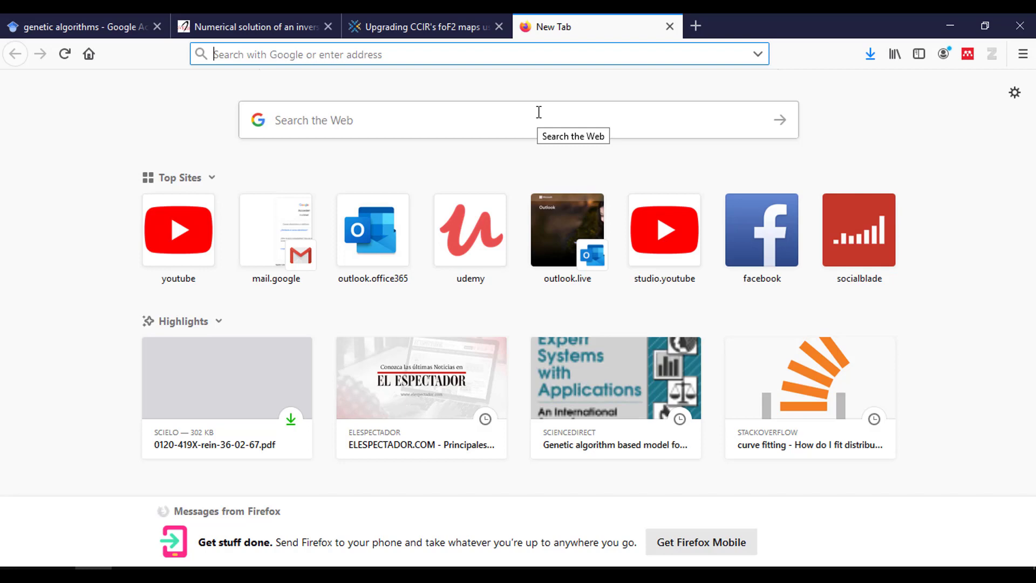
# - Search Google for 'el espectador' and open the elespectador.com site
pyautogui.write('el ')
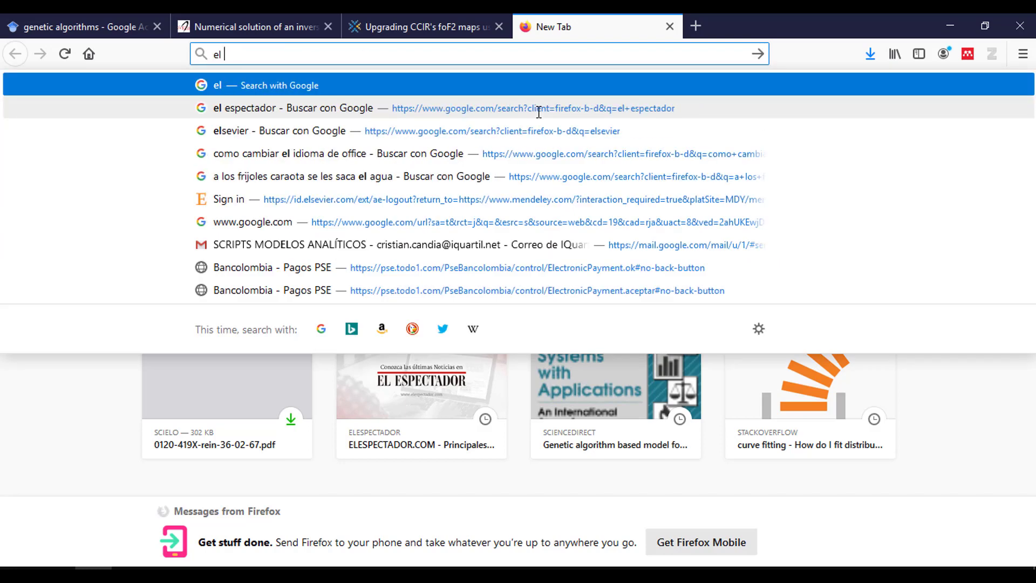
pyautogui.write('espectador')
pyautogui.press('Return')
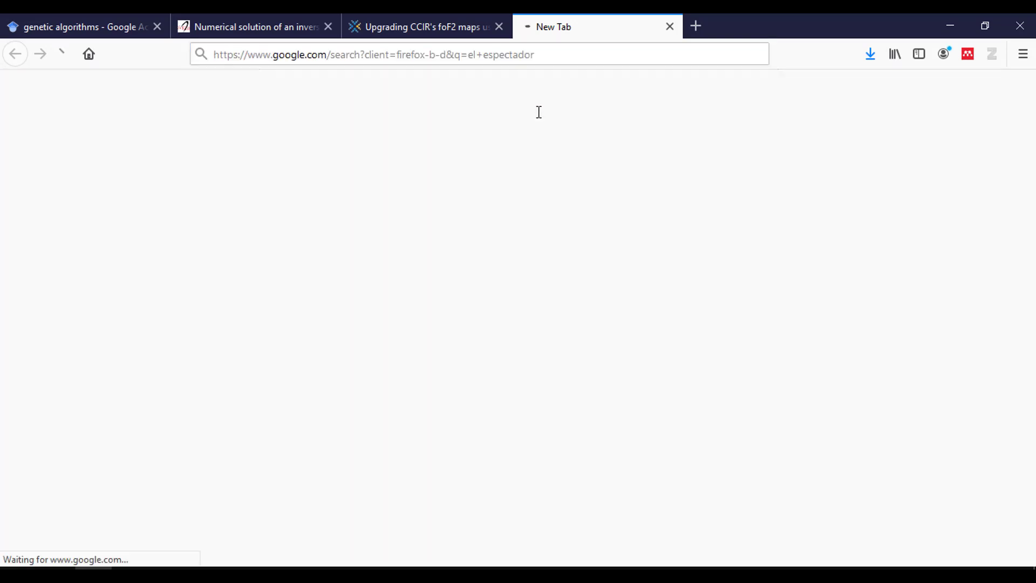
pyautogui.click(337, 233)
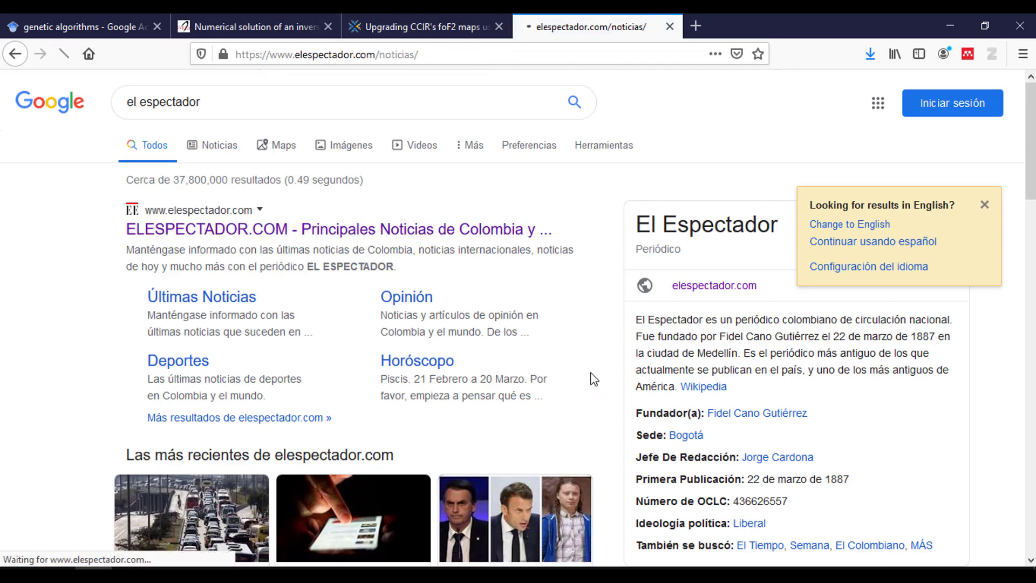
# - Open the article 'Los eventos científicos que marcaron la década' and scroll through it
pyautogui.scroll(-12, 493, 266)
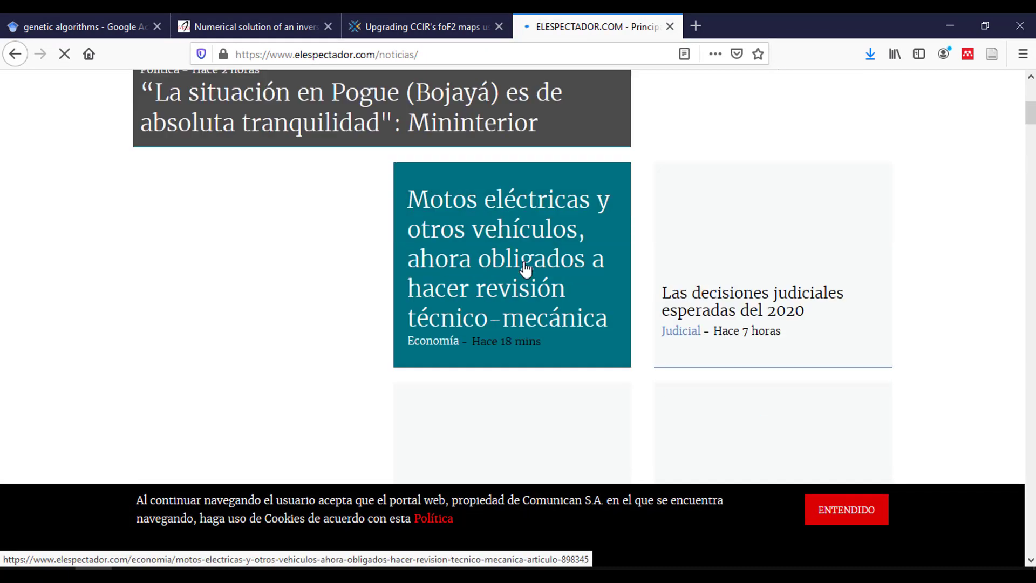
pyautogui.scroll(-7, 646, 203)
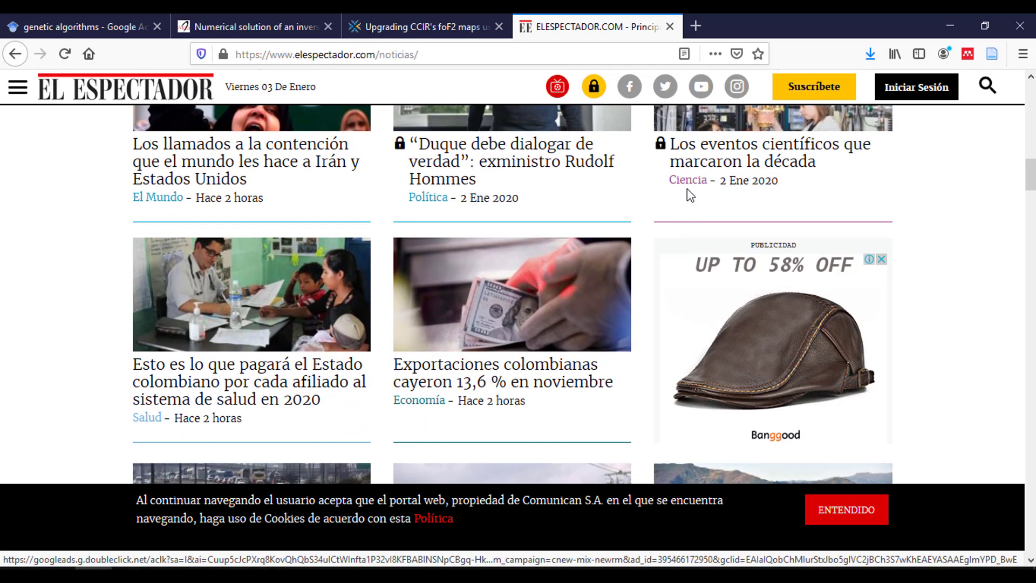
pyautogui.click(711, 162)
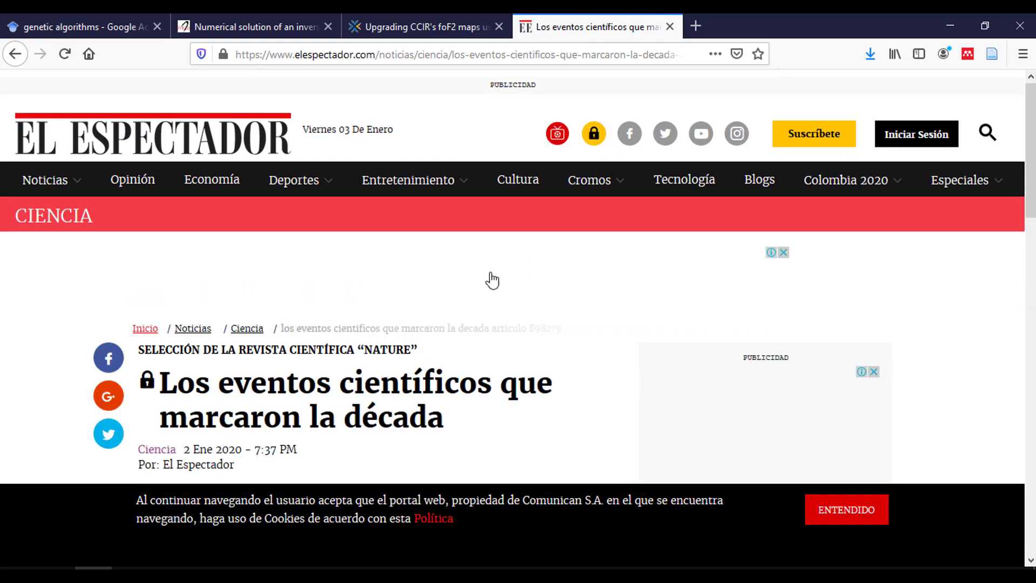
pyautogui.scroll(-2, 338, 218)
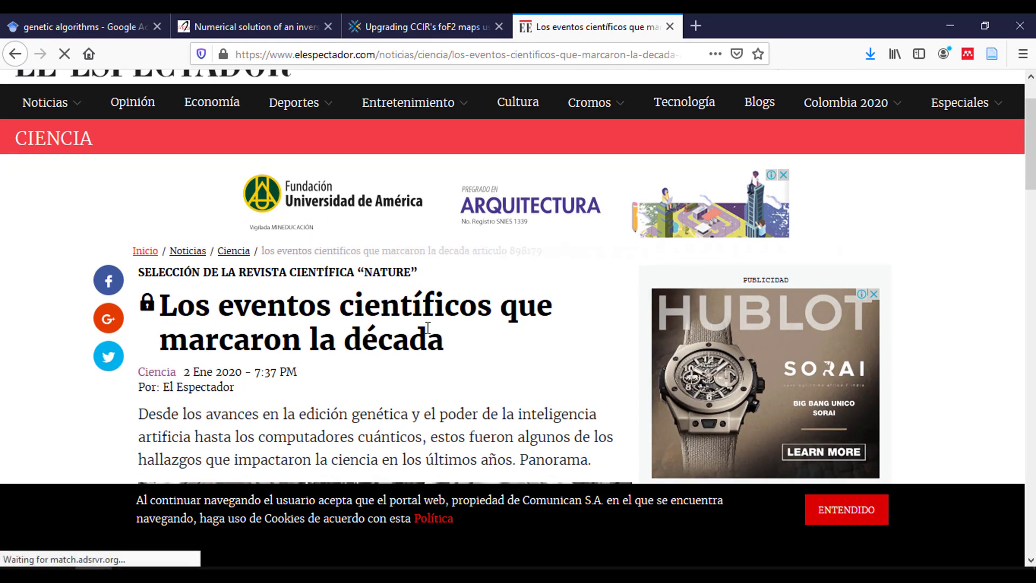
pyautogui.scroll(-10, 417, 273)
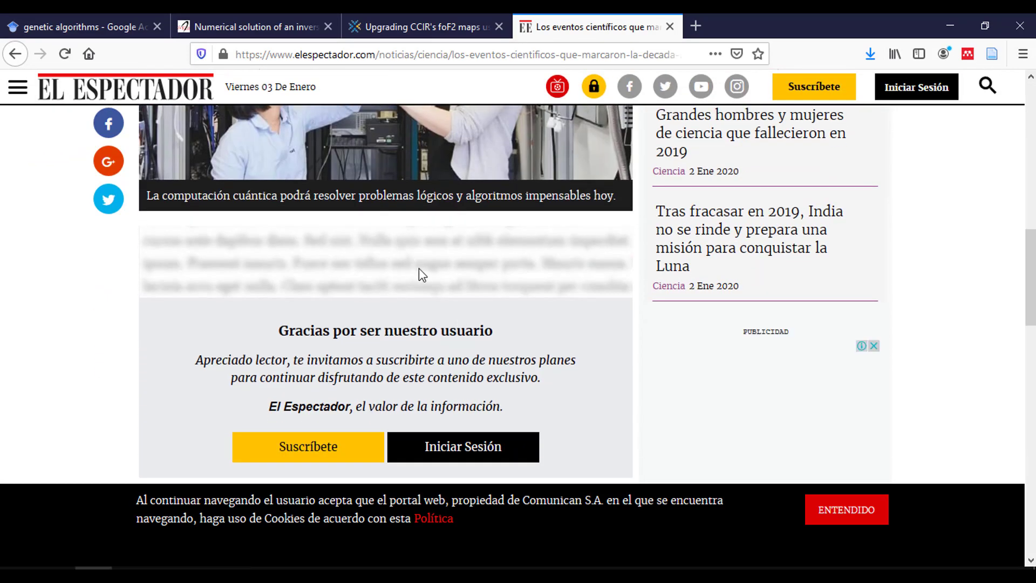
pyautogui.scroll(12, 610, 213)
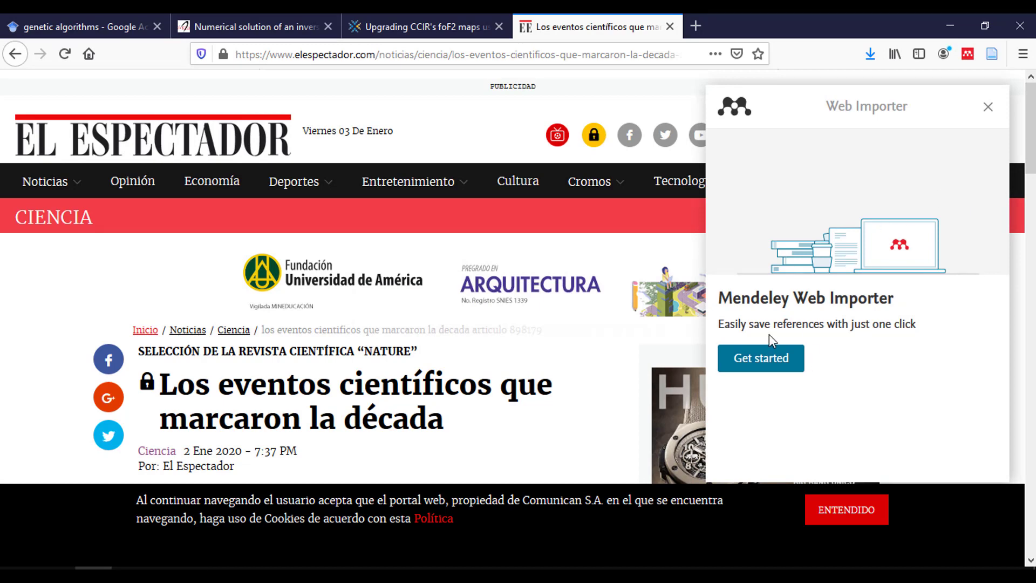
# - Save the El Espectador page to La Cartilla with Web Importer, without adding PDFs
pyautogui.click(779, 362)
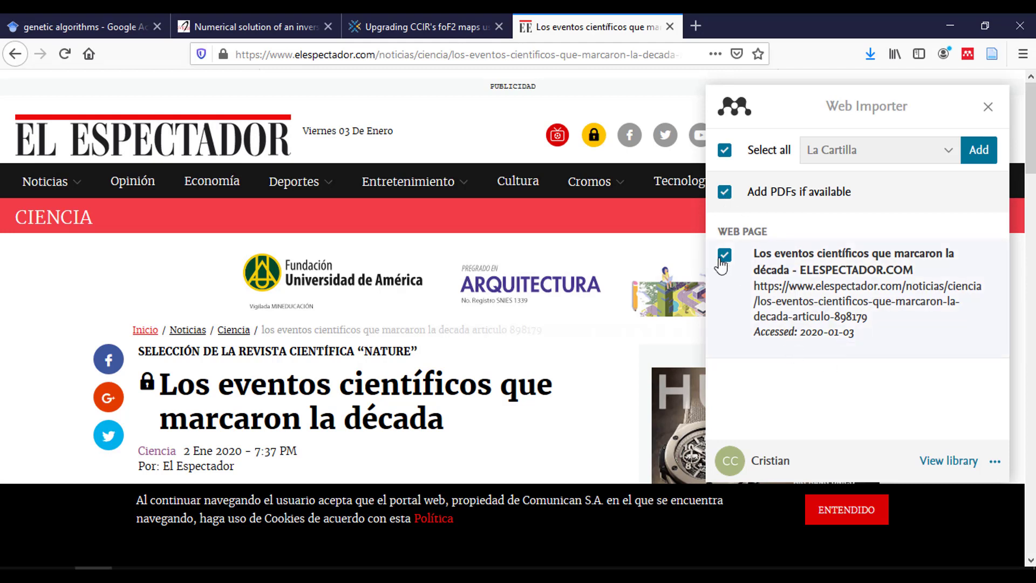
pyautogui.click(724, 193)
pyautogui.click(858, 153)
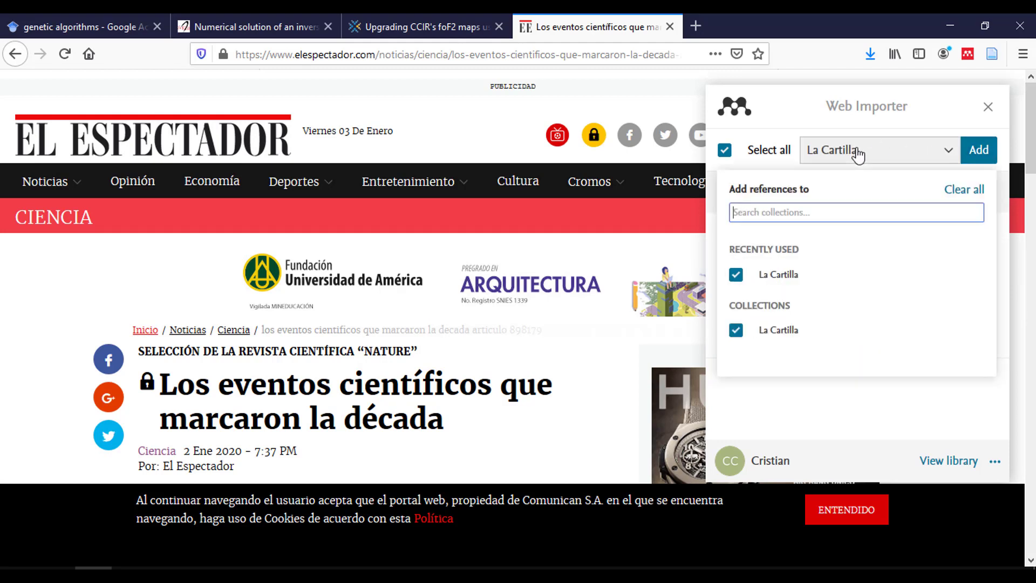
pyautogui.click(978, 151)
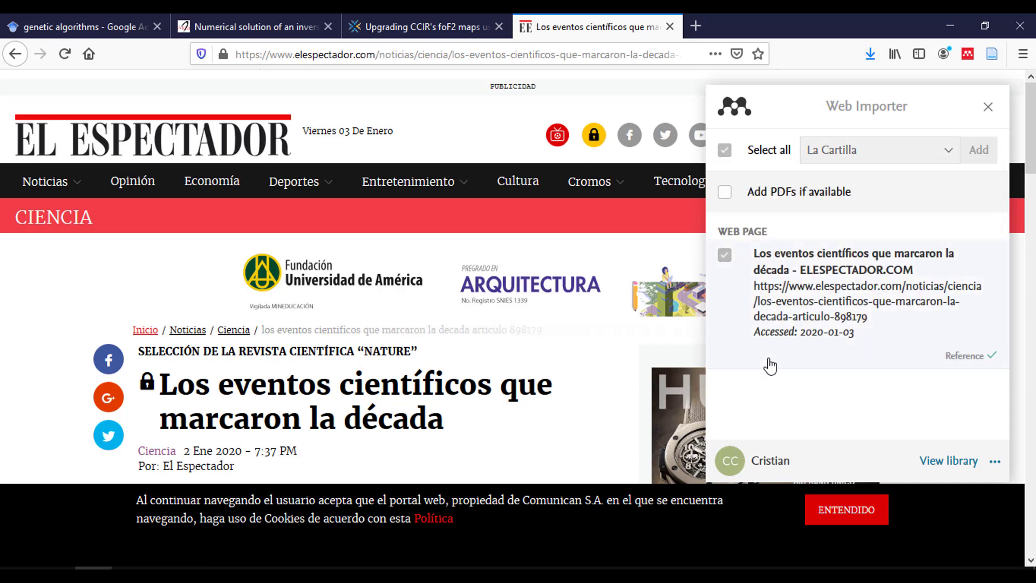
pyautogui.hotkey('alt', 'Tab')
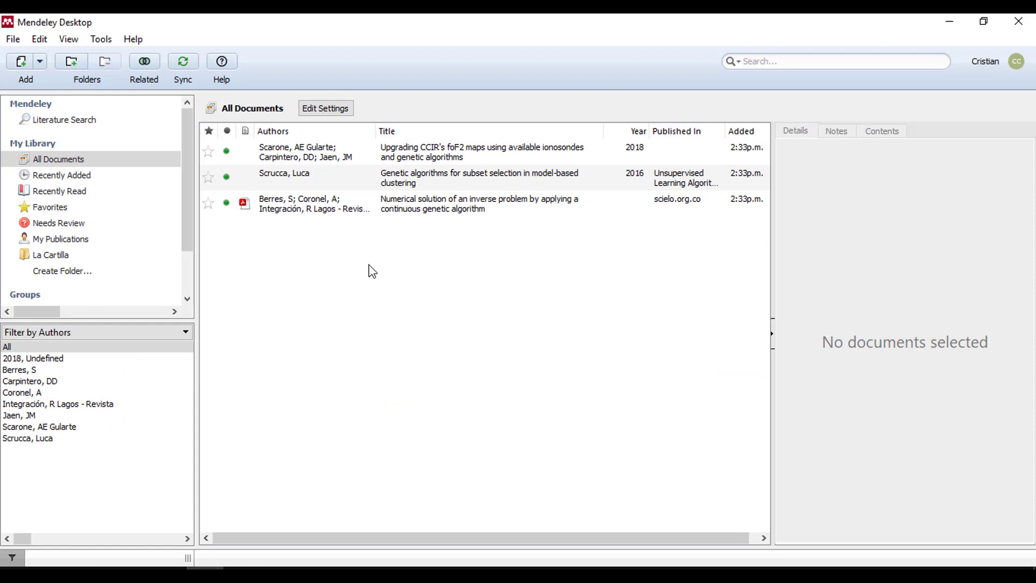
# - Sync the library and trim ' - ELESPECTADOR.COM' from the new entry's title
pyautogui.click(180, 64)
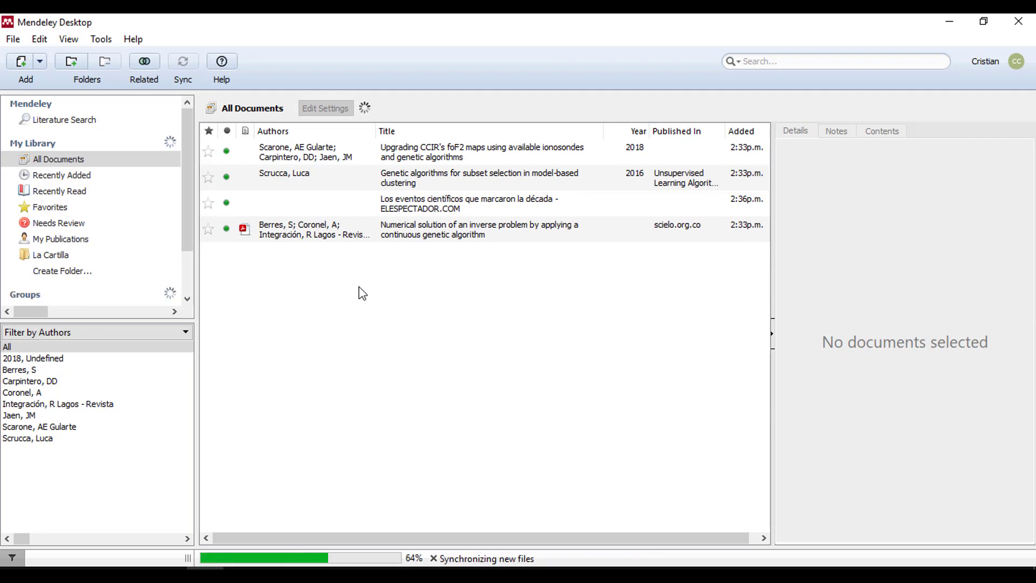
pyautogui.click(330, 205)
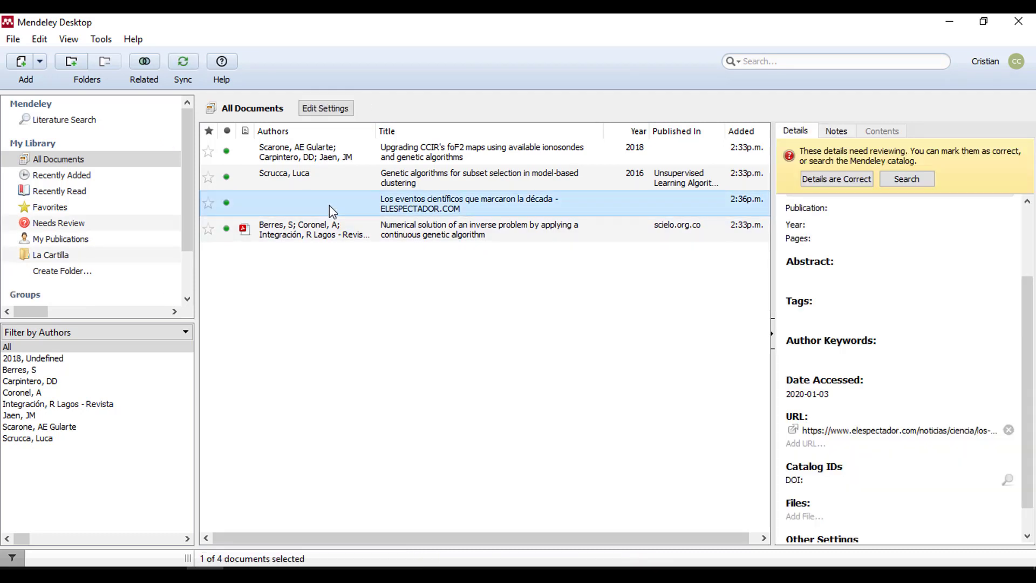
pyautogui.scroll(3, 970, 348)
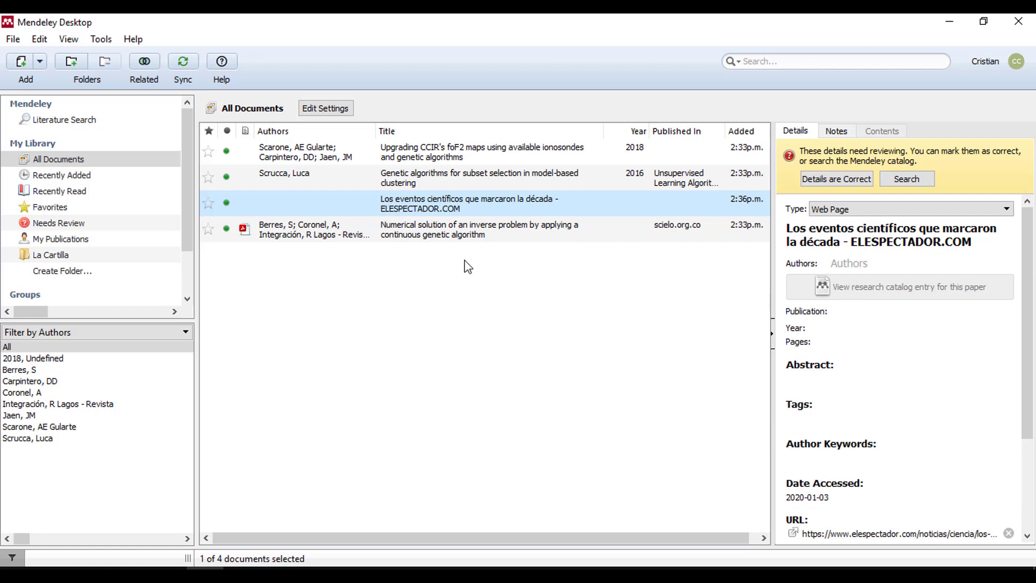
pyautogui.click(870, 233)
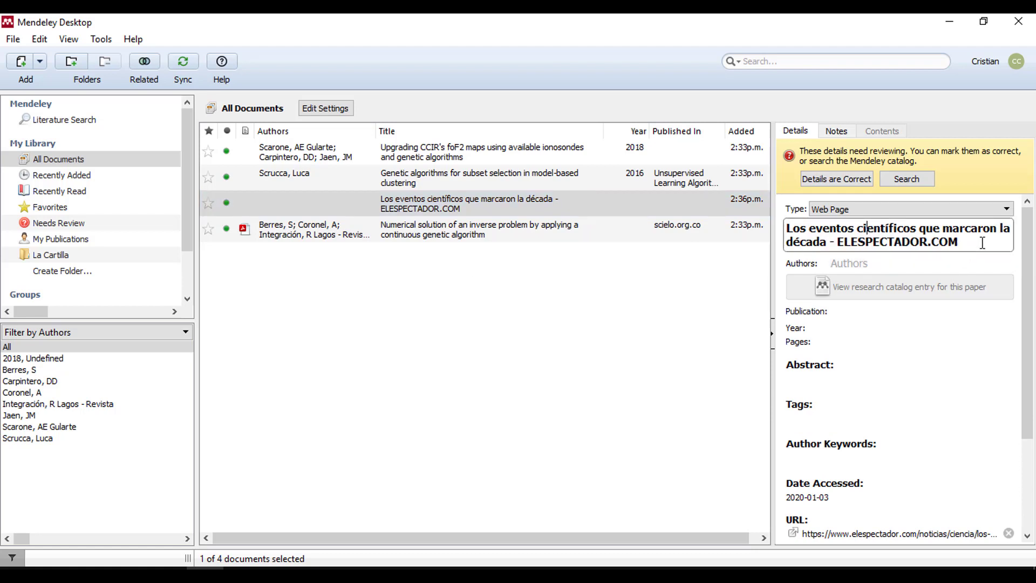
pyautogui.moveTo(959, 241); pyautogui.dragTo(826, 240)
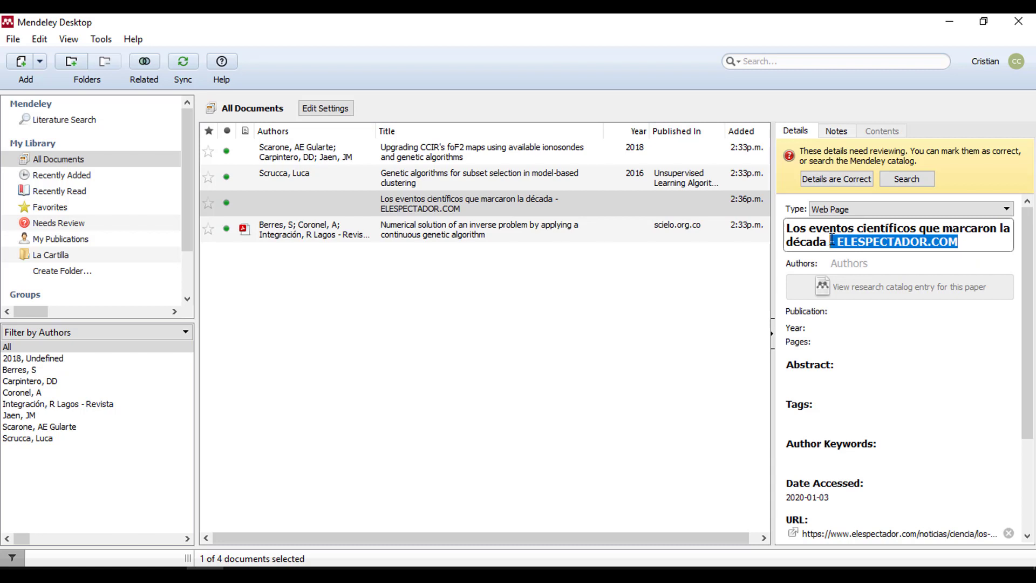
pyautogui.press('BackSpace')
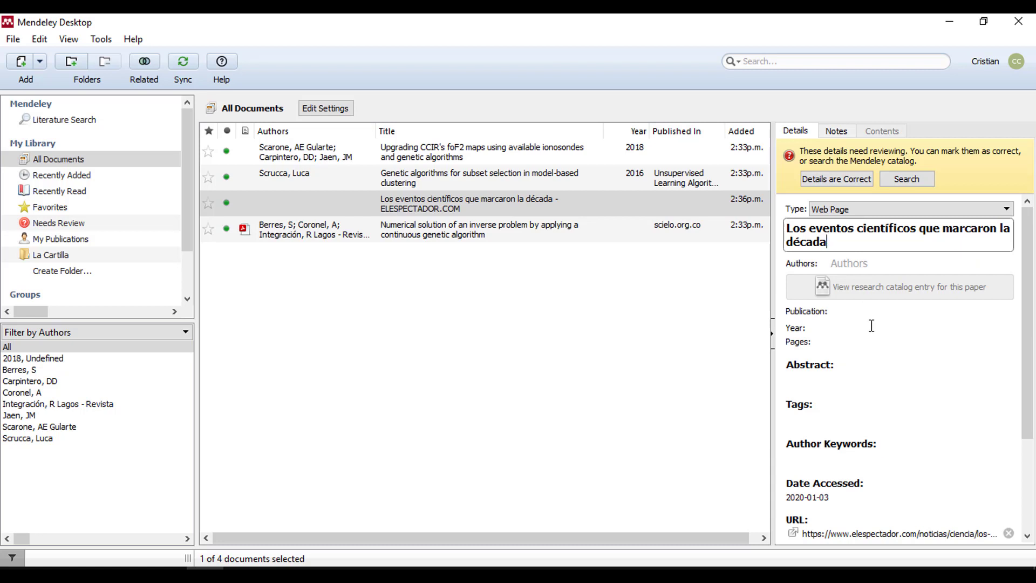
pyautogui.click(603, 312)
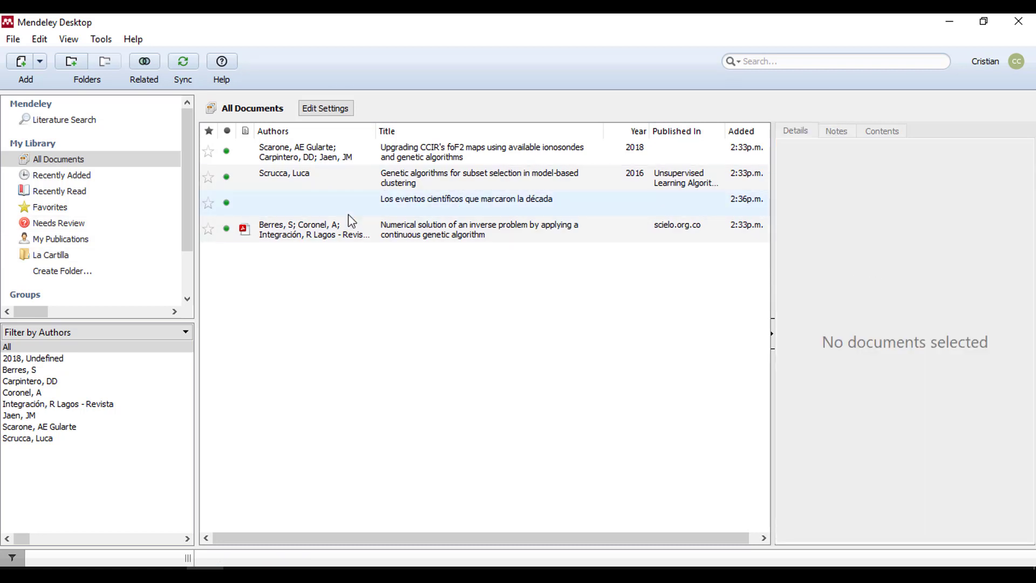
# - Set the entry's author to El Espectador and its year to 2019
pyautogui.click(349, 211)
pyautogui.click(905, 264)
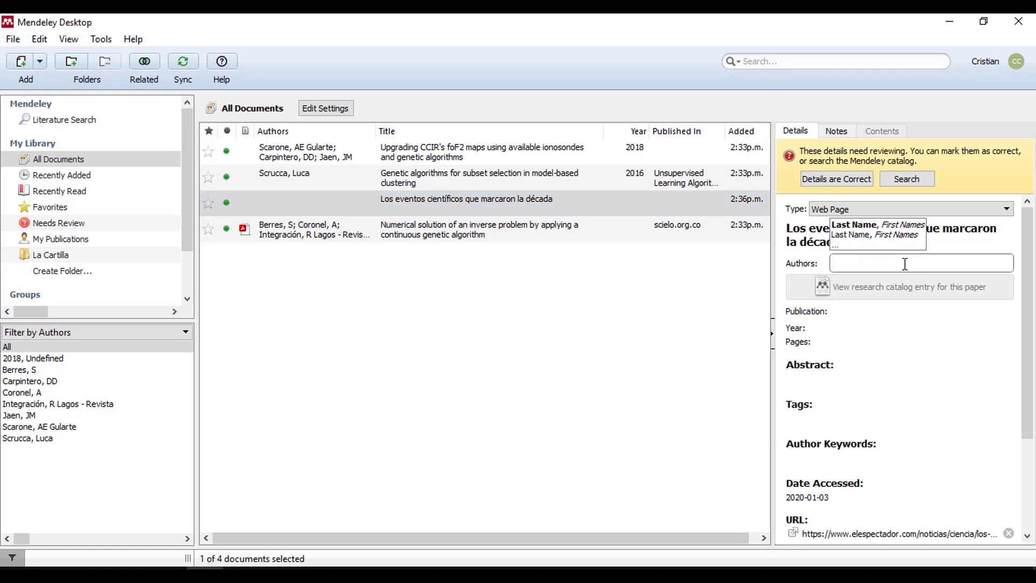
pyautogui.write('El Espectador')
pyautogui.click(724, 354)
pyautogui.click(401, 212)
pyautogui.click(841, 330)
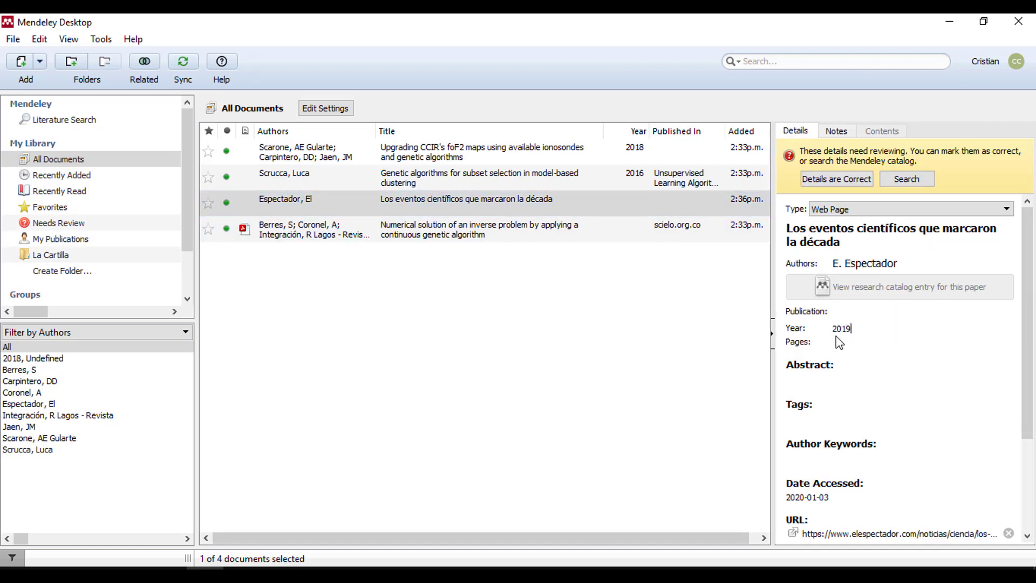
pyautogui.click(828, 379)
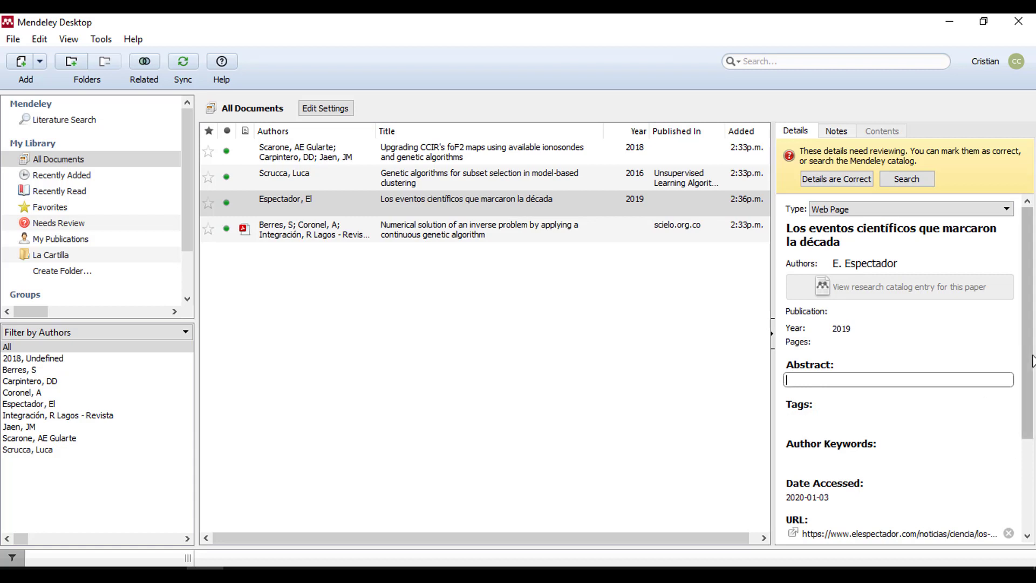
# - Leave the publication field empty, then show the foF2 maps article's details
pyautogui.scroll(-3, 866, 413)
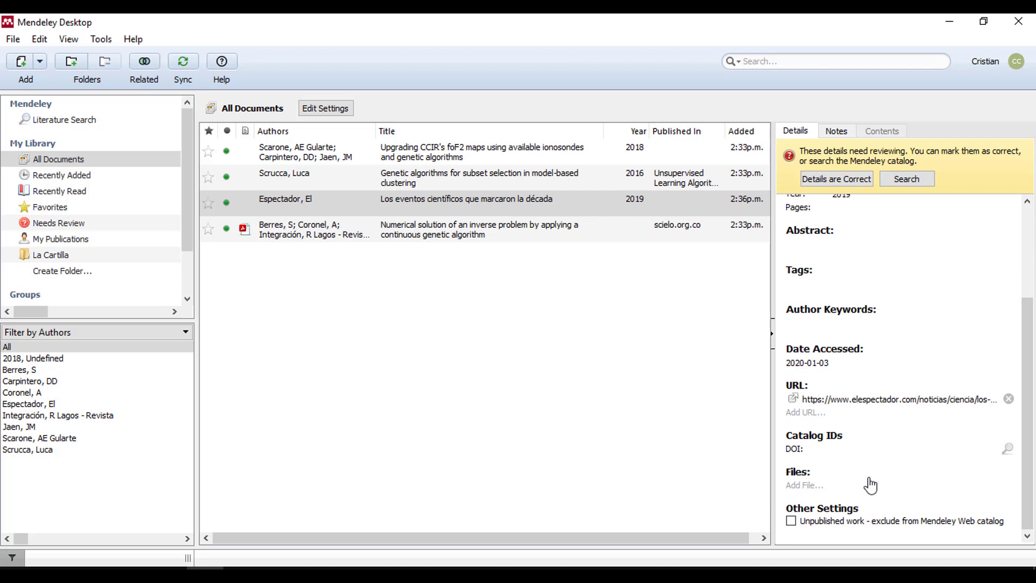
pyautogui.moveTo(1025, 468); pyautogui.dragTo(1017, 332)
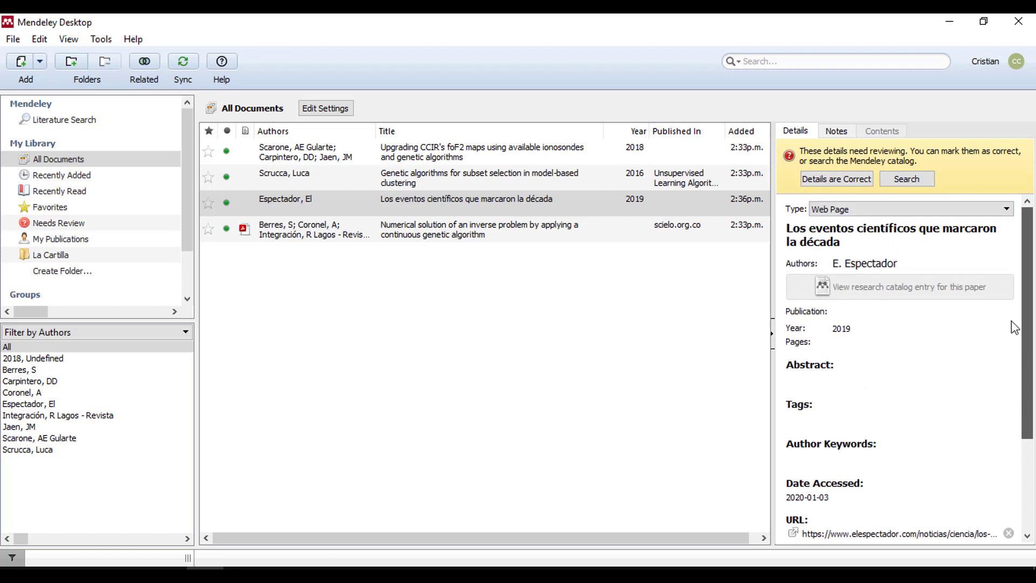
pyautogui.click(858, 313)
pyautogui.click(860, 357)
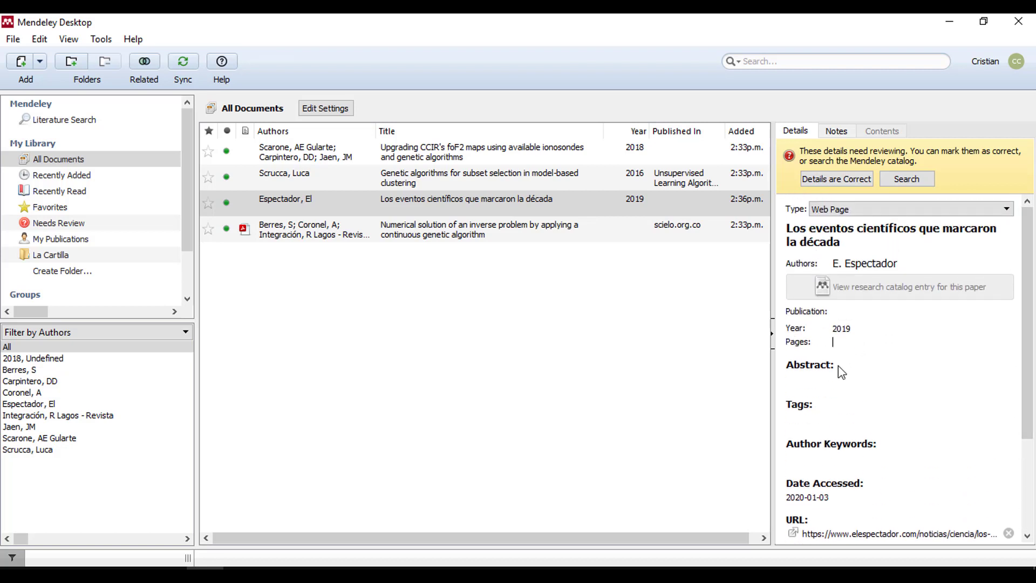
pyautogui.click(562, 296)
pyautogui.click(392, 154)
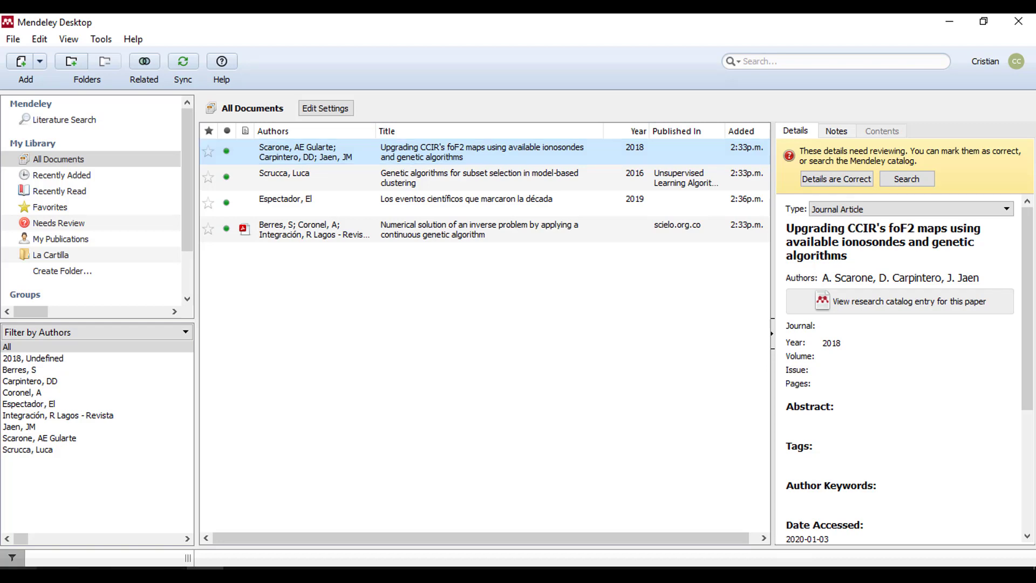
# - Launch Word, create a blank document, and show References with Mendeley's IEEE citation style
pyautogui.press('super')
pyautogui.write('wpr')
pyautogui.press('BackSpace')
pyautogui.press('BackSpace')
pyautogui.write('ir')
pyautogui.press('BackSpace')
pyautogui.press('BackSpace')
pyautogui.write('ord')
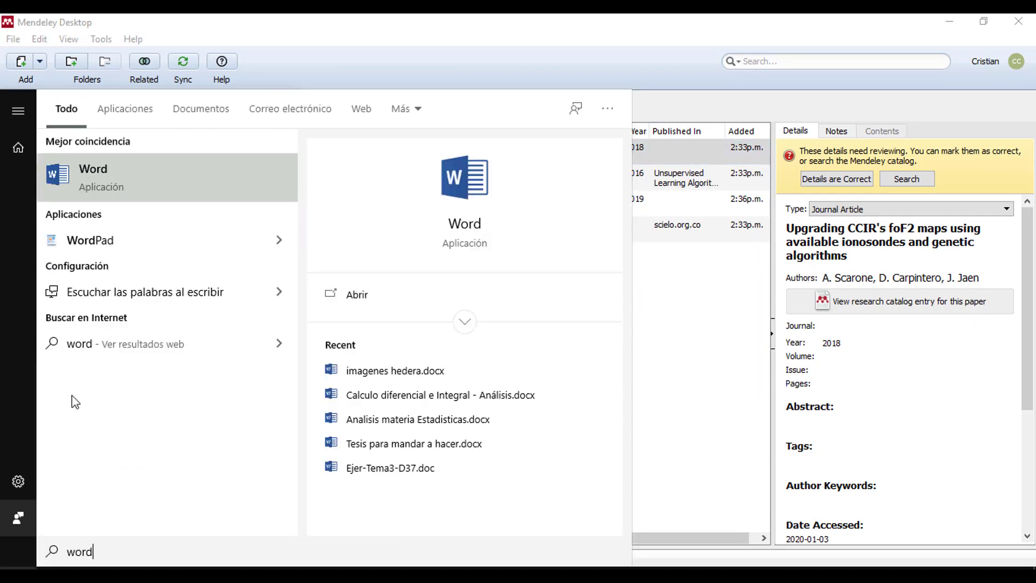
pyautogui.press('Return')
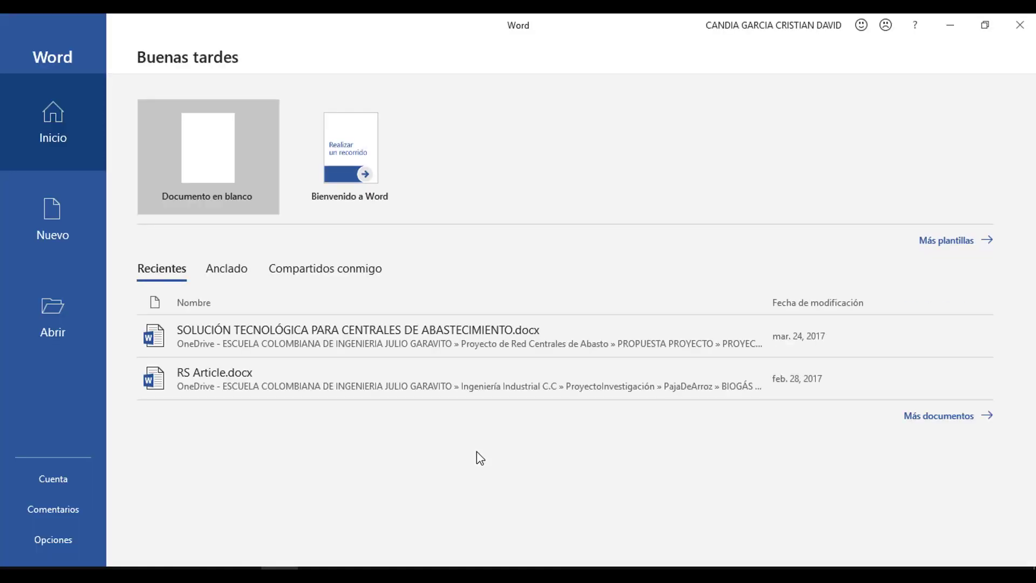
pyautogui.click(211, 155)
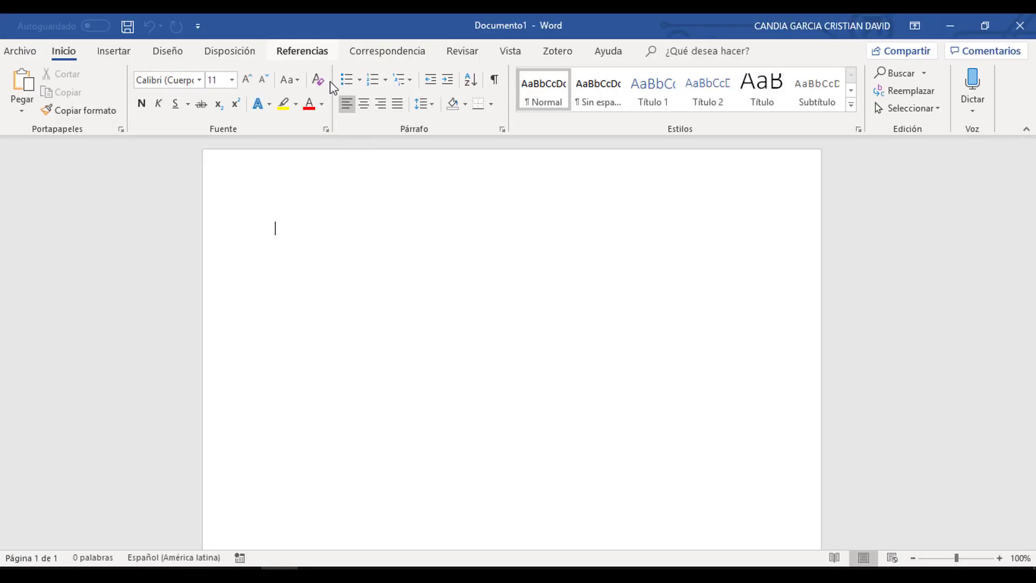
pyautogui.click(304, 54)
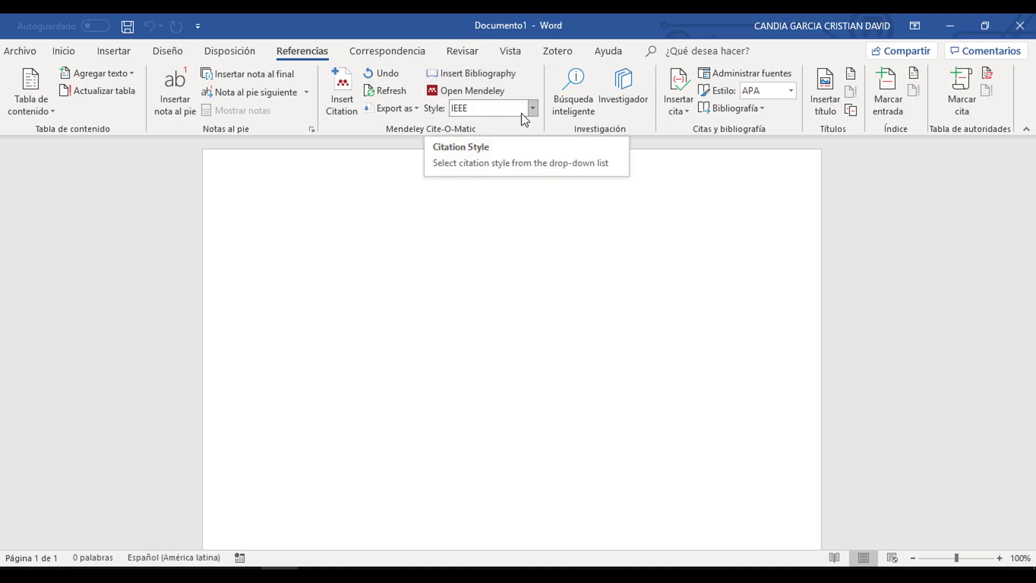
pyautogui.click(489, 114)
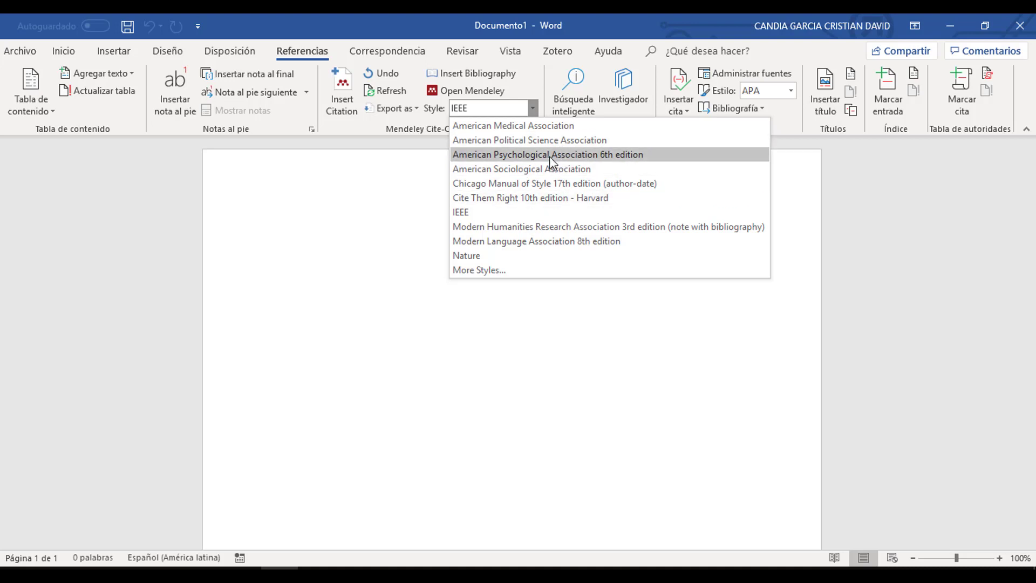
pyautogui.click(489, 270)
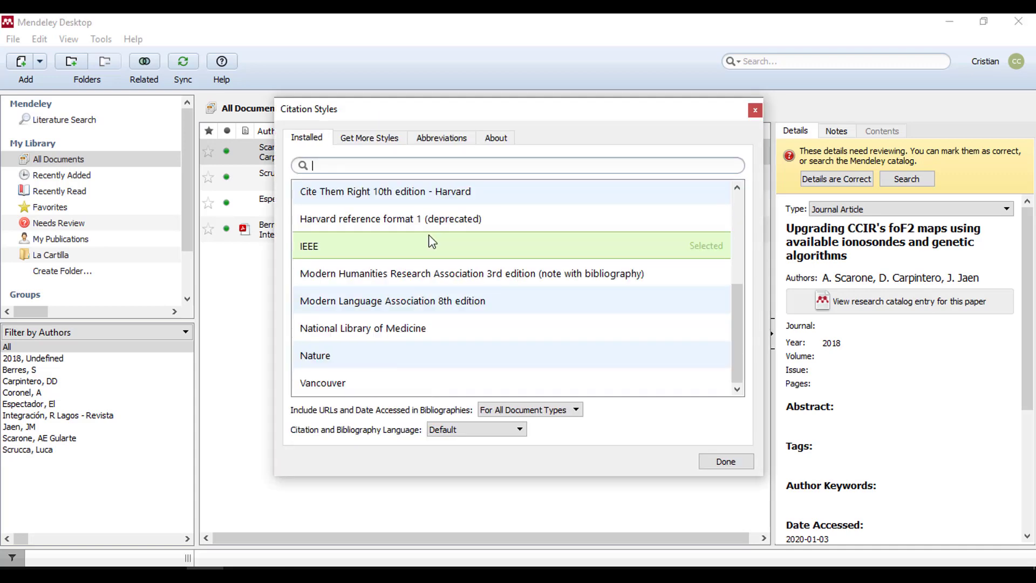
pyautogui.scroll(3, 432, 241)
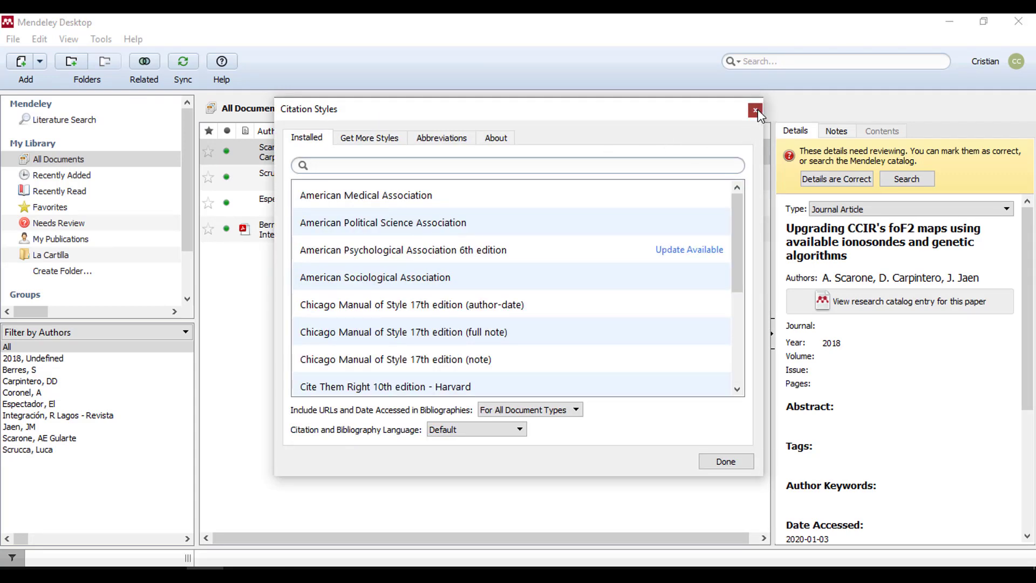
pyautogui.scroll(-3, 460, 268)
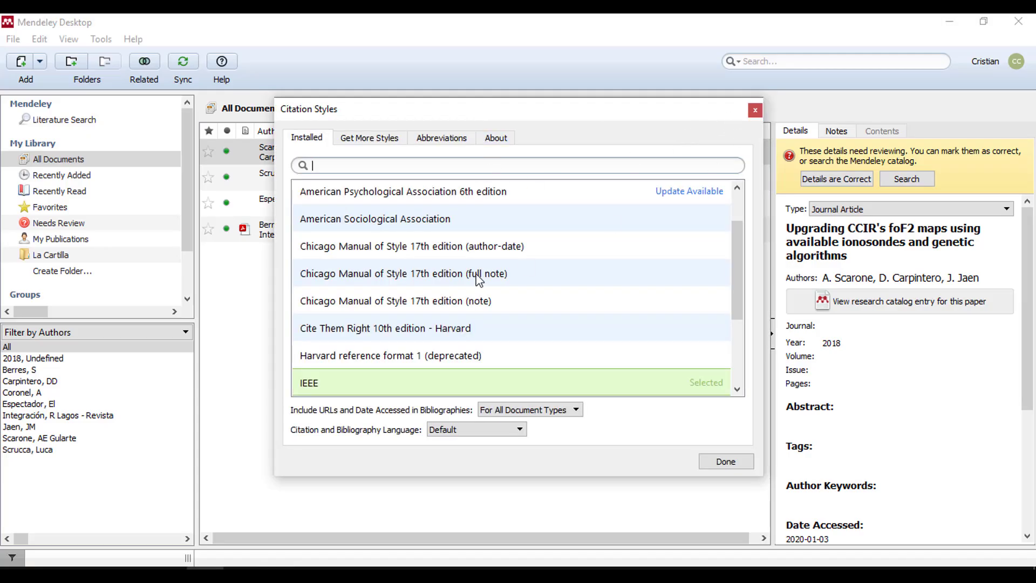
pyautogui.scroll(-3, 470, 272)
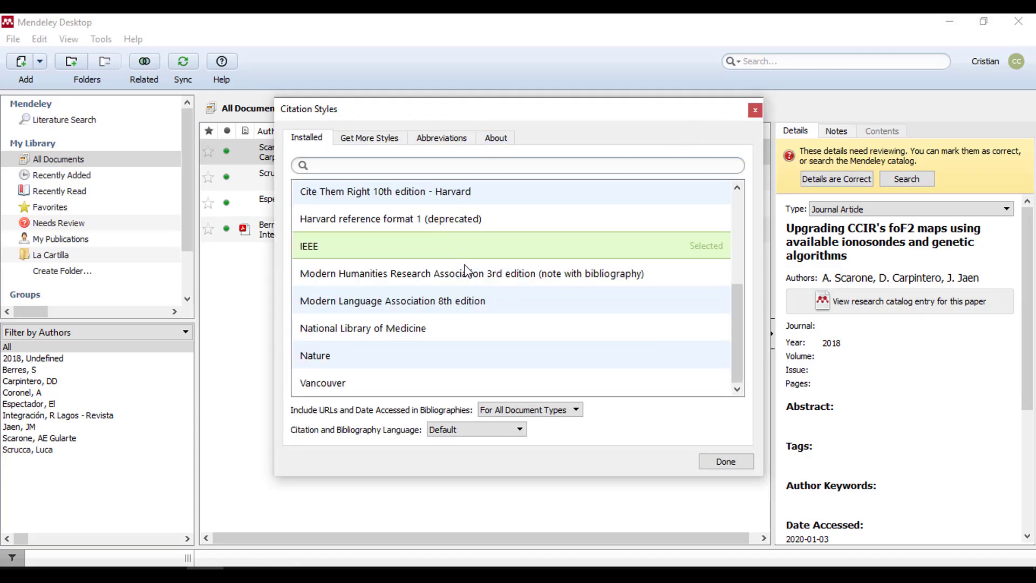
pyautogui.click(723, 462)
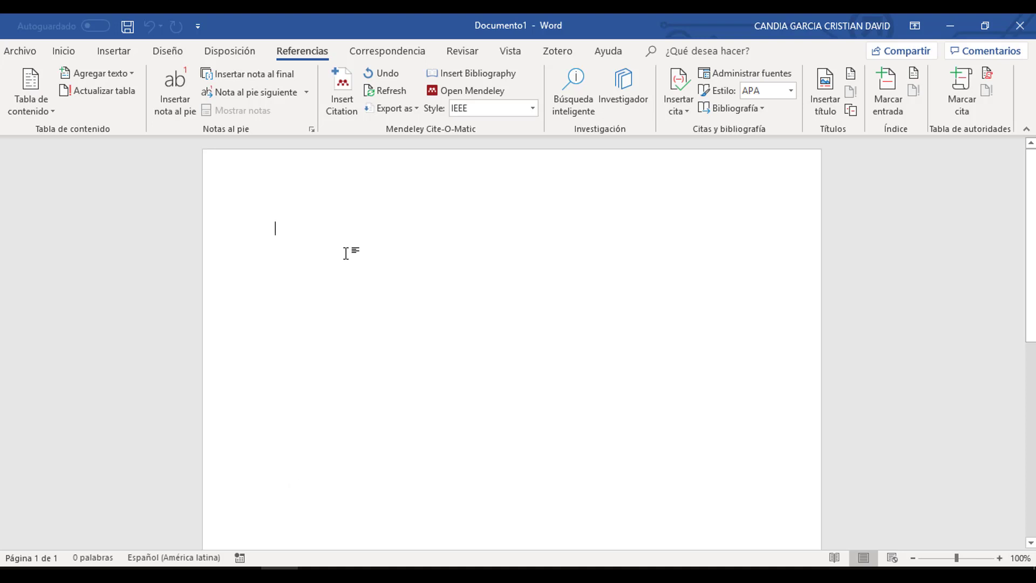
# - Write 'Esto es una cita' and cite the El Espectador 2019 and Scarone 2018 references
pyautogui.write('Esto es una cita')
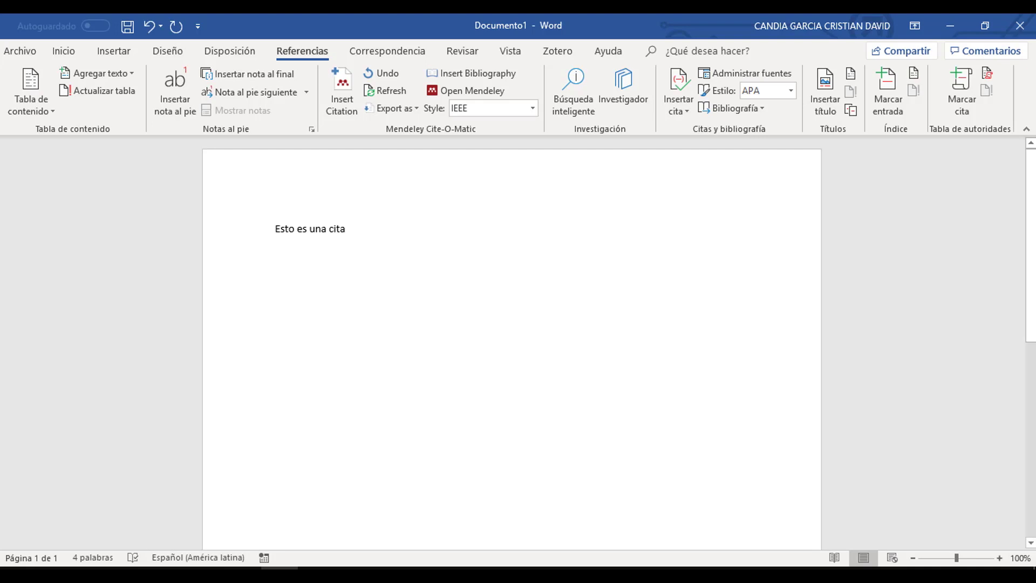
pyautogui.click(344, 90)
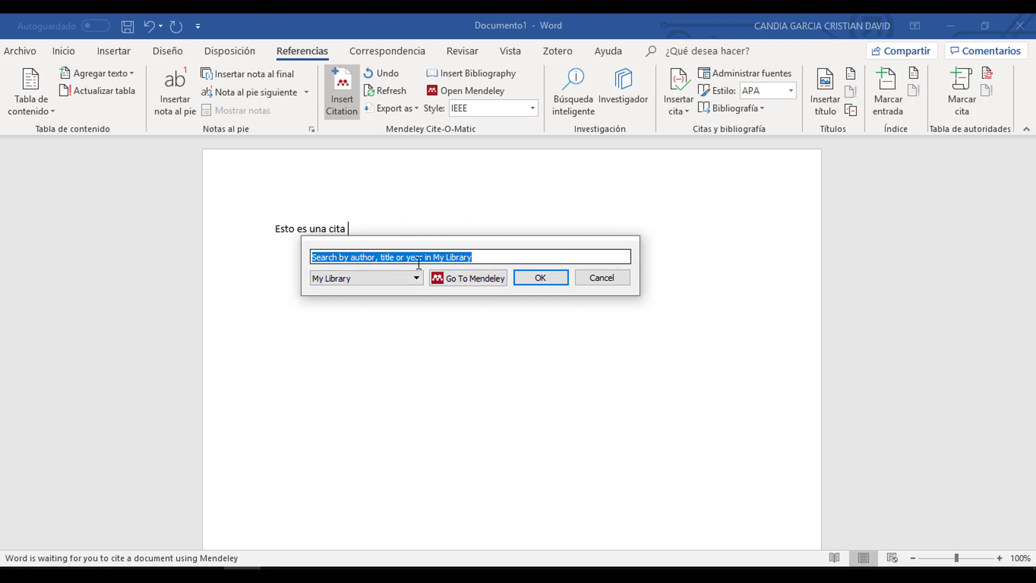
pyautogui.write('El e')
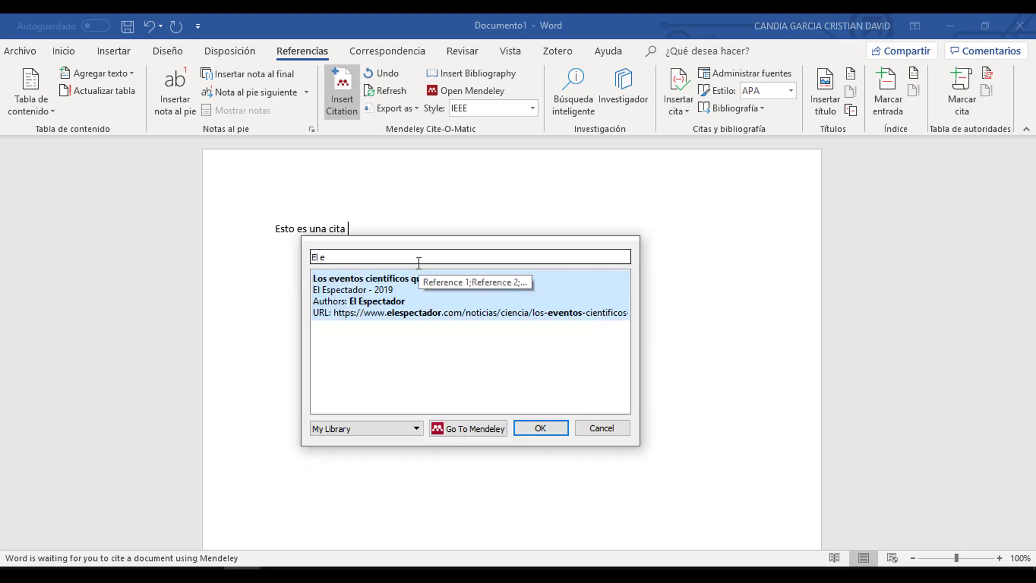
pyautogui.write('s')
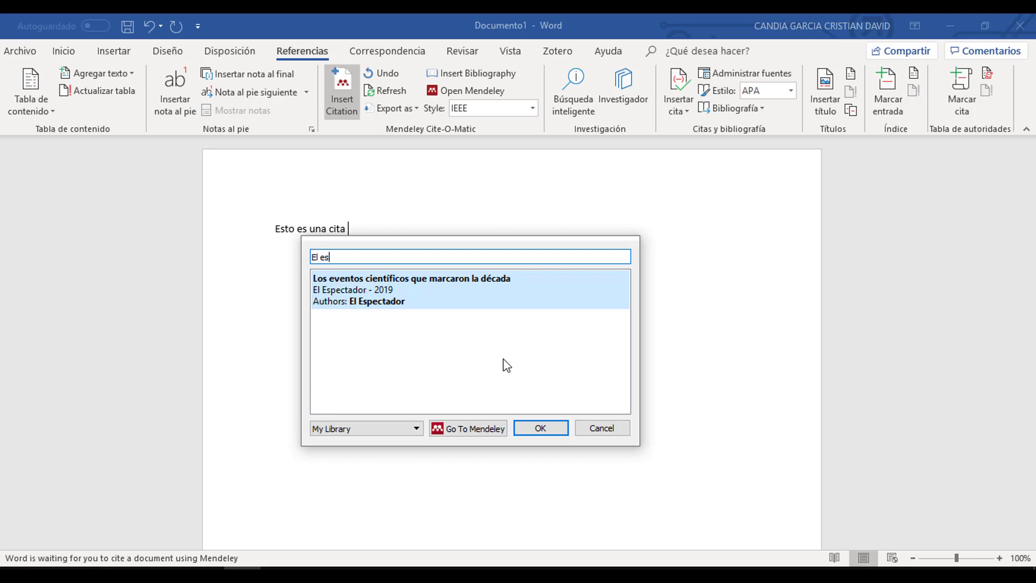
pyautogui.click(398, 303)
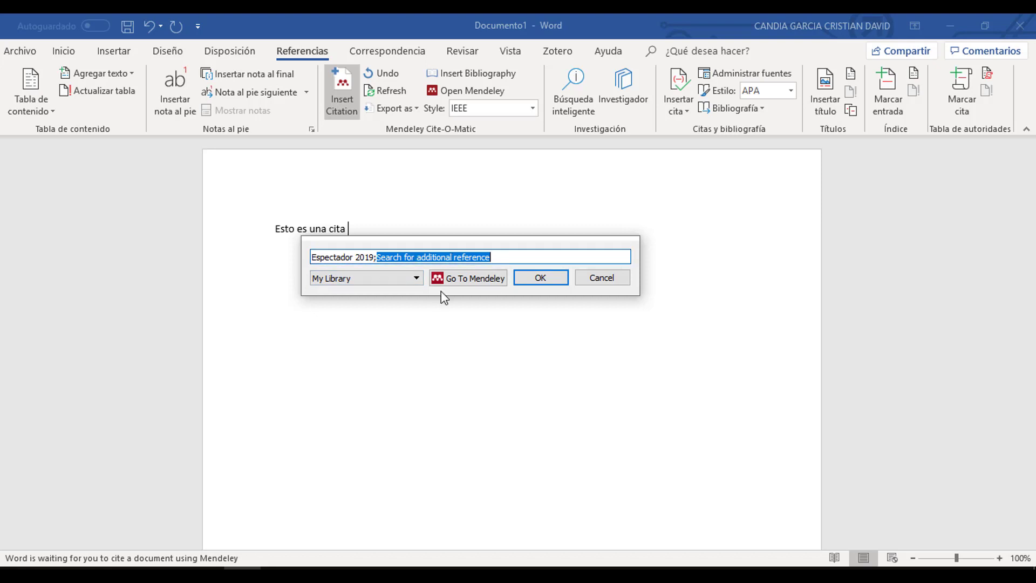
pyautogui.write('a')
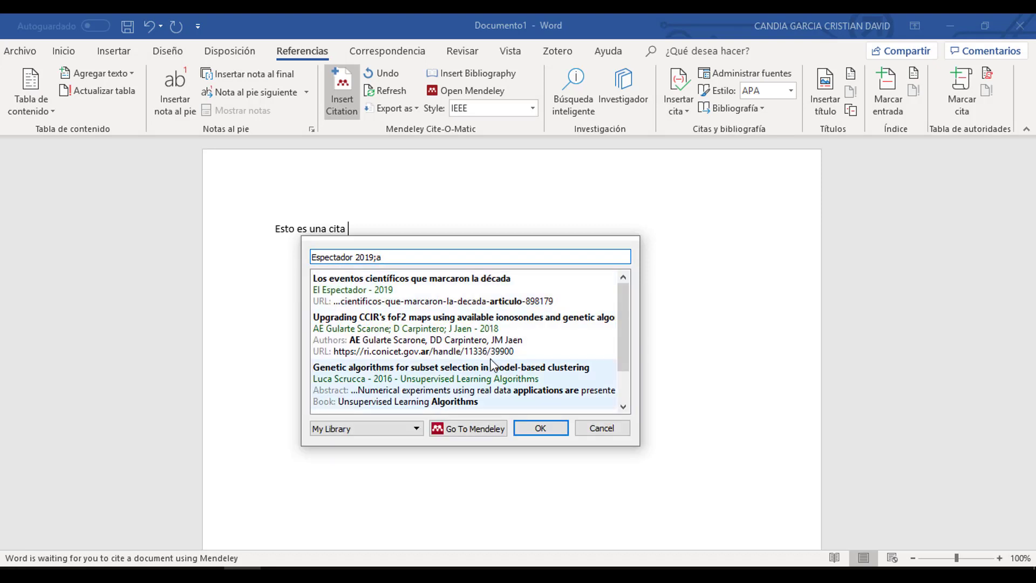
pyautogui.click(392, 334)
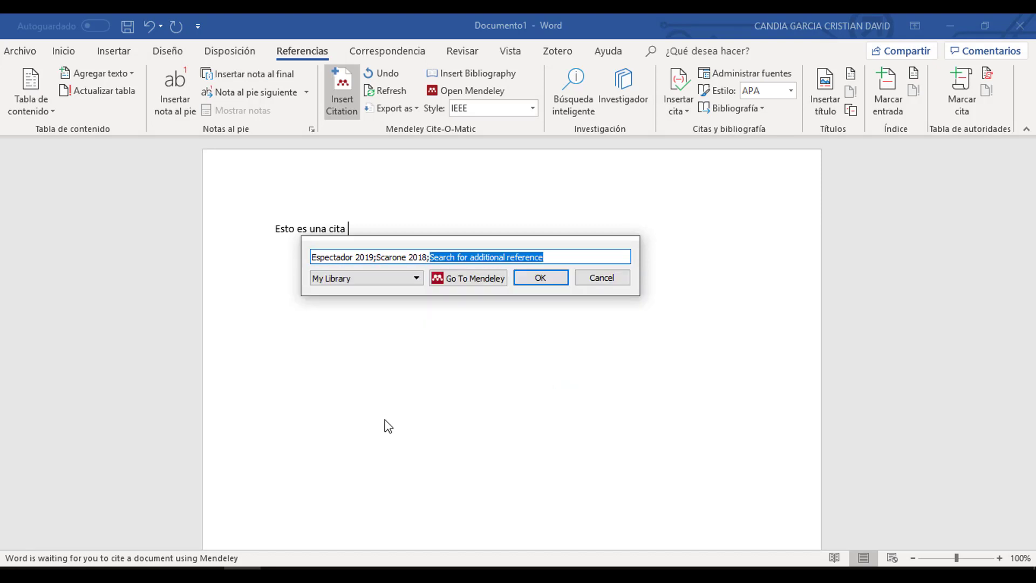
pyautogui.click(556, 256)
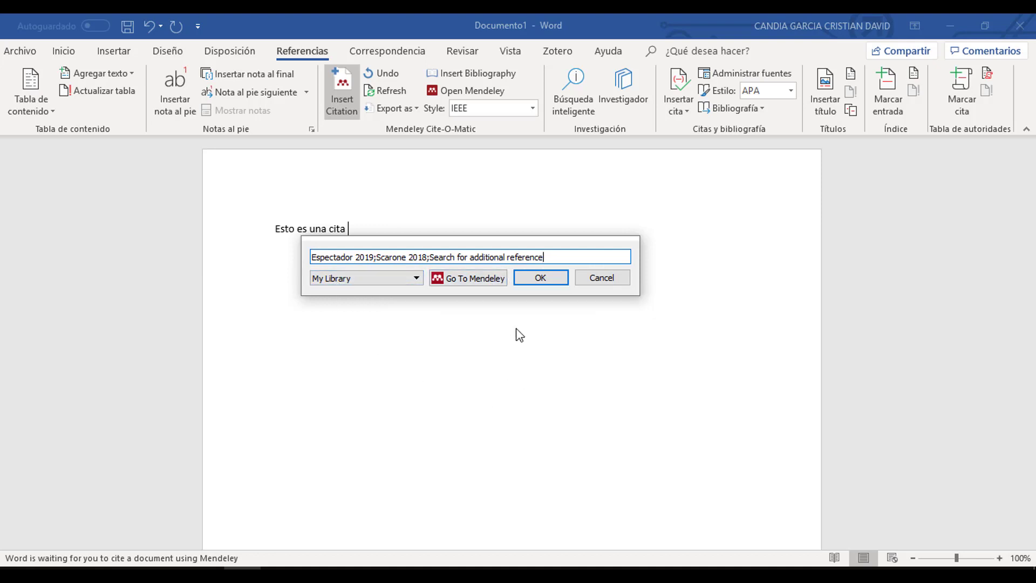
pyautogui.click(551, 278)
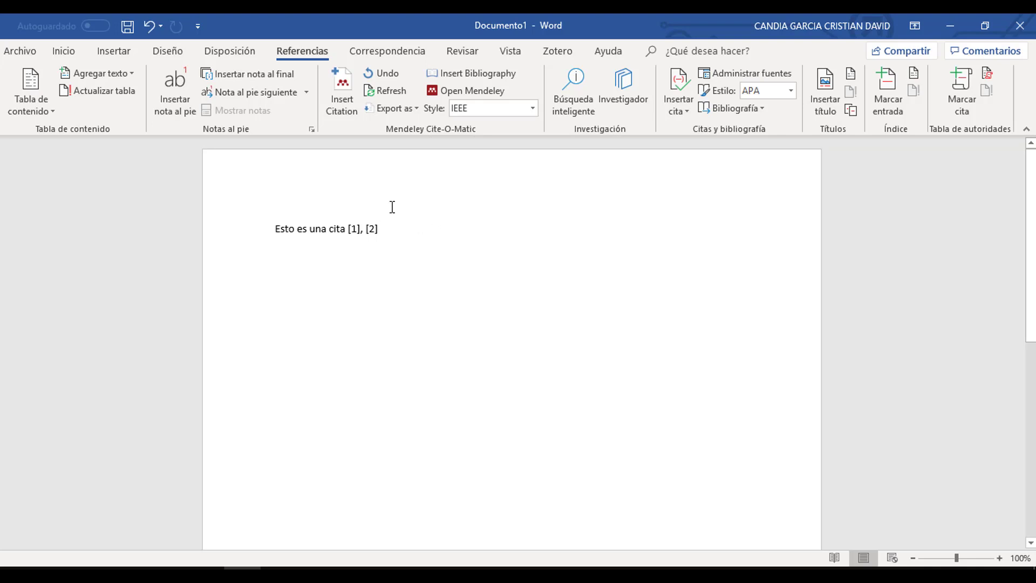
pyautogui.click(355, 229)
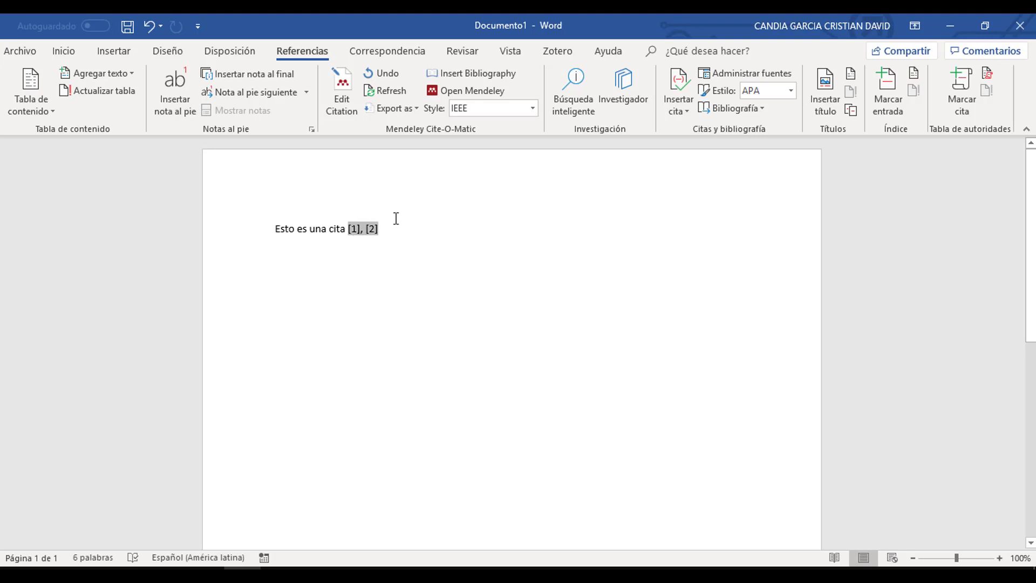
# - Edit the existing citation, clearing its search text and switching to the Mendeley library
pyautogui.click(341, 111)
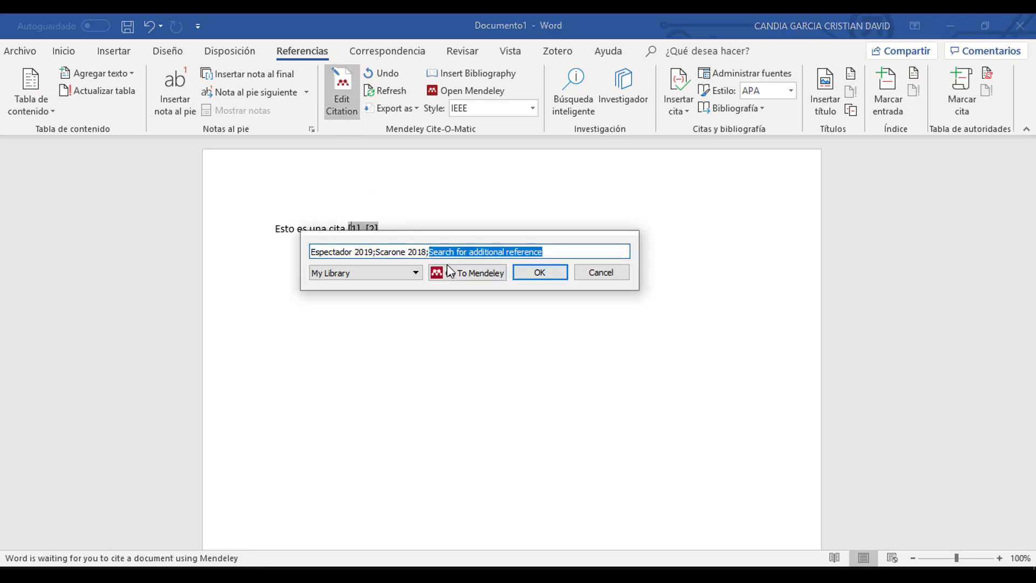
pyautogui.click(560, 248)
pyautogui.moveTo(574, 251); pyautogui.dragTo(313, 252)
pyautogui.press('BackSpace')
pyautogui.click(438, 273)
# - Cite Scarone, Scrucca, El Espectador and Berres together so the sentence ends [1]–[4]
pyautogui.click(309, 181)
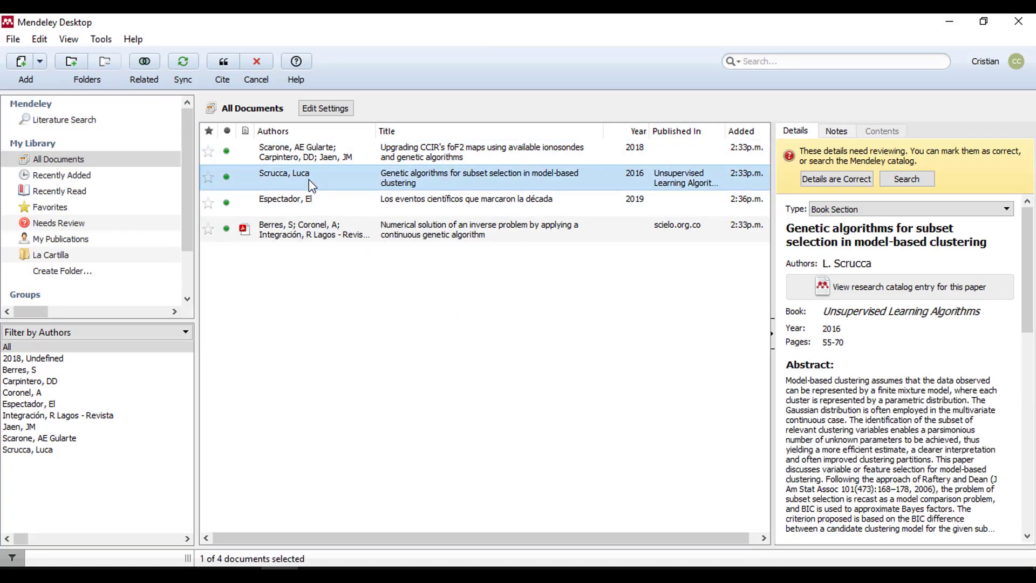
pyautogui.keyDown('ctrl'); pyautogui.click(312, 203); pyautogui.keyUp('ctrl')
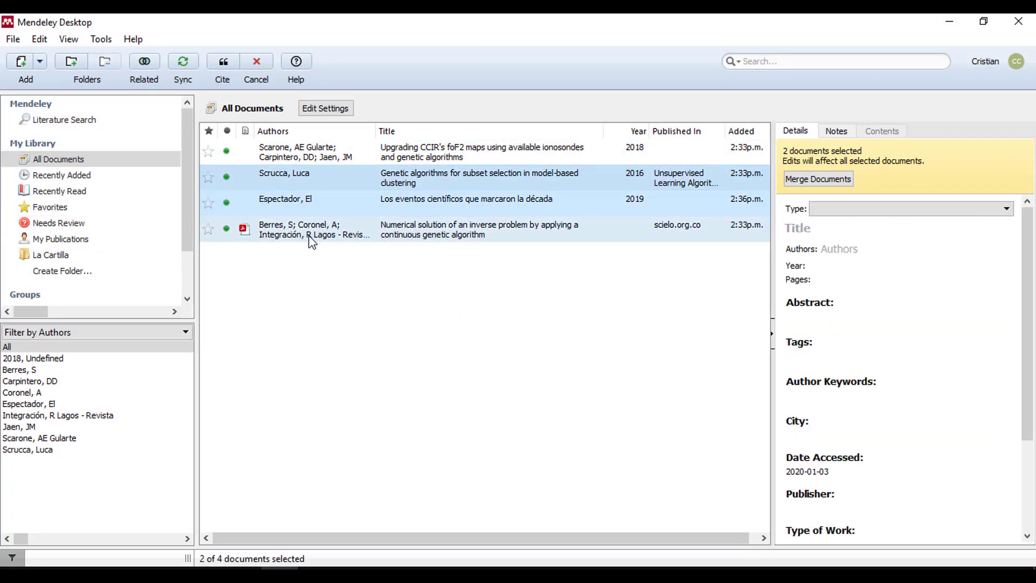
pyautogui.click(309, 158)
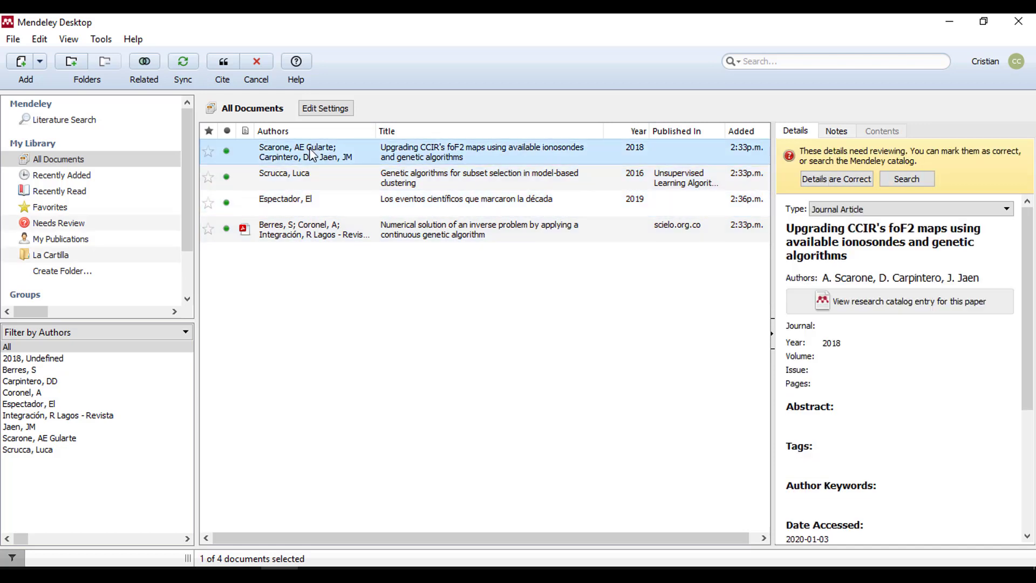
pyautogui.keyDown('ctrl'); pyautogui.click(306, 182); pyautogui.keyUp('ctrl')
pyautogui.keyDown('ctrl'); pyautogui.click(312, 200); pyautogui.keyUp('ctrl')
pyautogui.keyDown('ctrl'); pyautogui.click(309, 237); pyautogui.keyUp('ctrl')
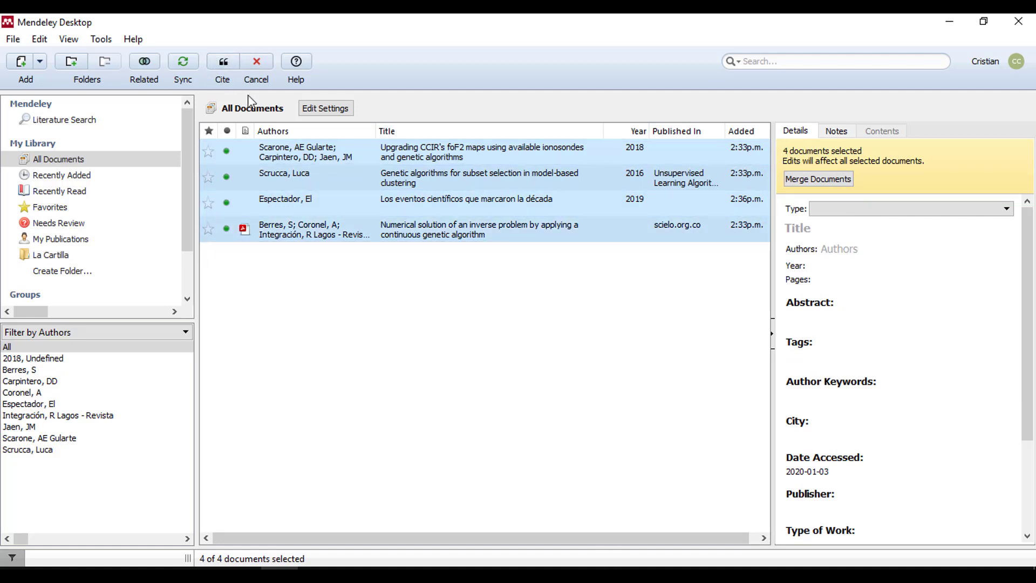
pyautogui.click(223, 64)
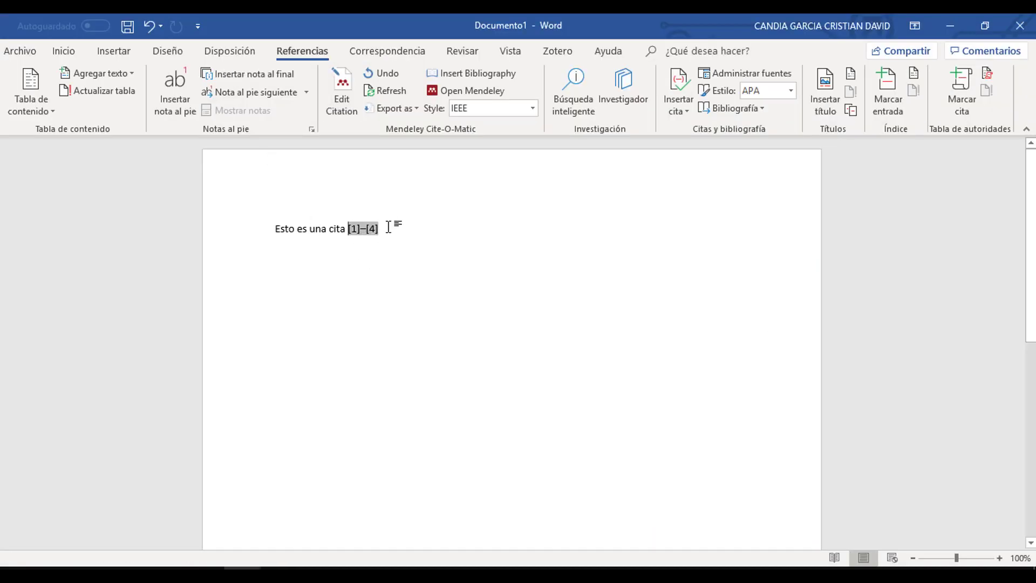
pyautogui.click(380, 264)
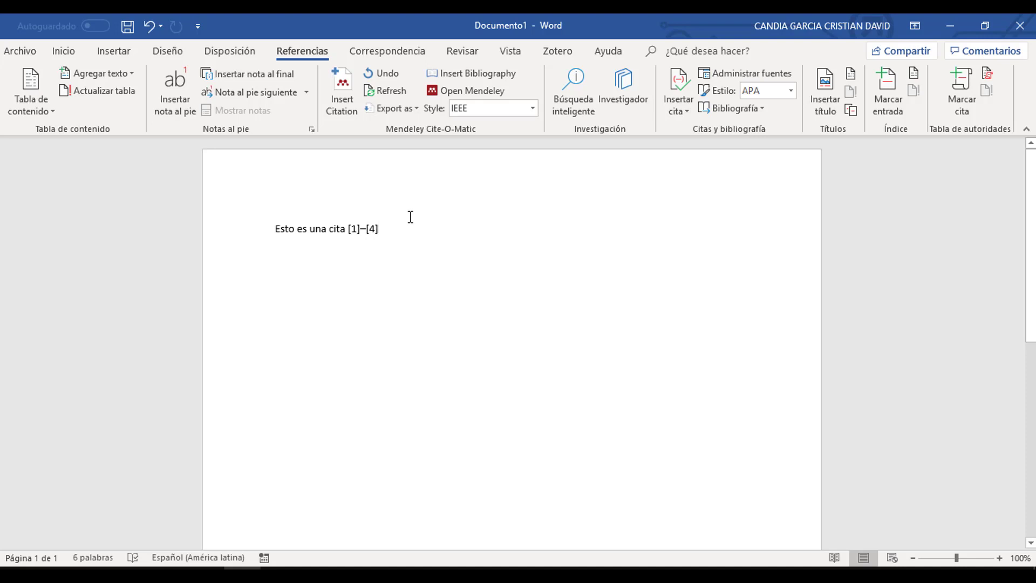
# - End the sentence with a period and insert the IEEE bibliography a few lines below
pyautogui.write('.')
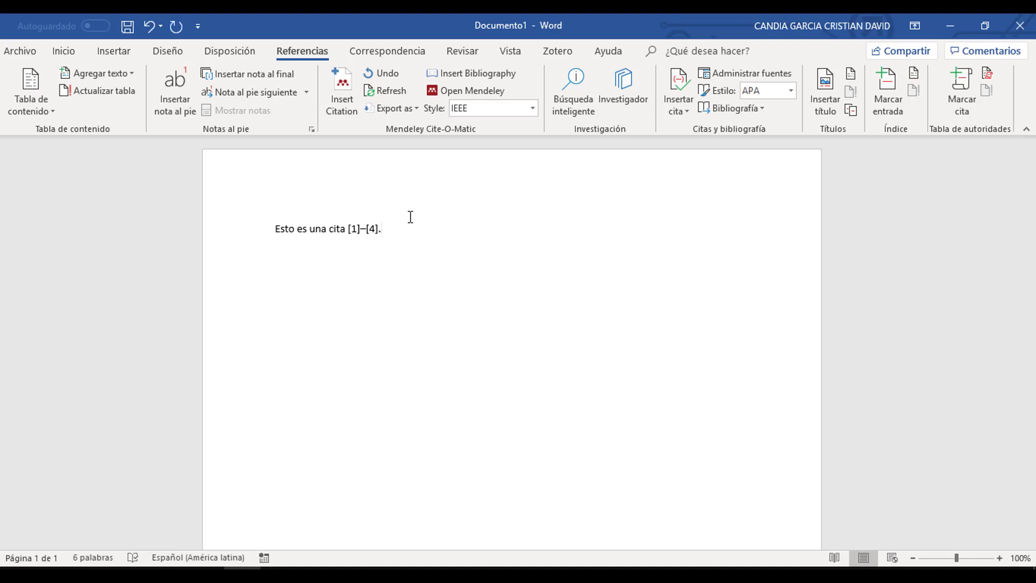
pyautogui.press('Return')
pyautogui.press('Return')
pyautogui.press('Return')
pyautogui.click(487, 81)
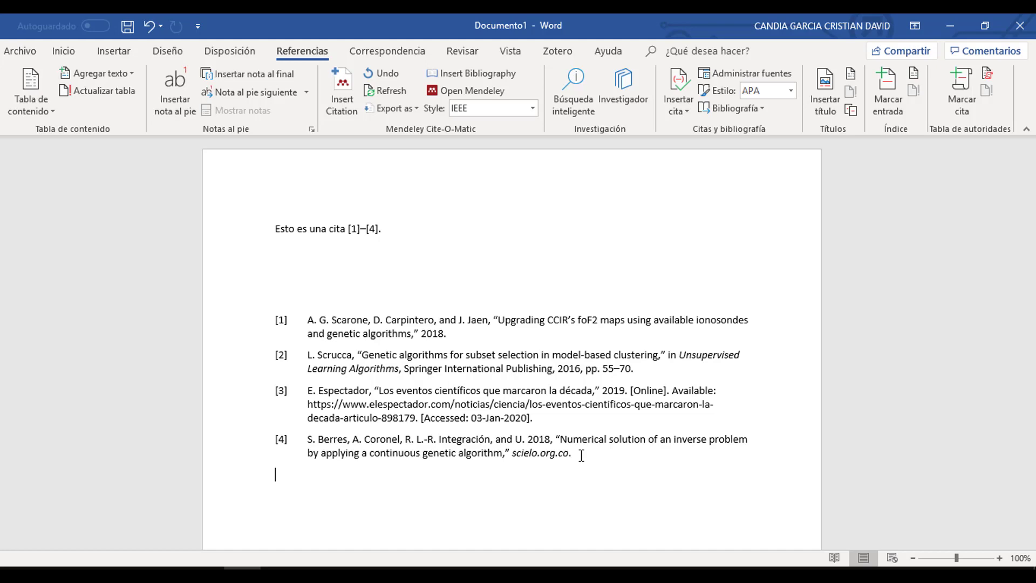
# - Minimize Word, Mendeley Desktop and Firefox to reveal the desktop
pyautogui.click(945, 16)
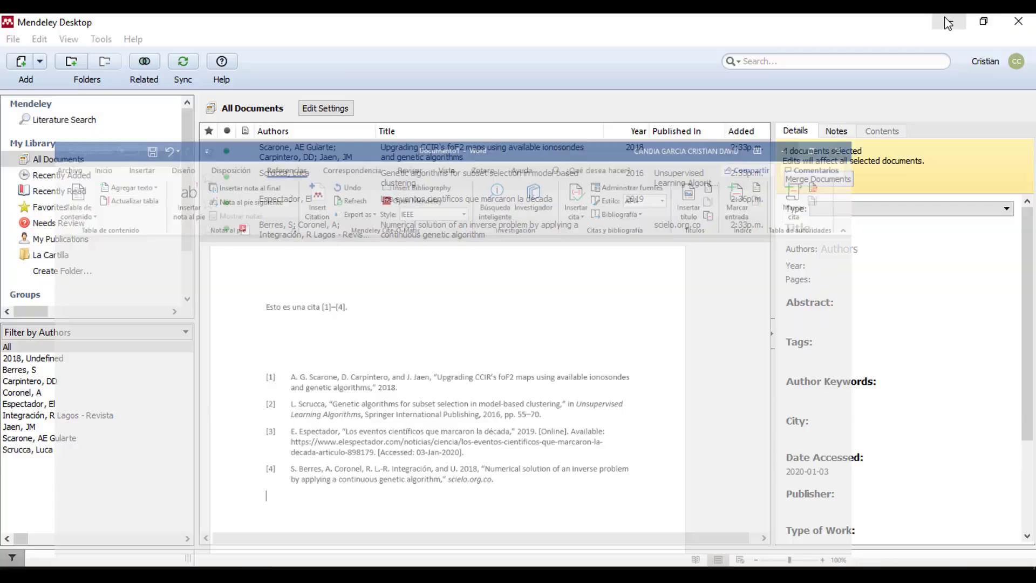
pyautogui.click(944, 17)
pyautogui.click(947, 23)
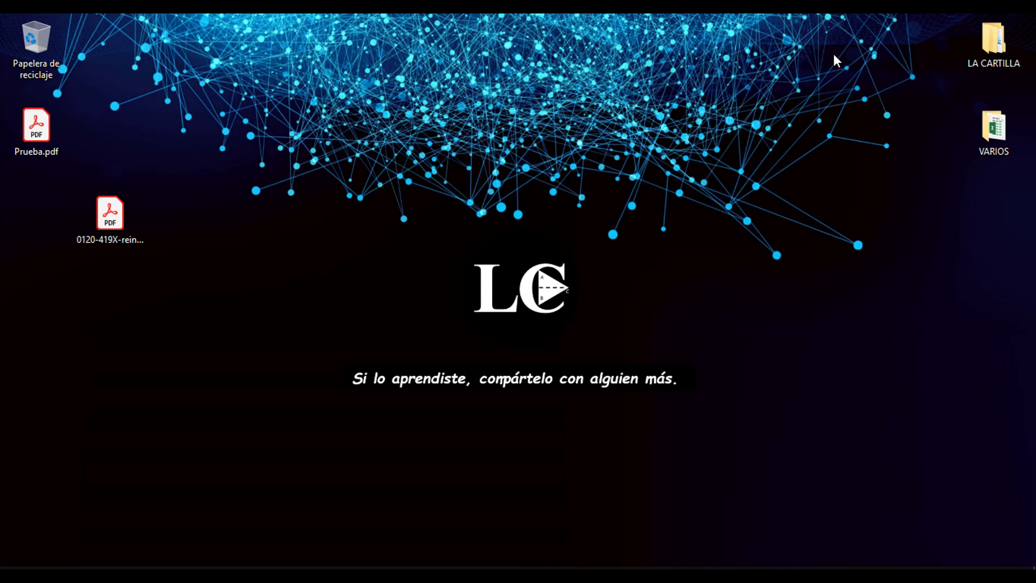